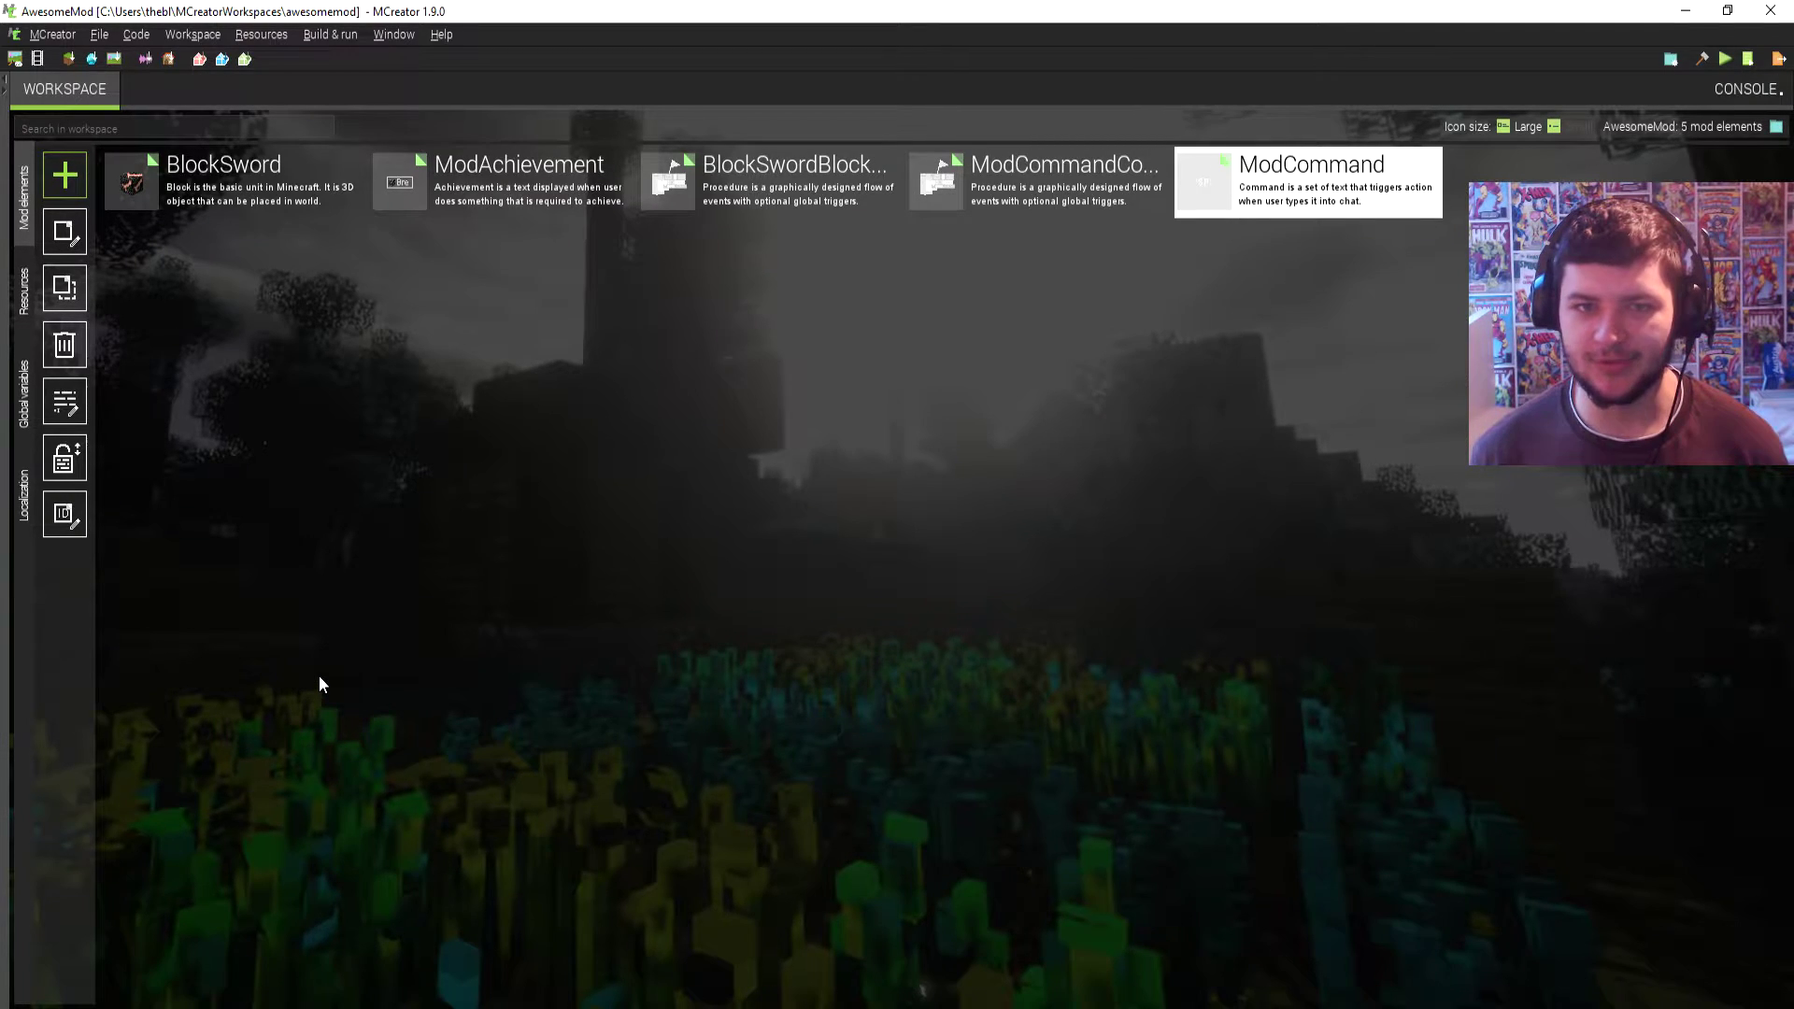
Create a Fluid mod element named ModFluid and go back to the workspace overview.
click(67, 177)
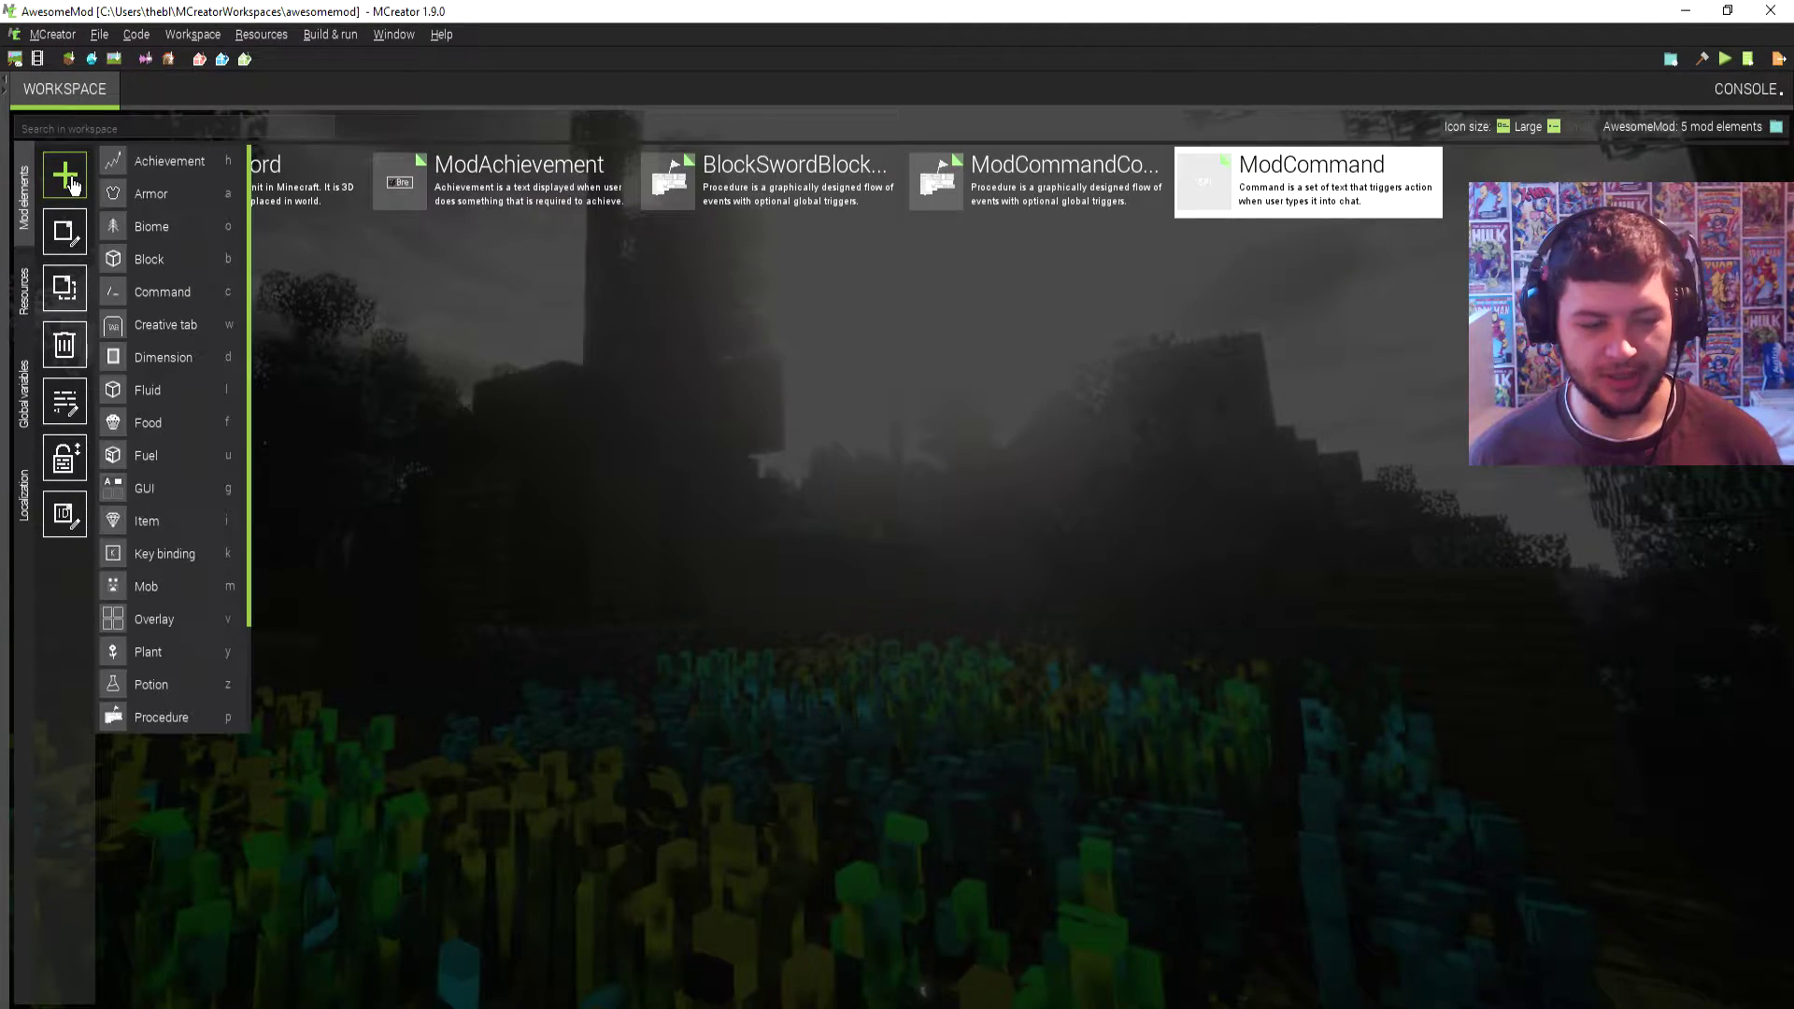
click(135, 394)
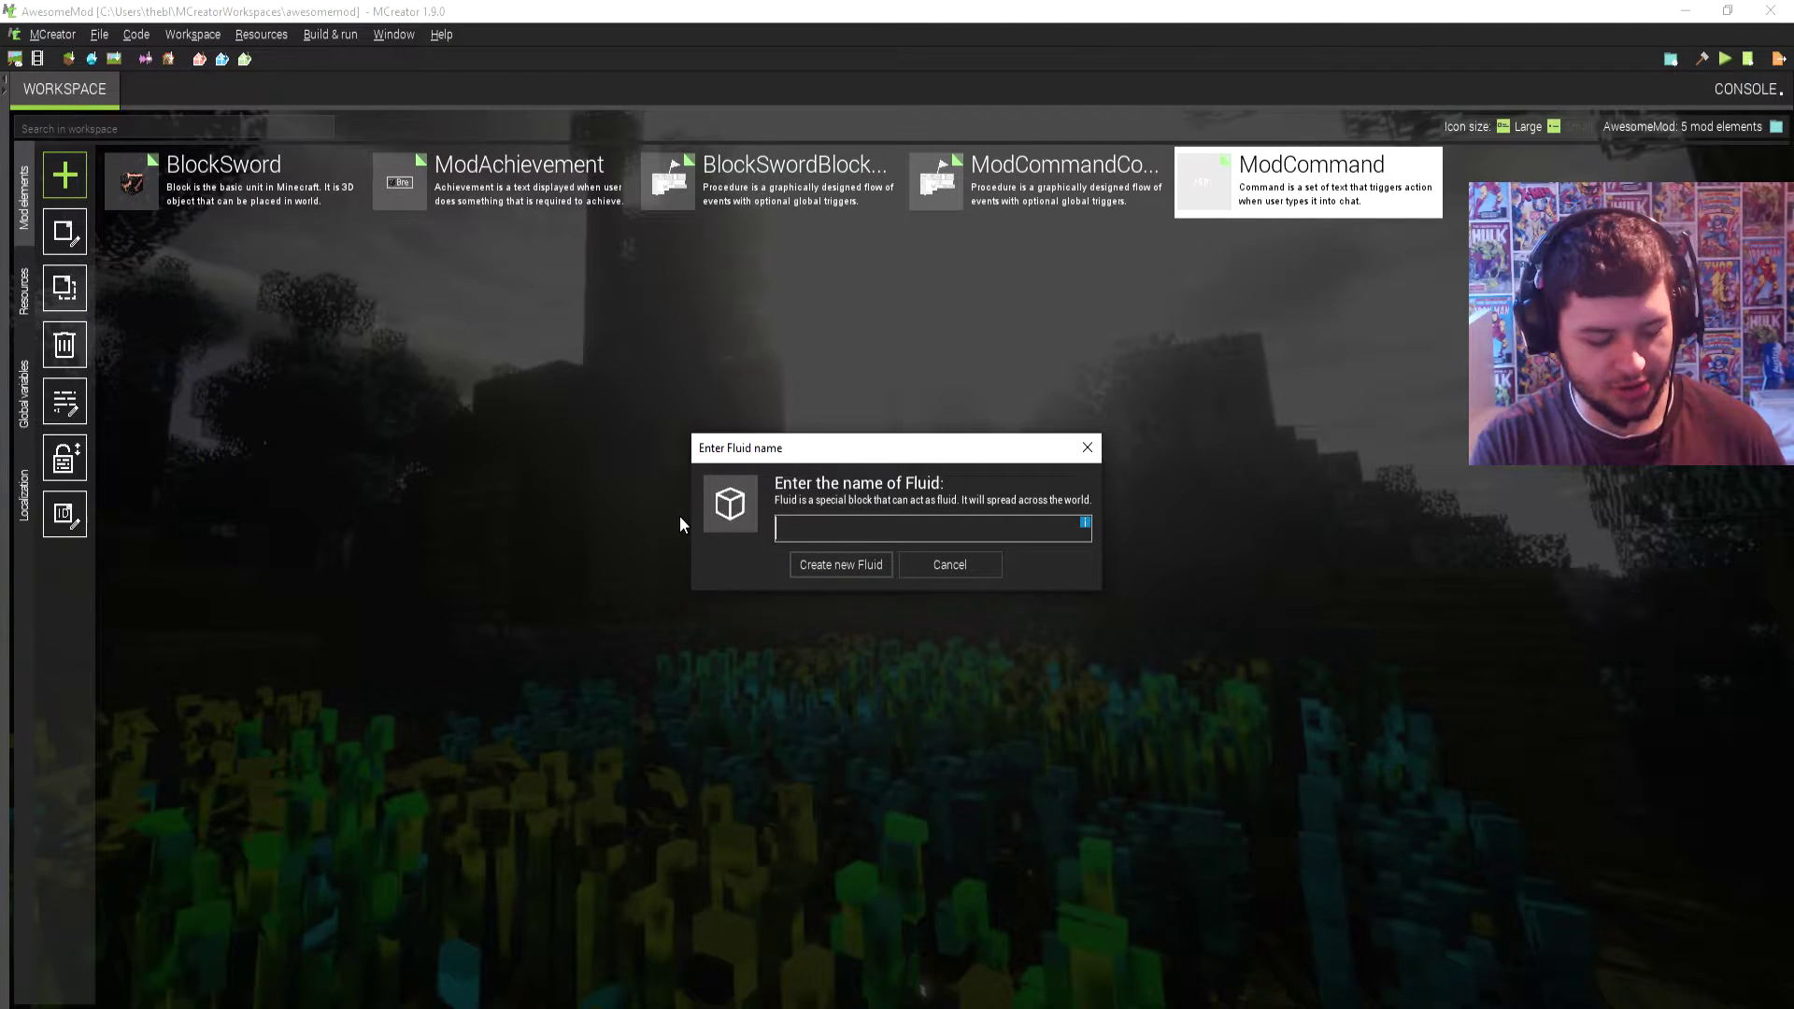
text(ModFluid)
key(Return)
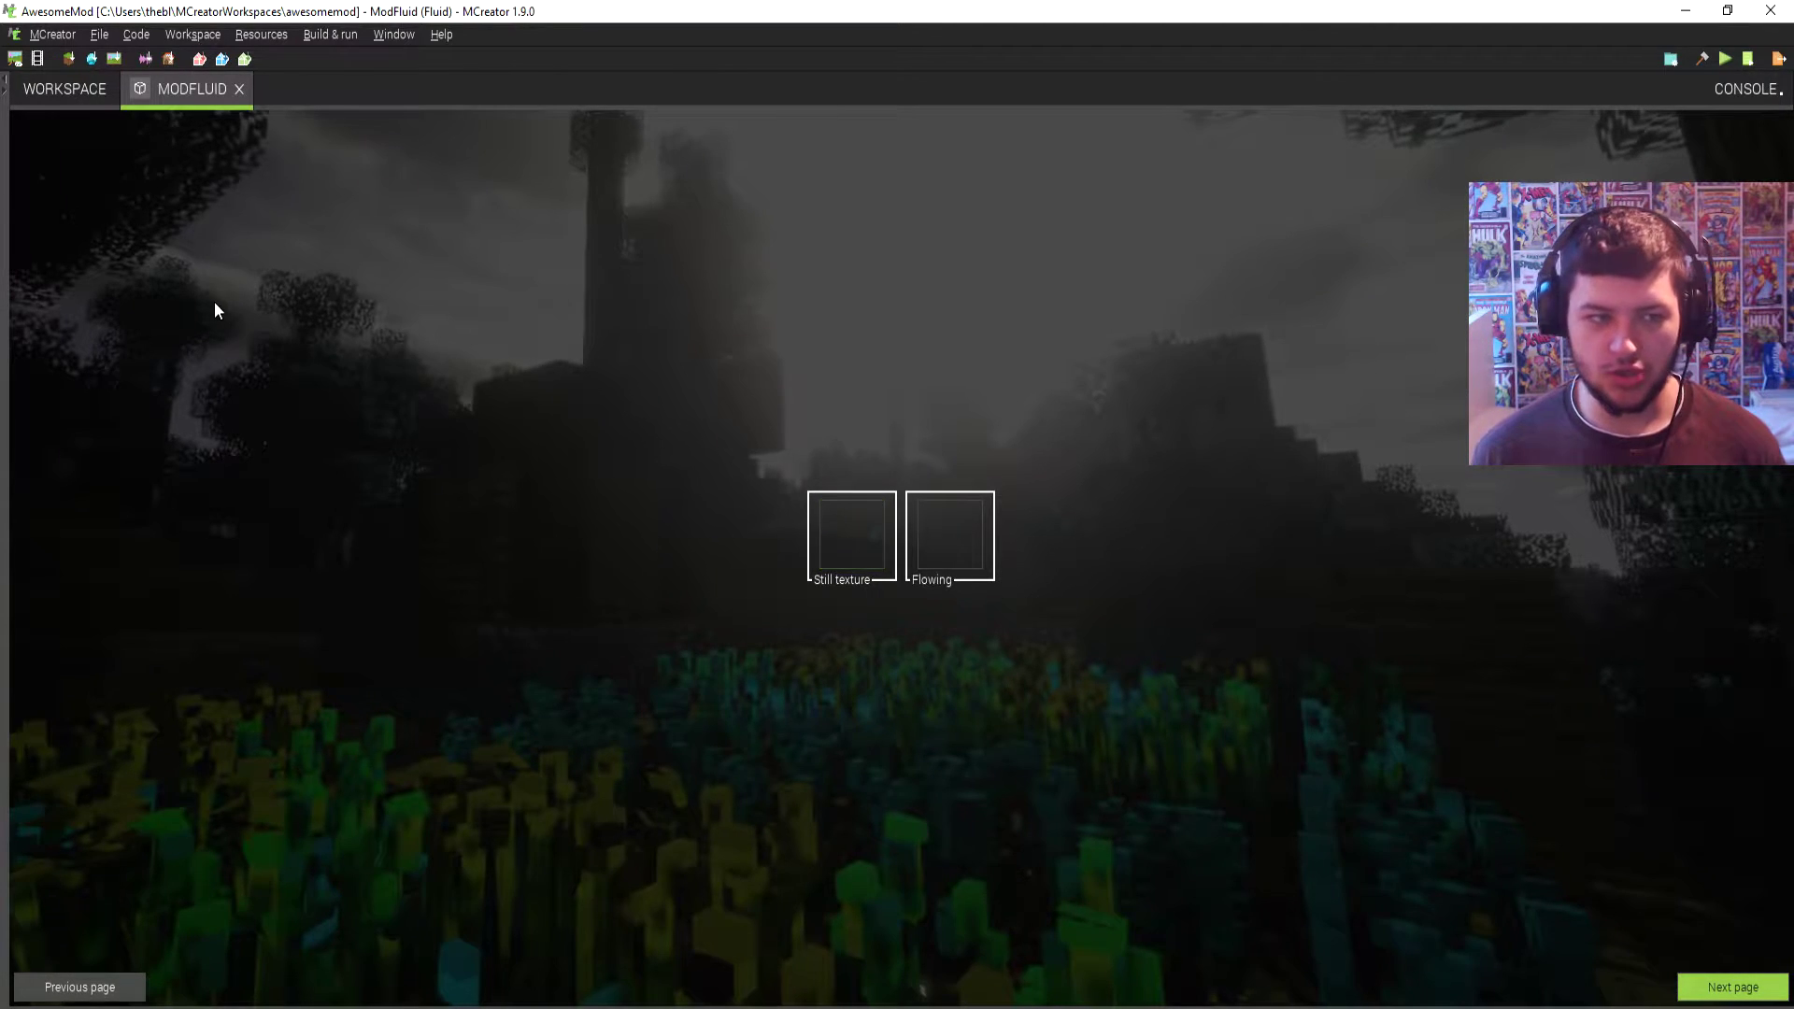
click(62, 96)
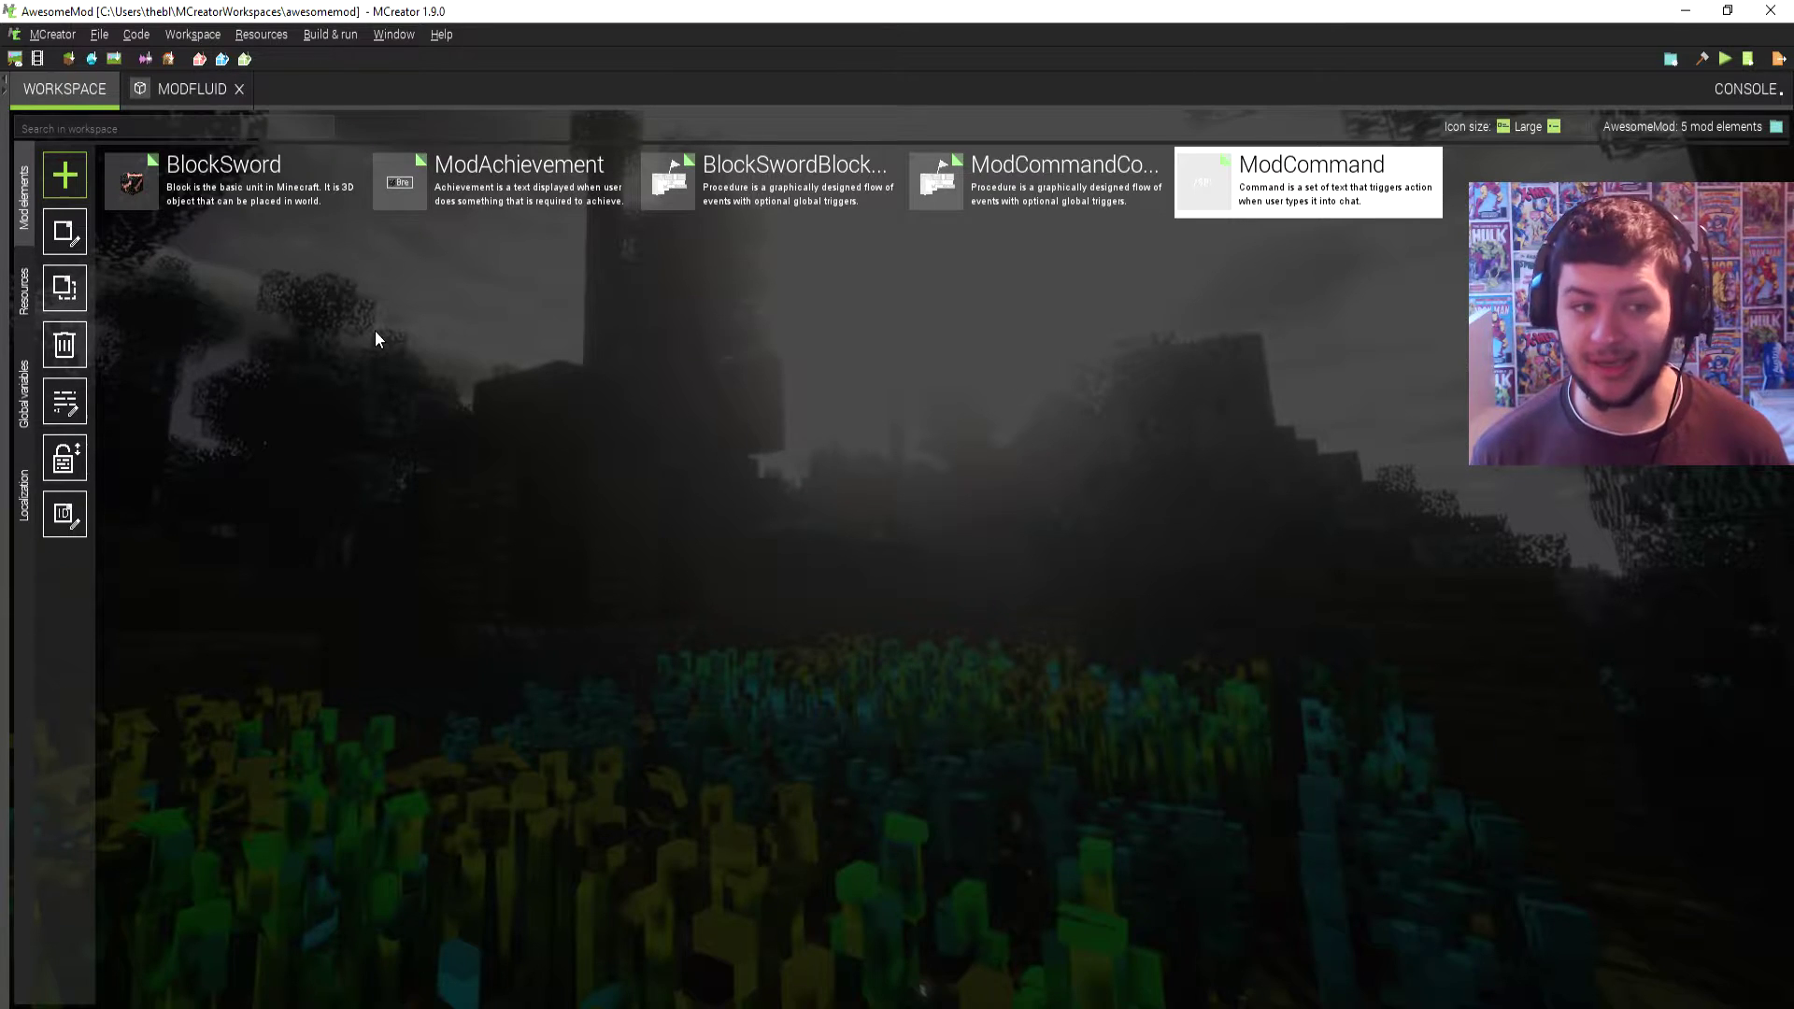
Start a new animated texture from the workspace texture resources.
click(26, 291)
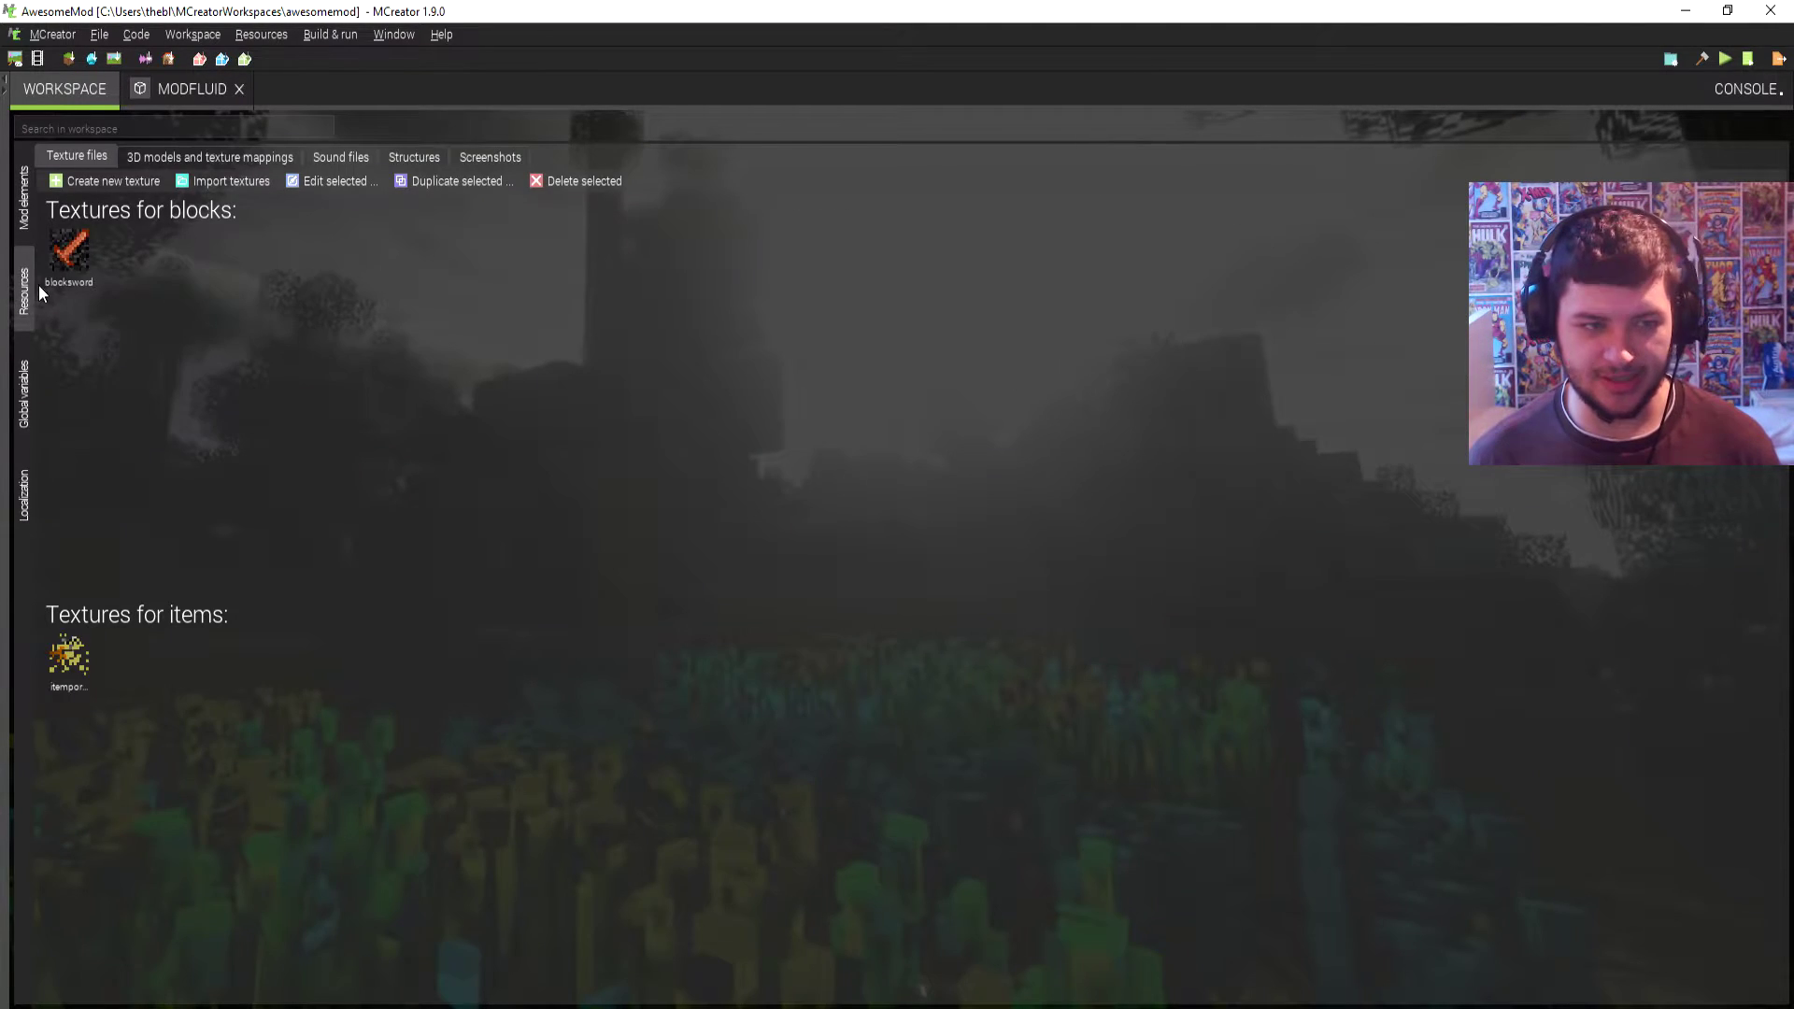
click(103, 181)
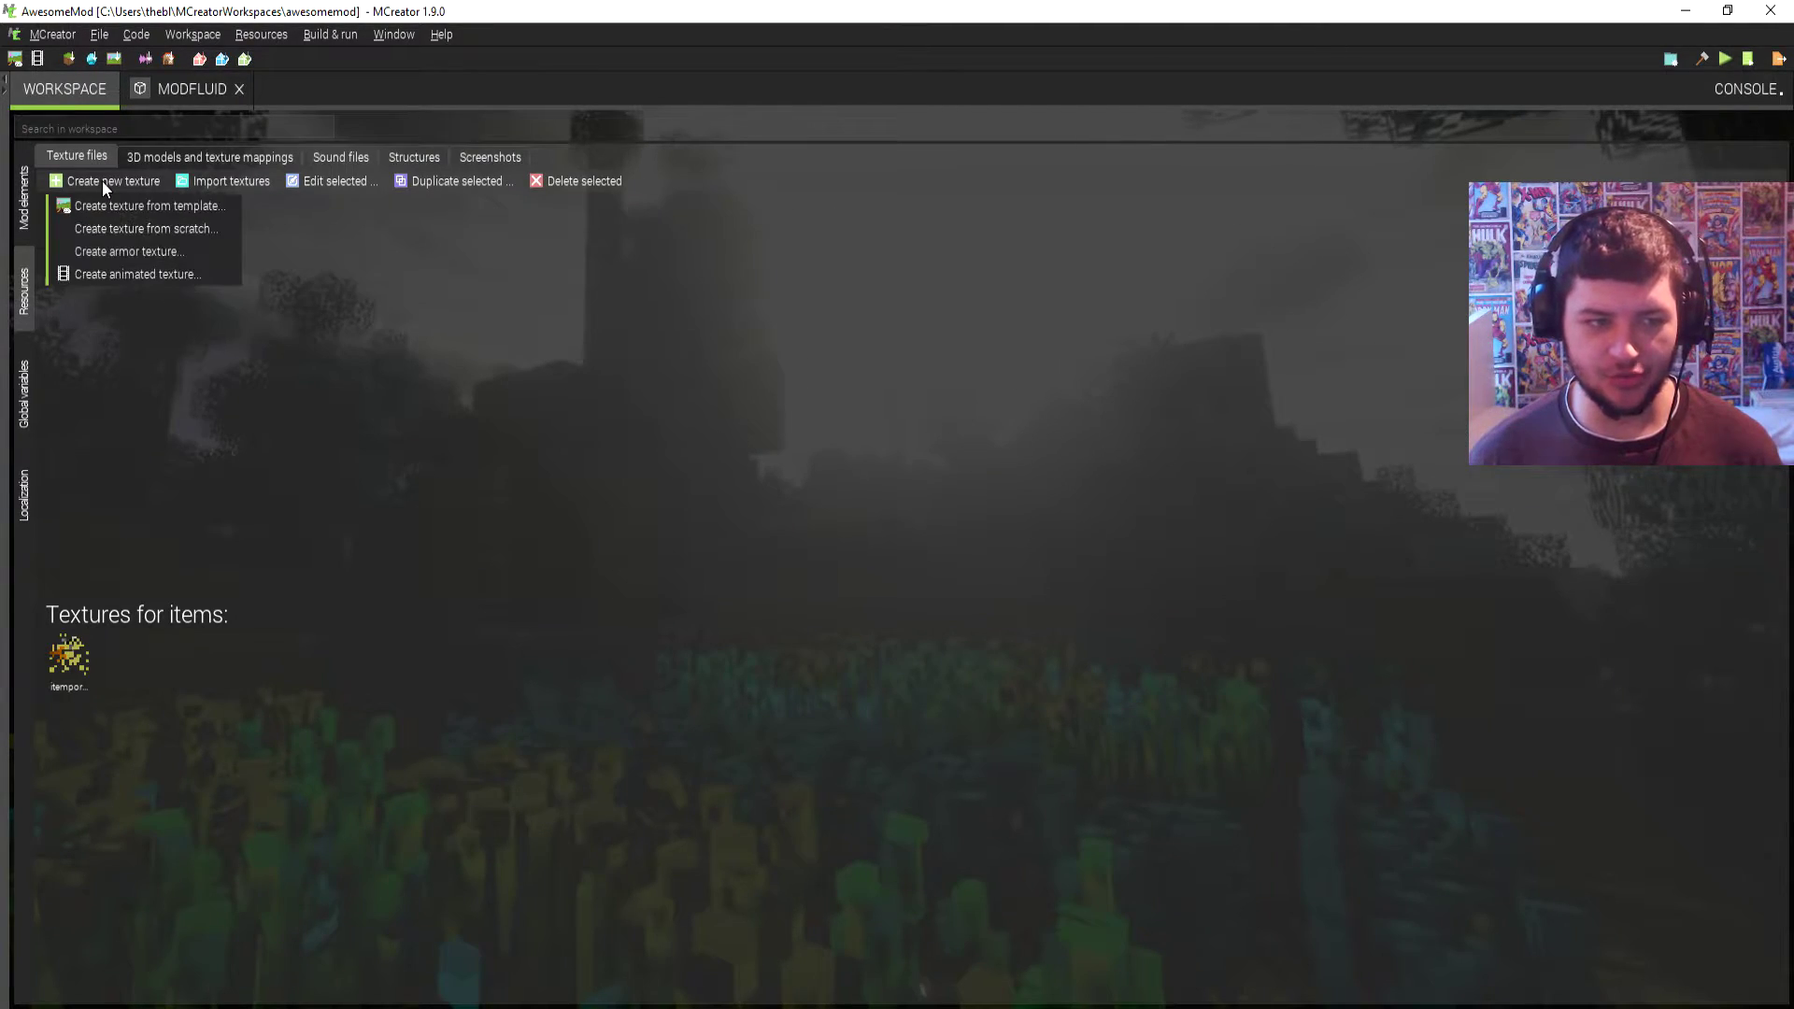
click(122, 274)
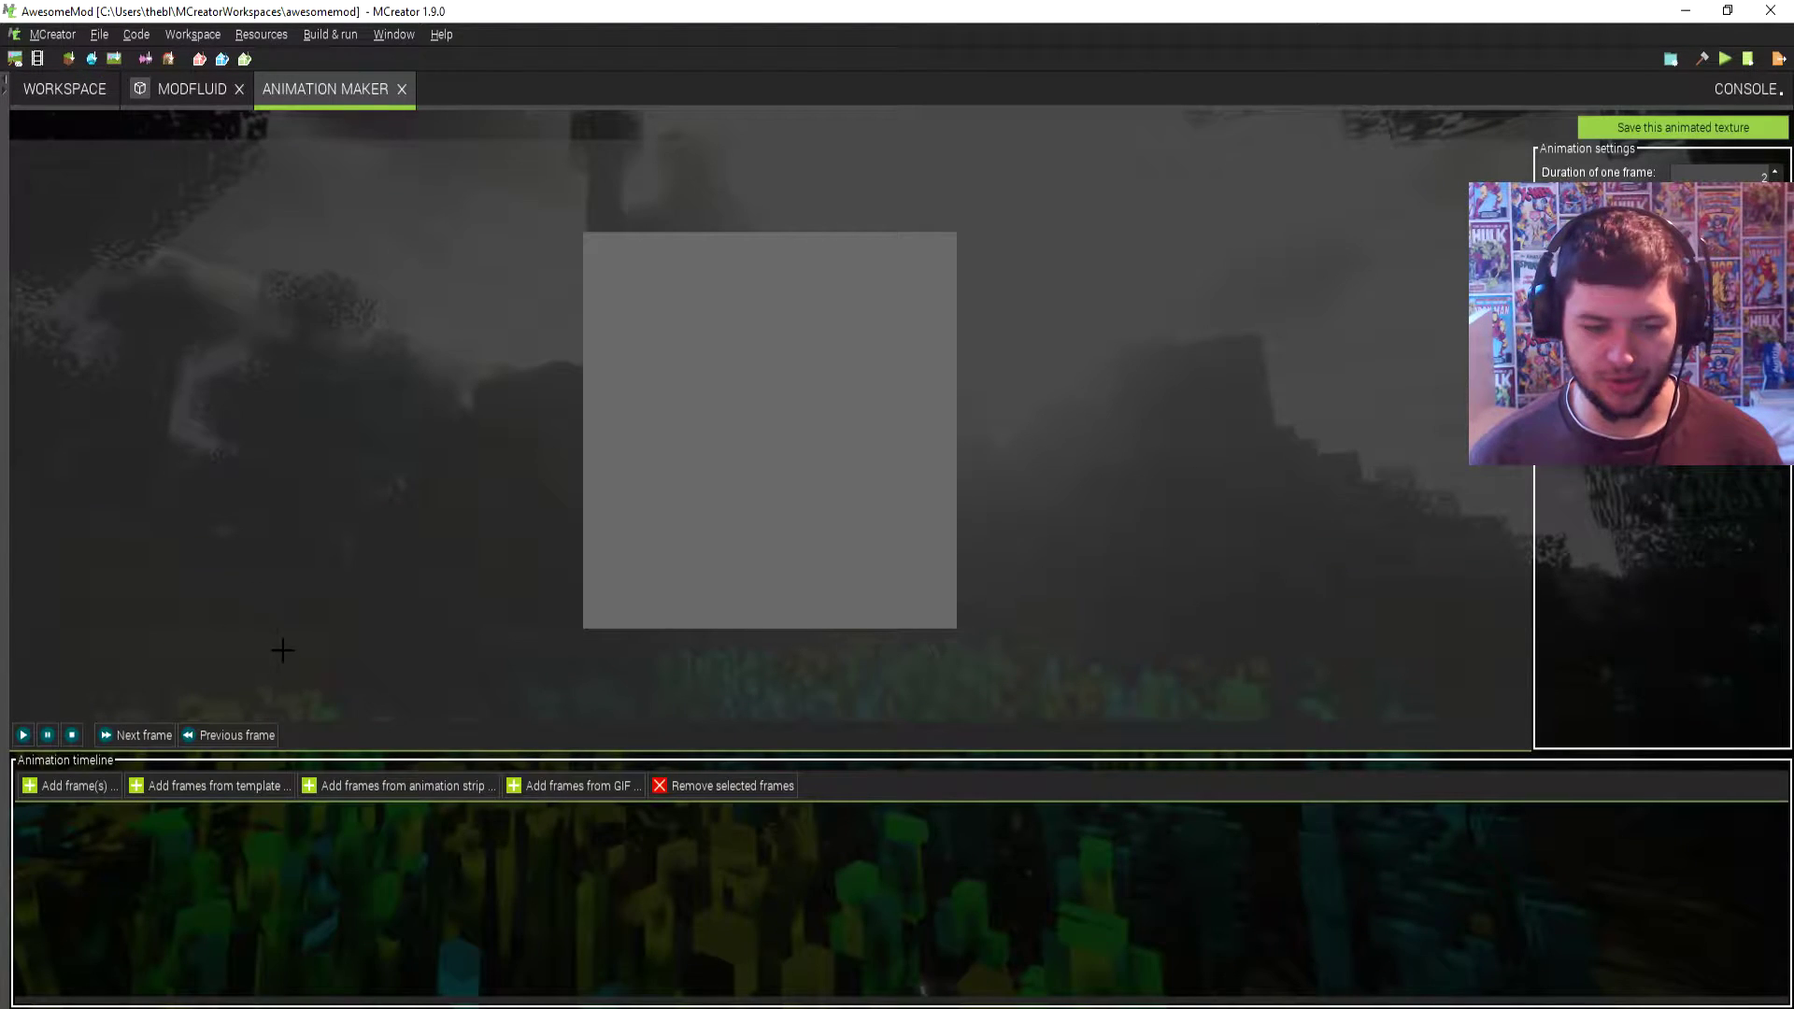
Add bright green water_flow template frames to the animation.
click(217, 782)
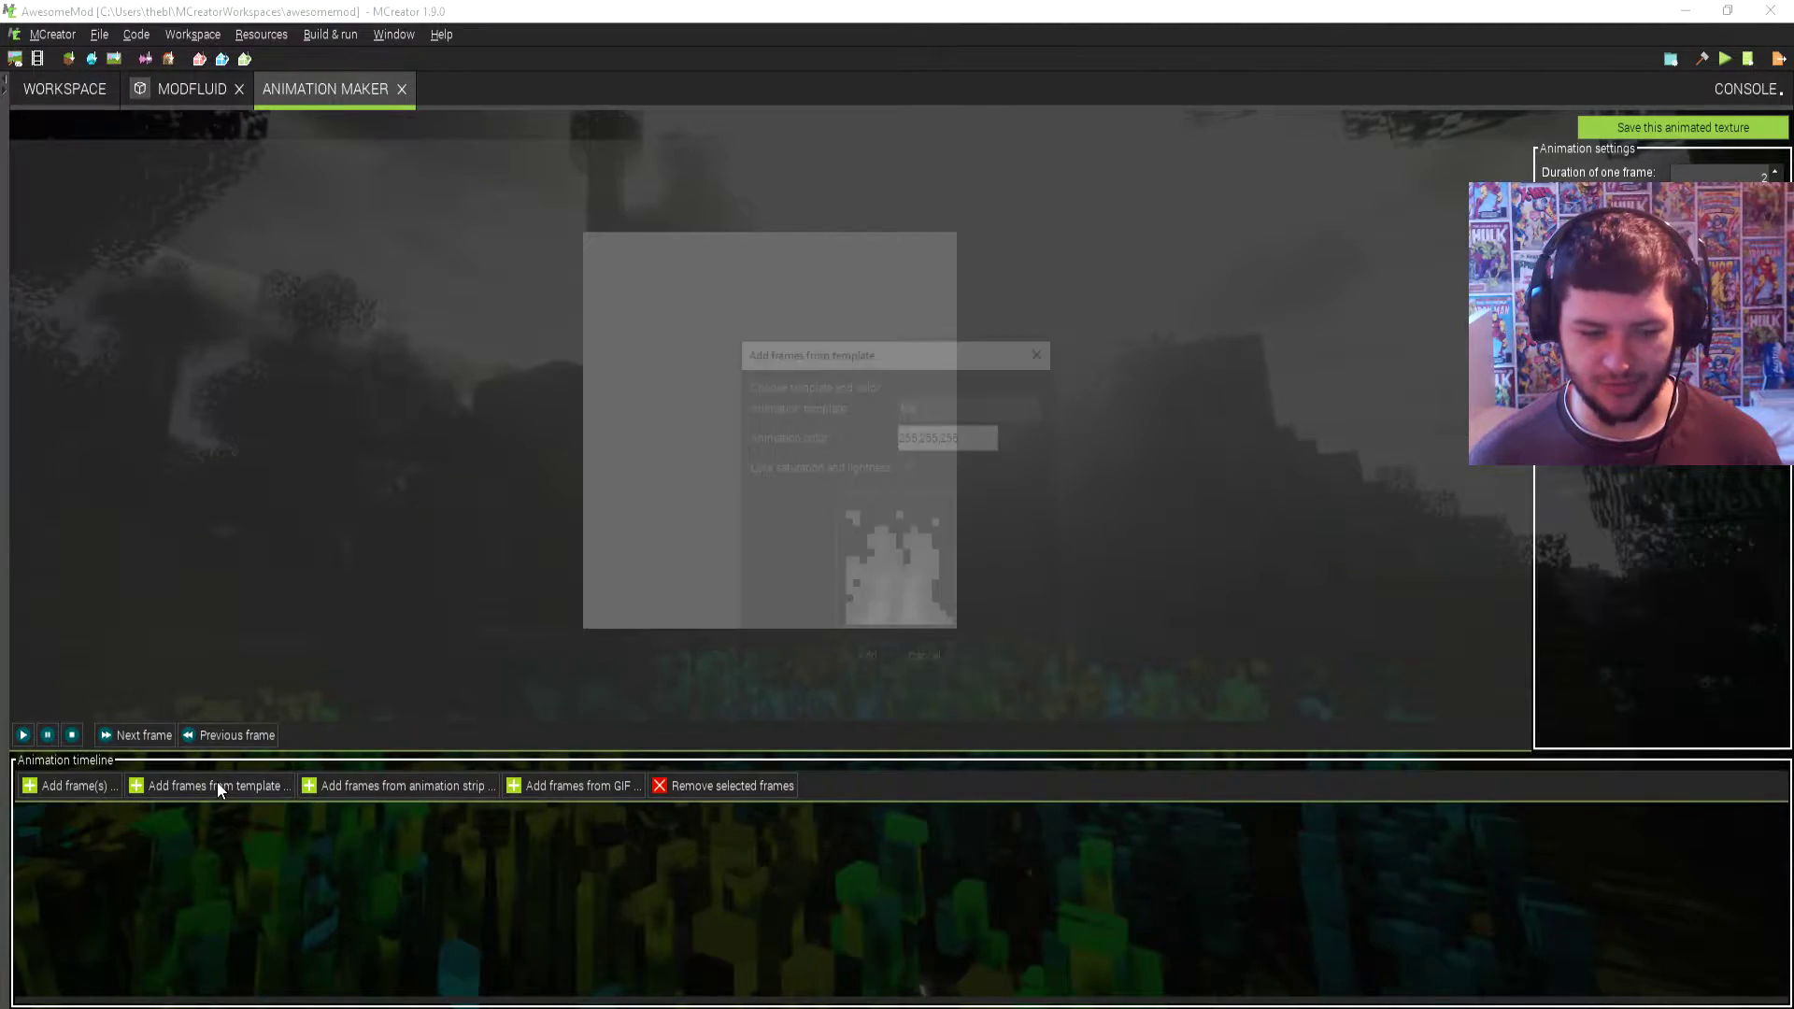
click(938, 407)
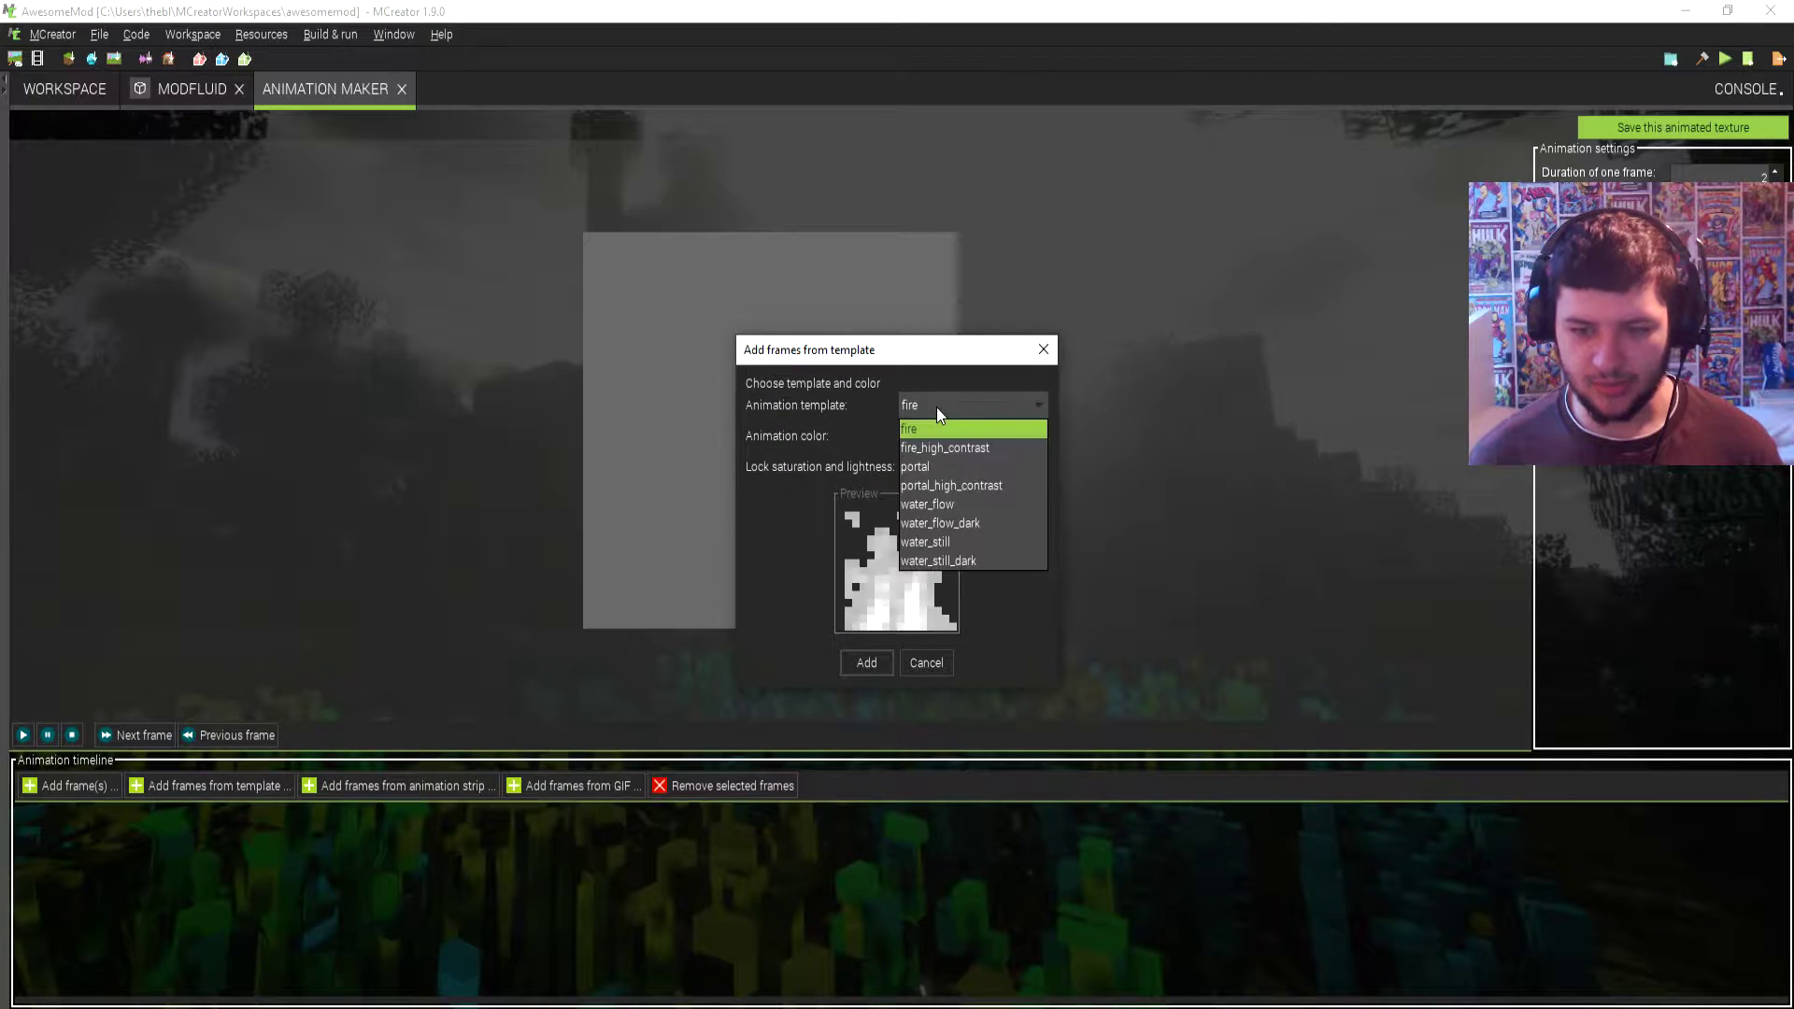
click(923, 501)
click(1026, 437)
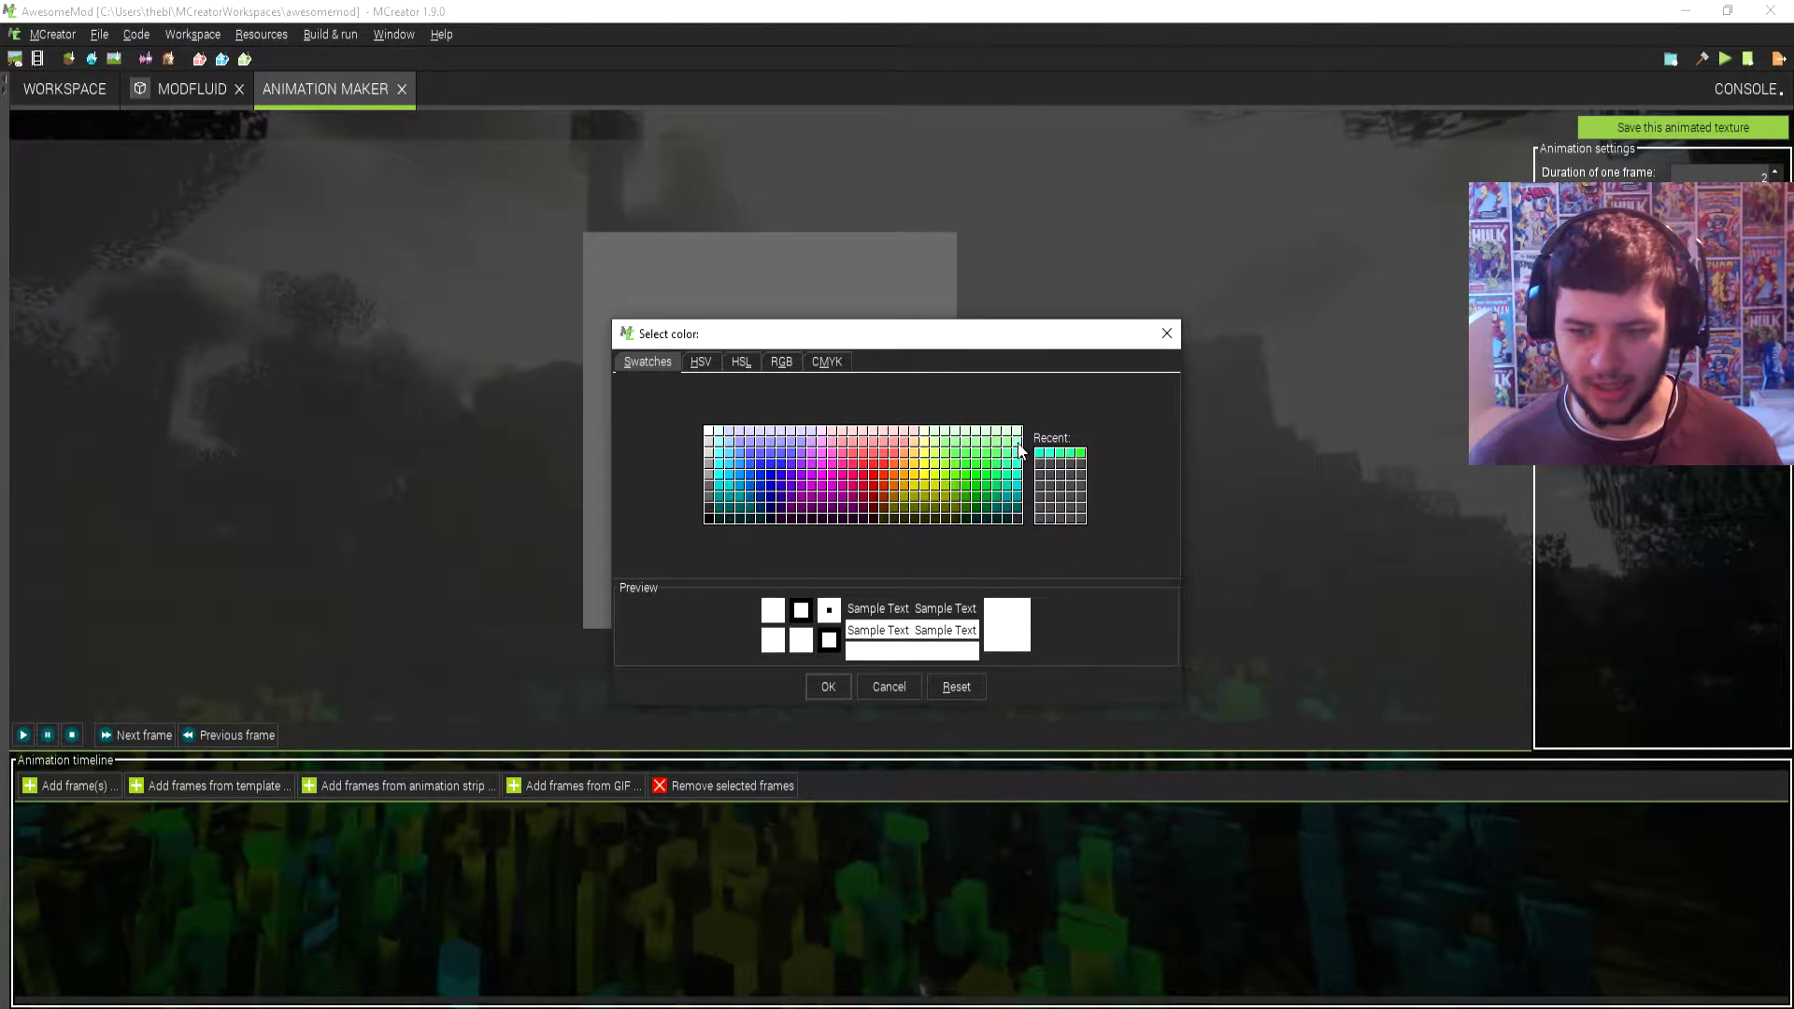
click(1066, 474)
click(829, 685)
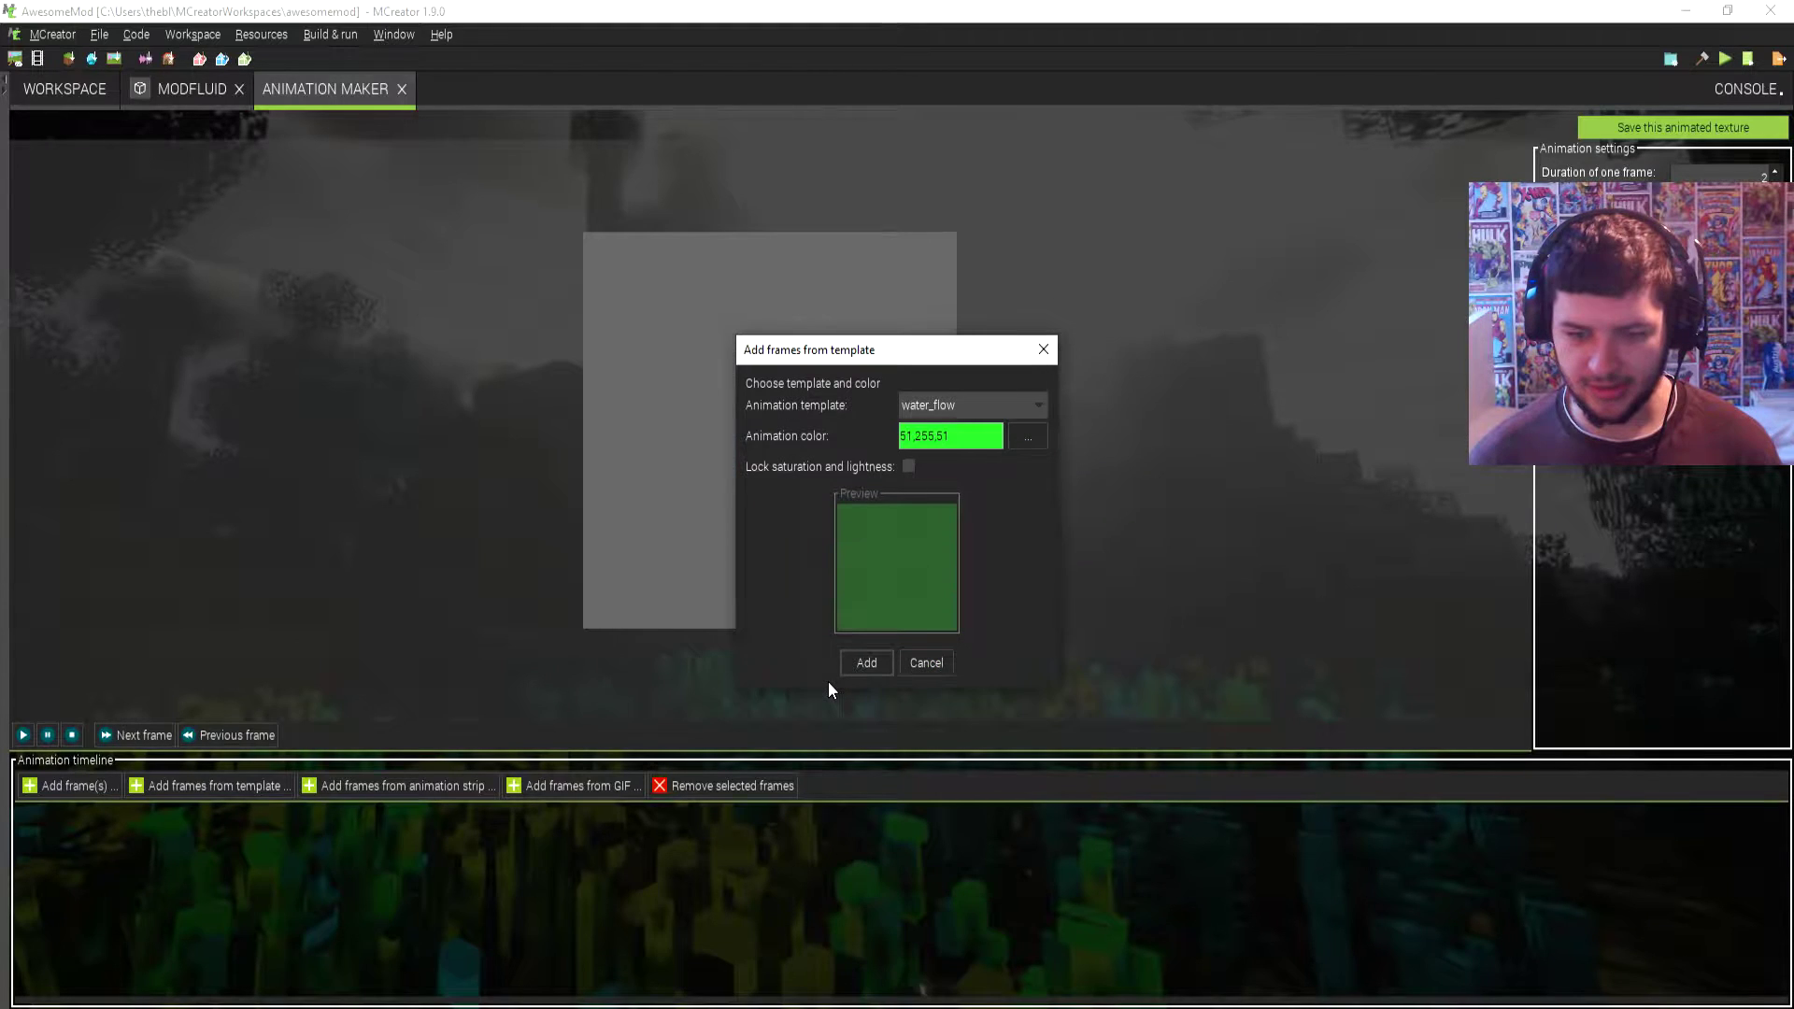
click(861, 661)
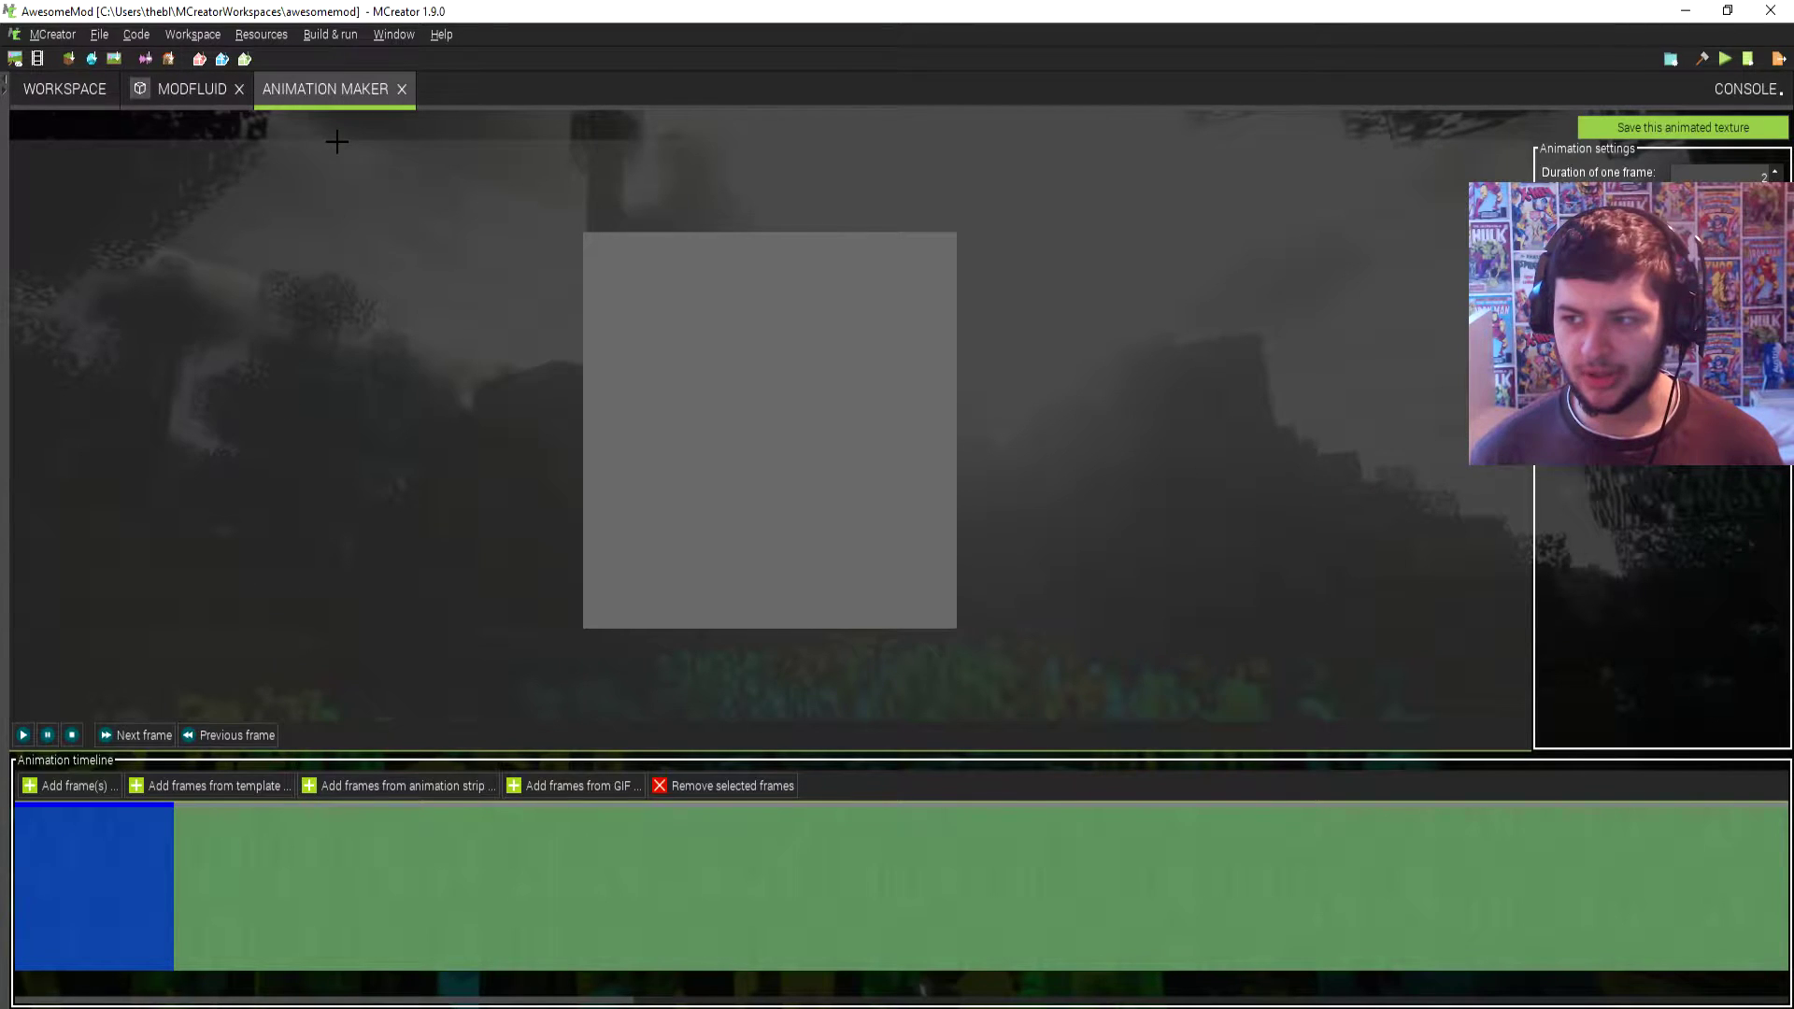
Save the animation as a 16x16 block texture named liquidflow and stop the preview.
click(1609, 124)
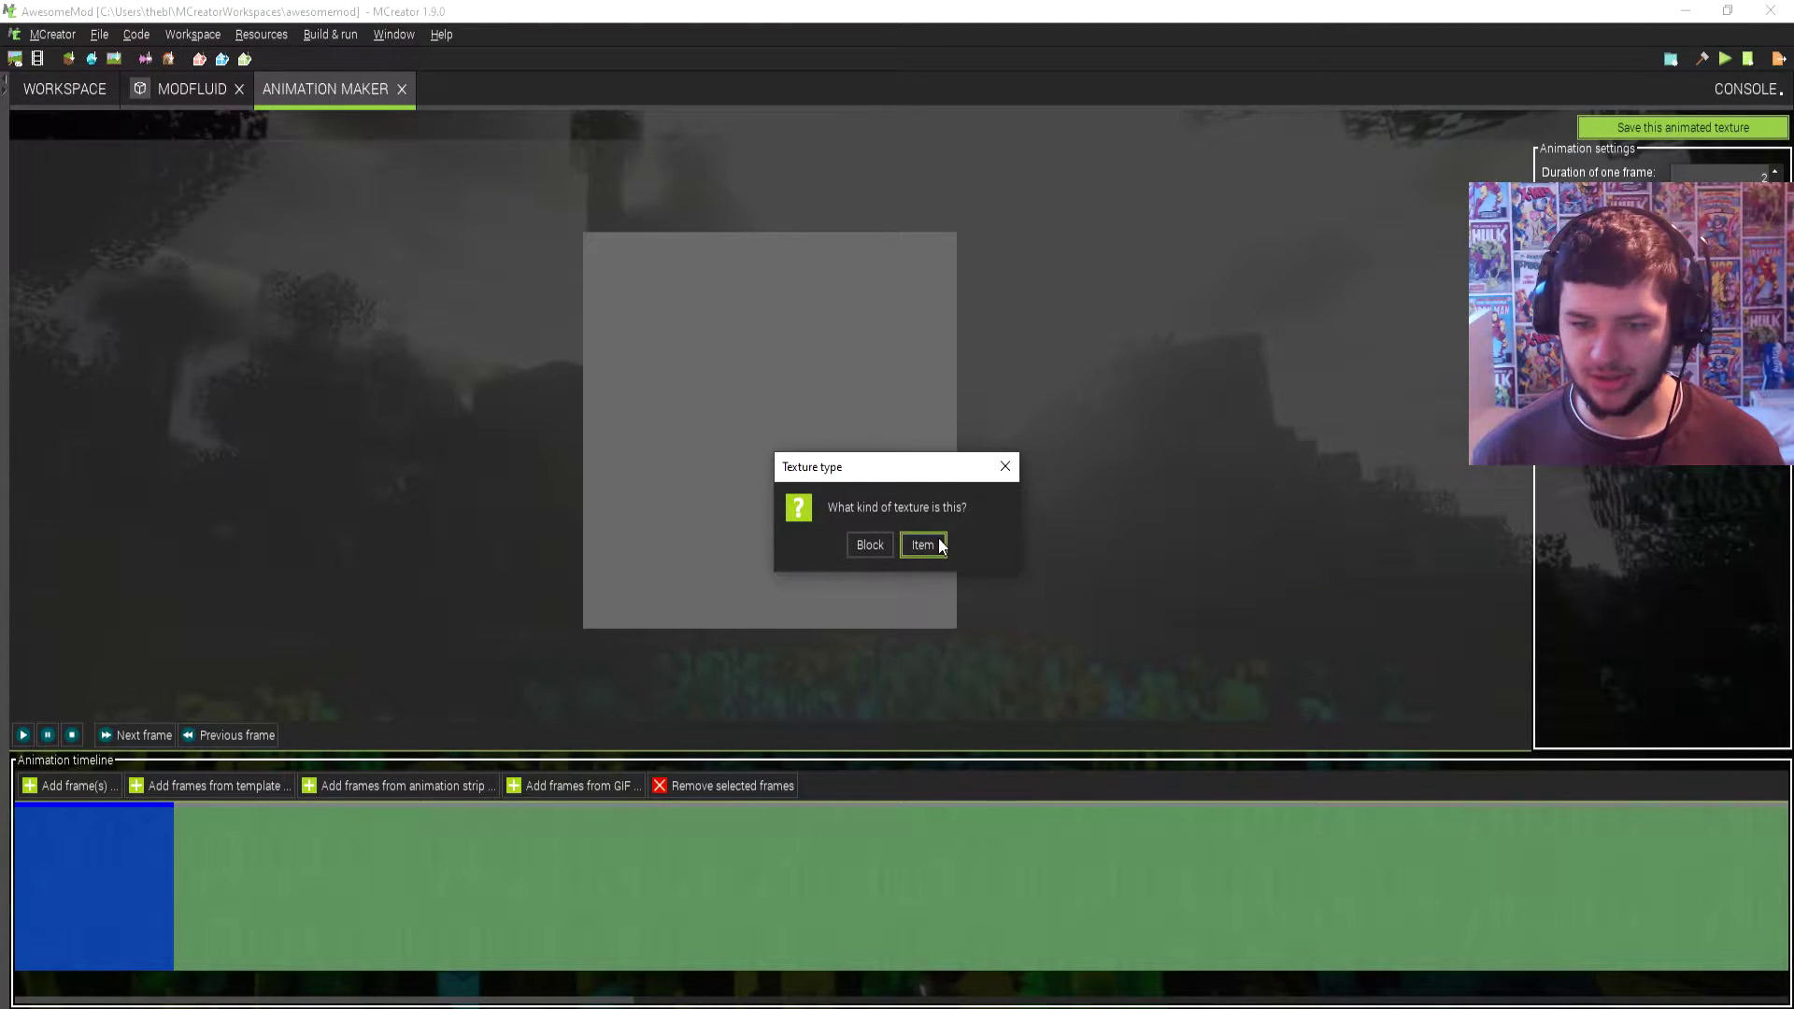
click(866, 546)
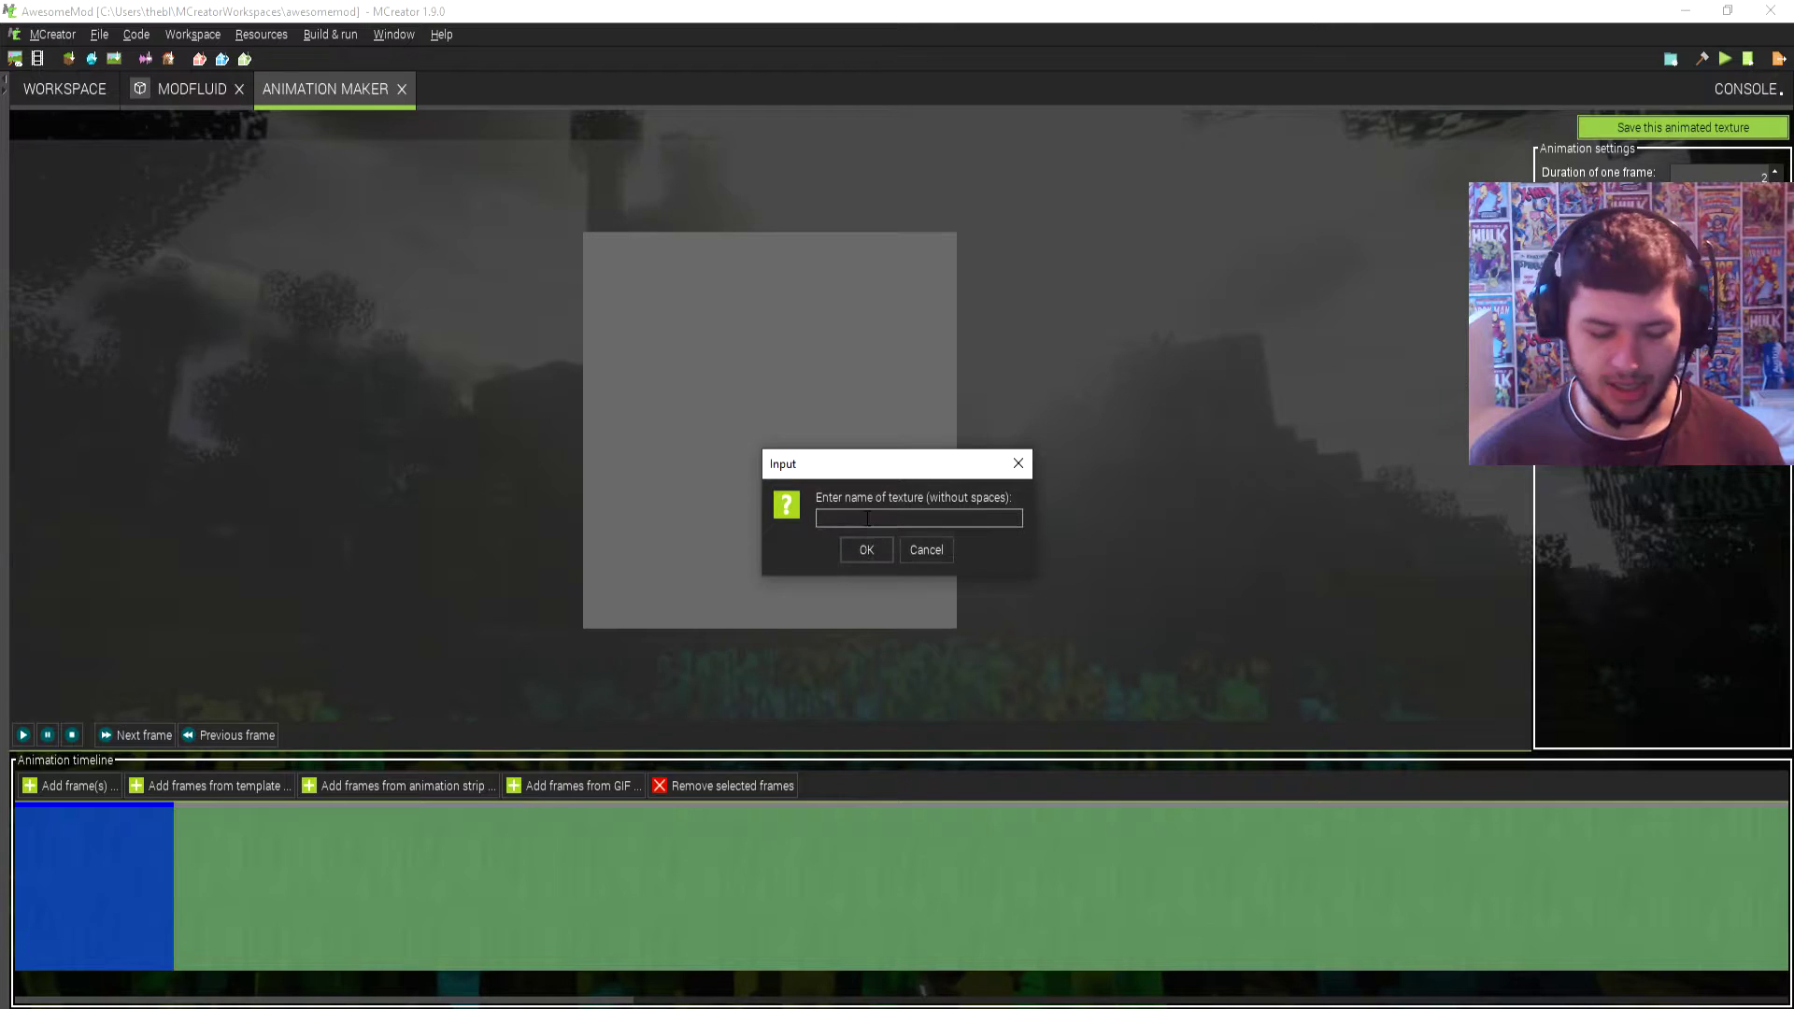
text(liquidmodfluid)
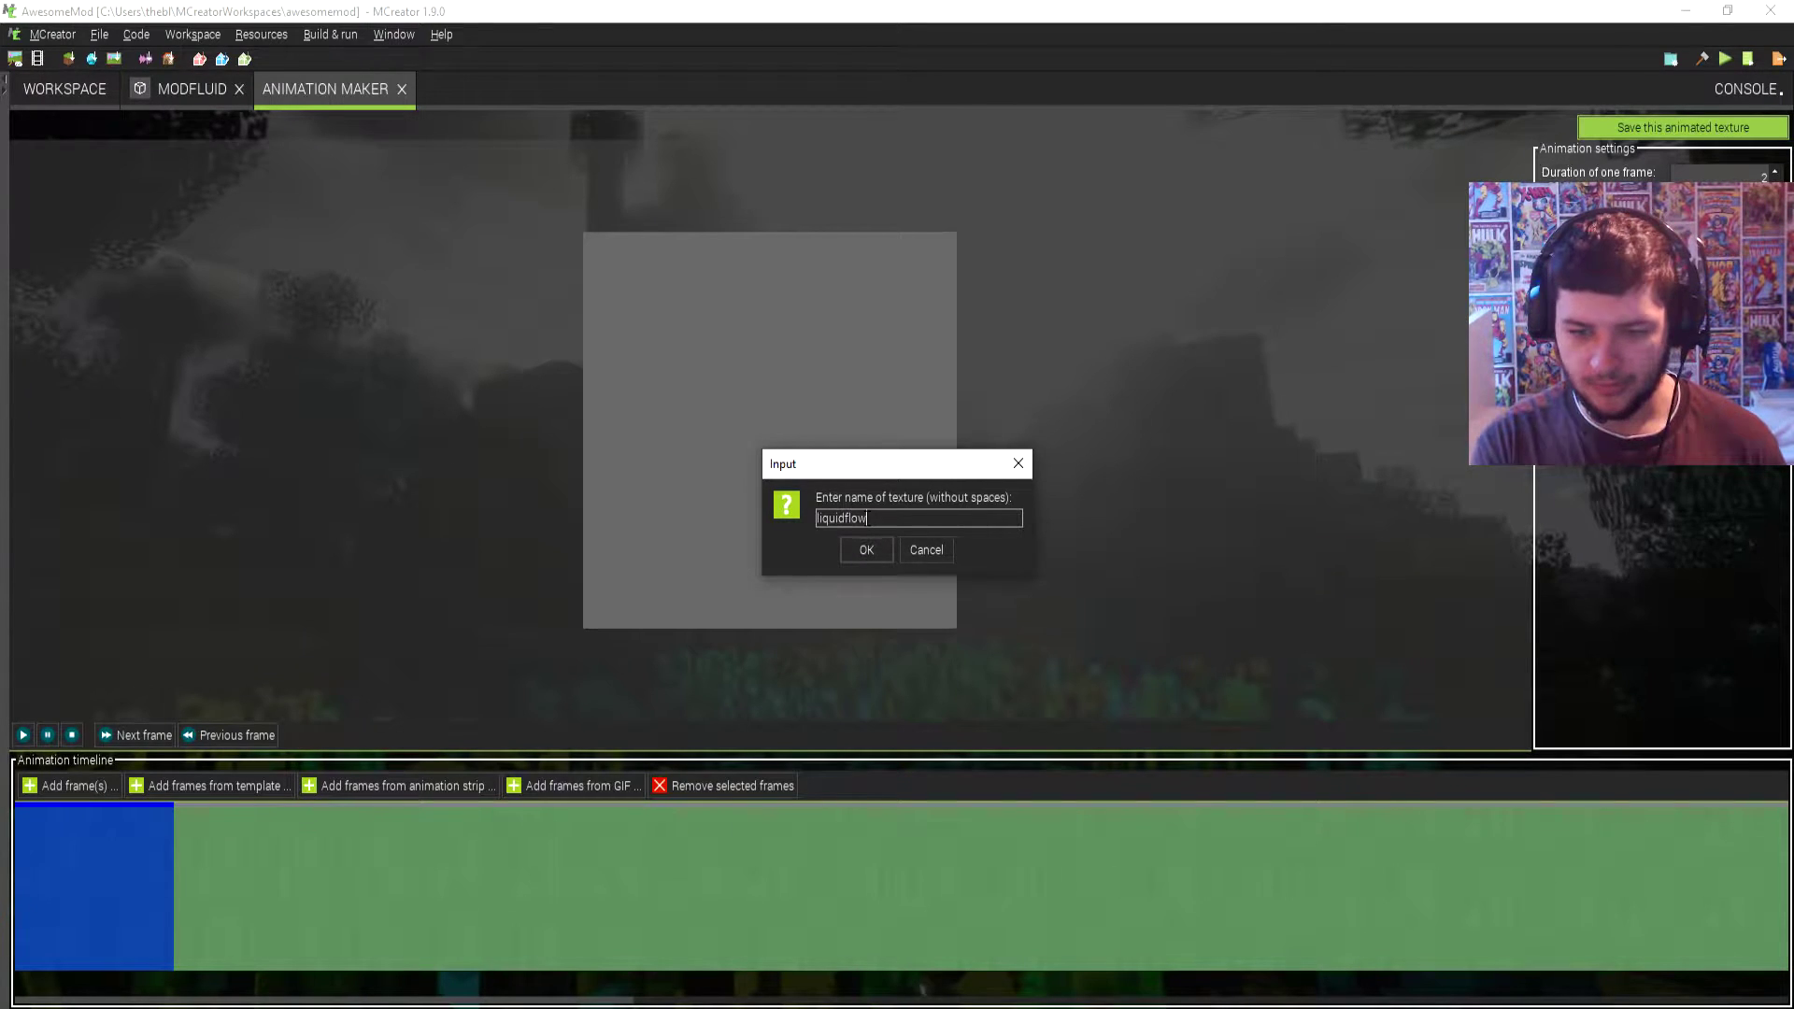
key(Return)
click(854, 514)
click(861, 550)
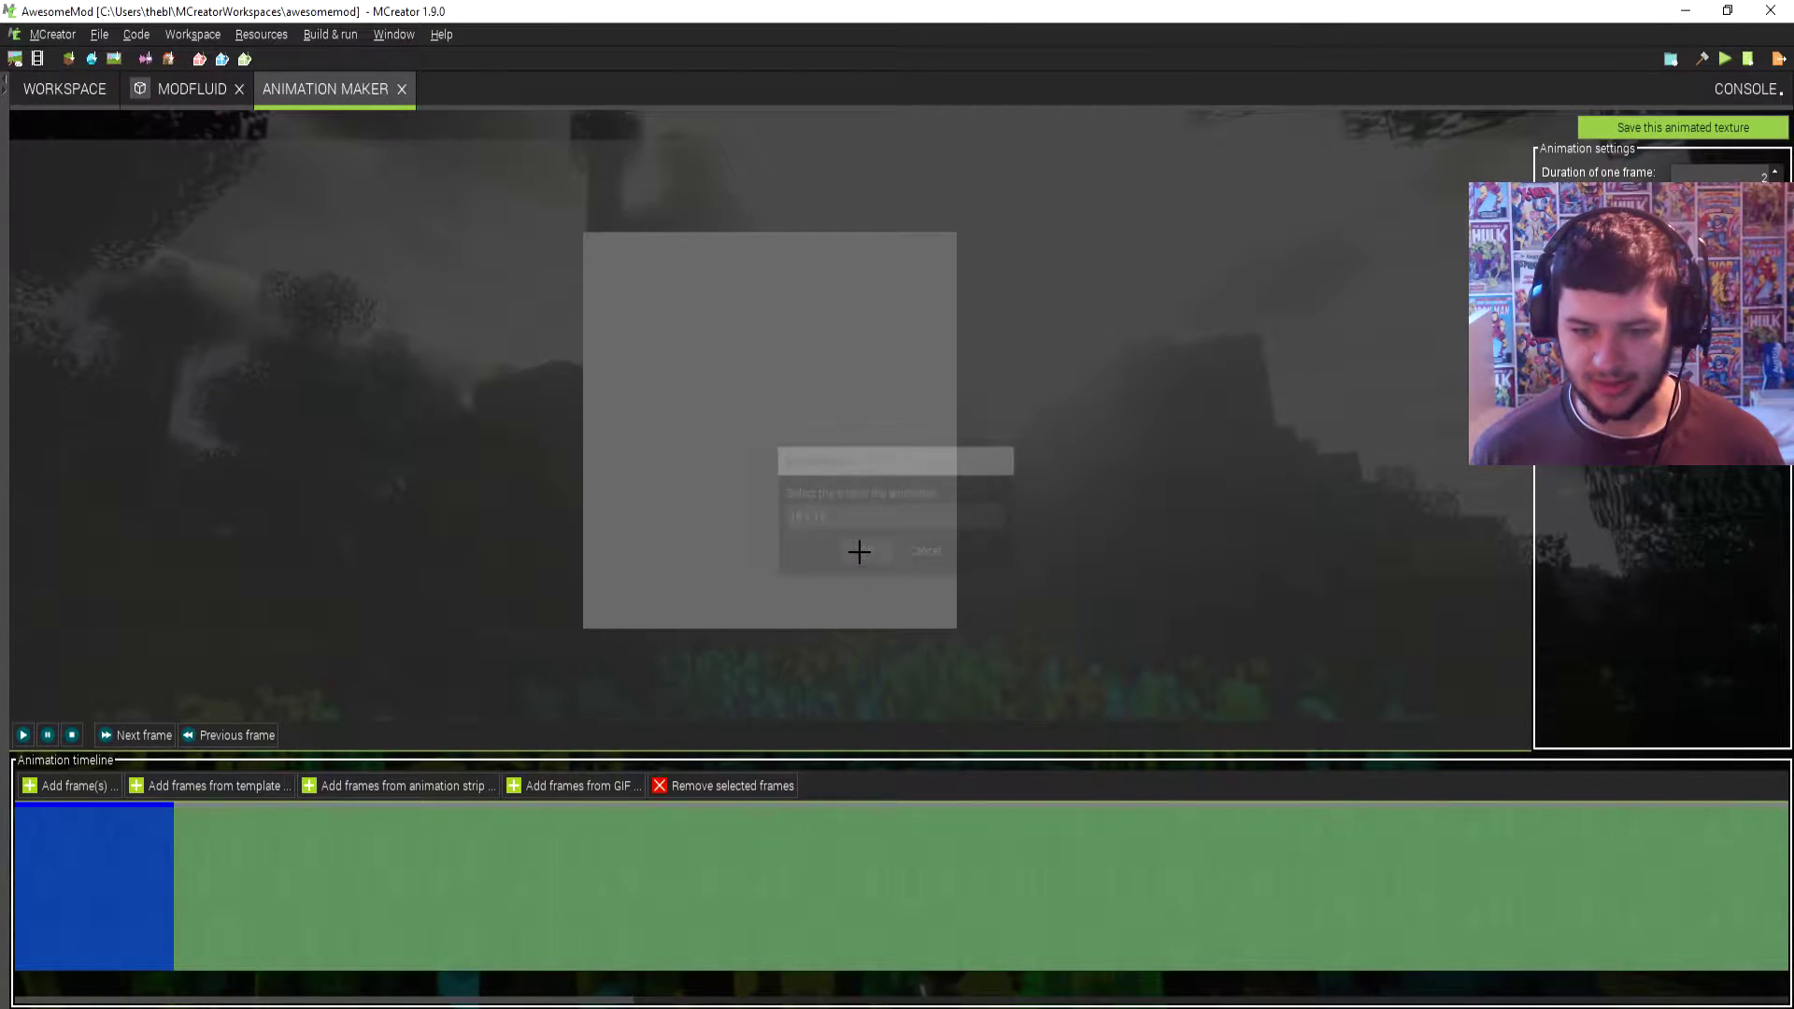
click(47, 735)
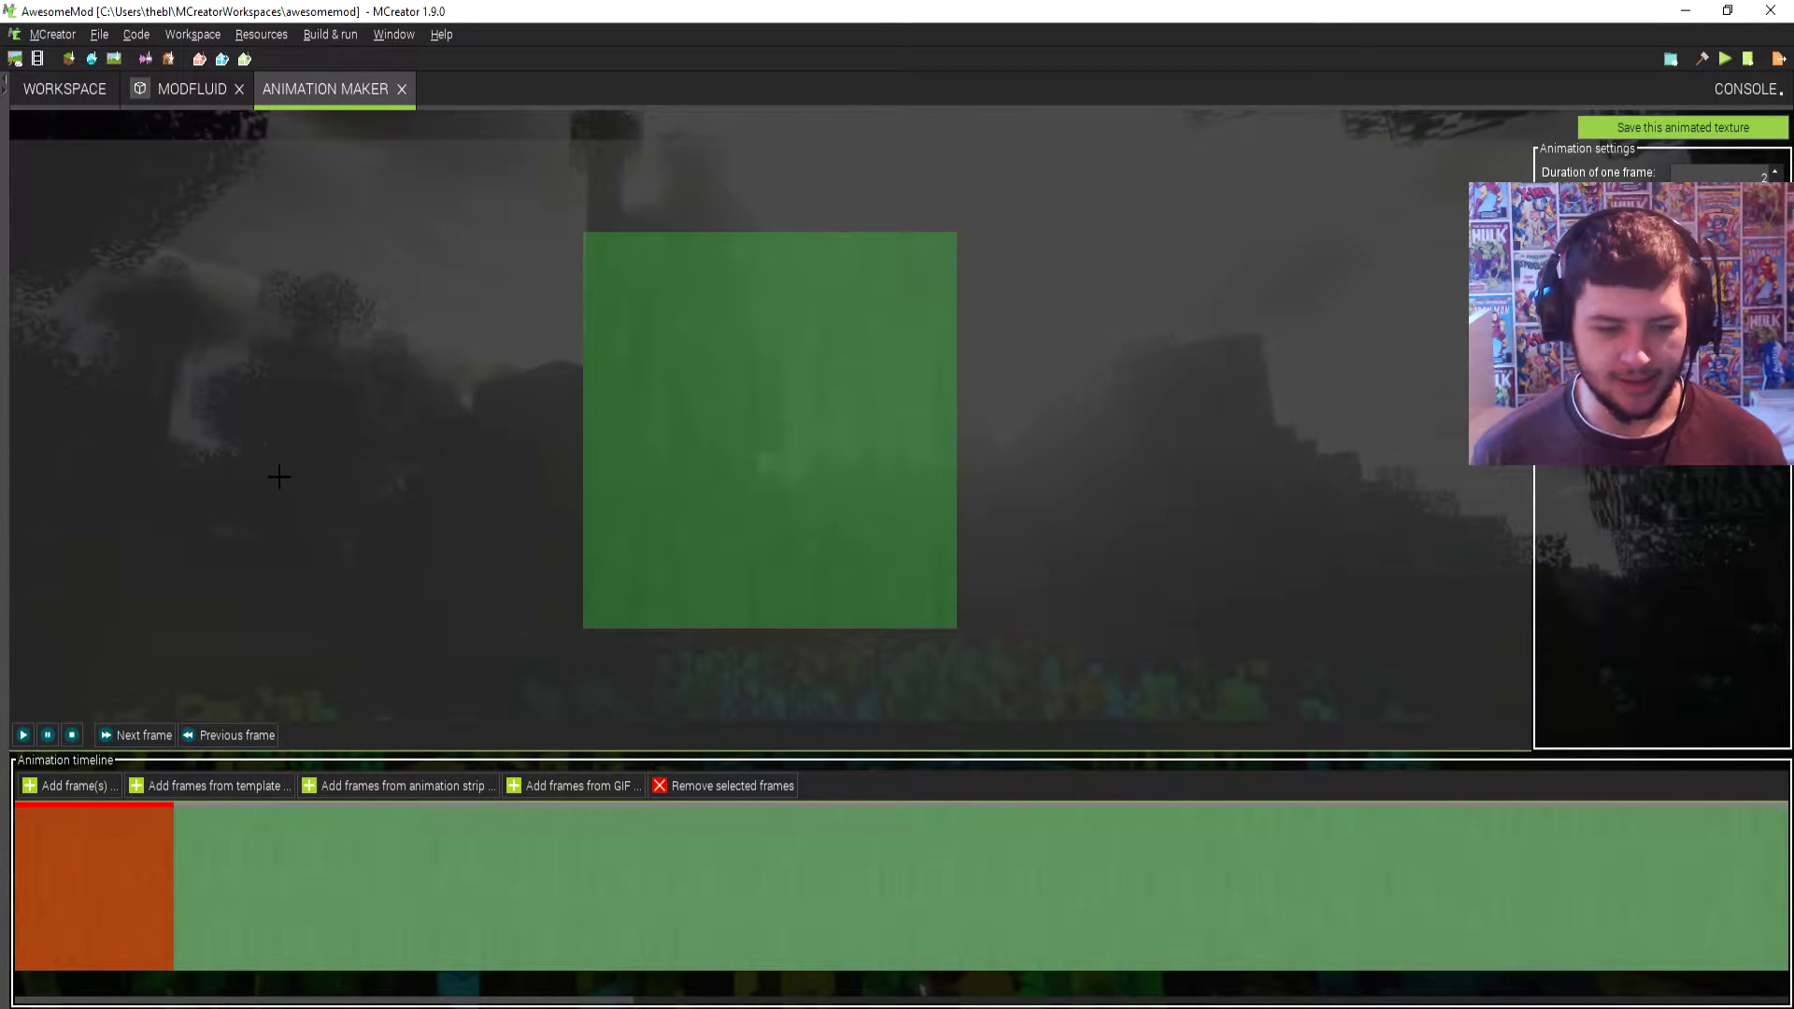
Replace all frames with water_still template frames in the recent bright green.
key(ctrl+a)
click(702, 788)
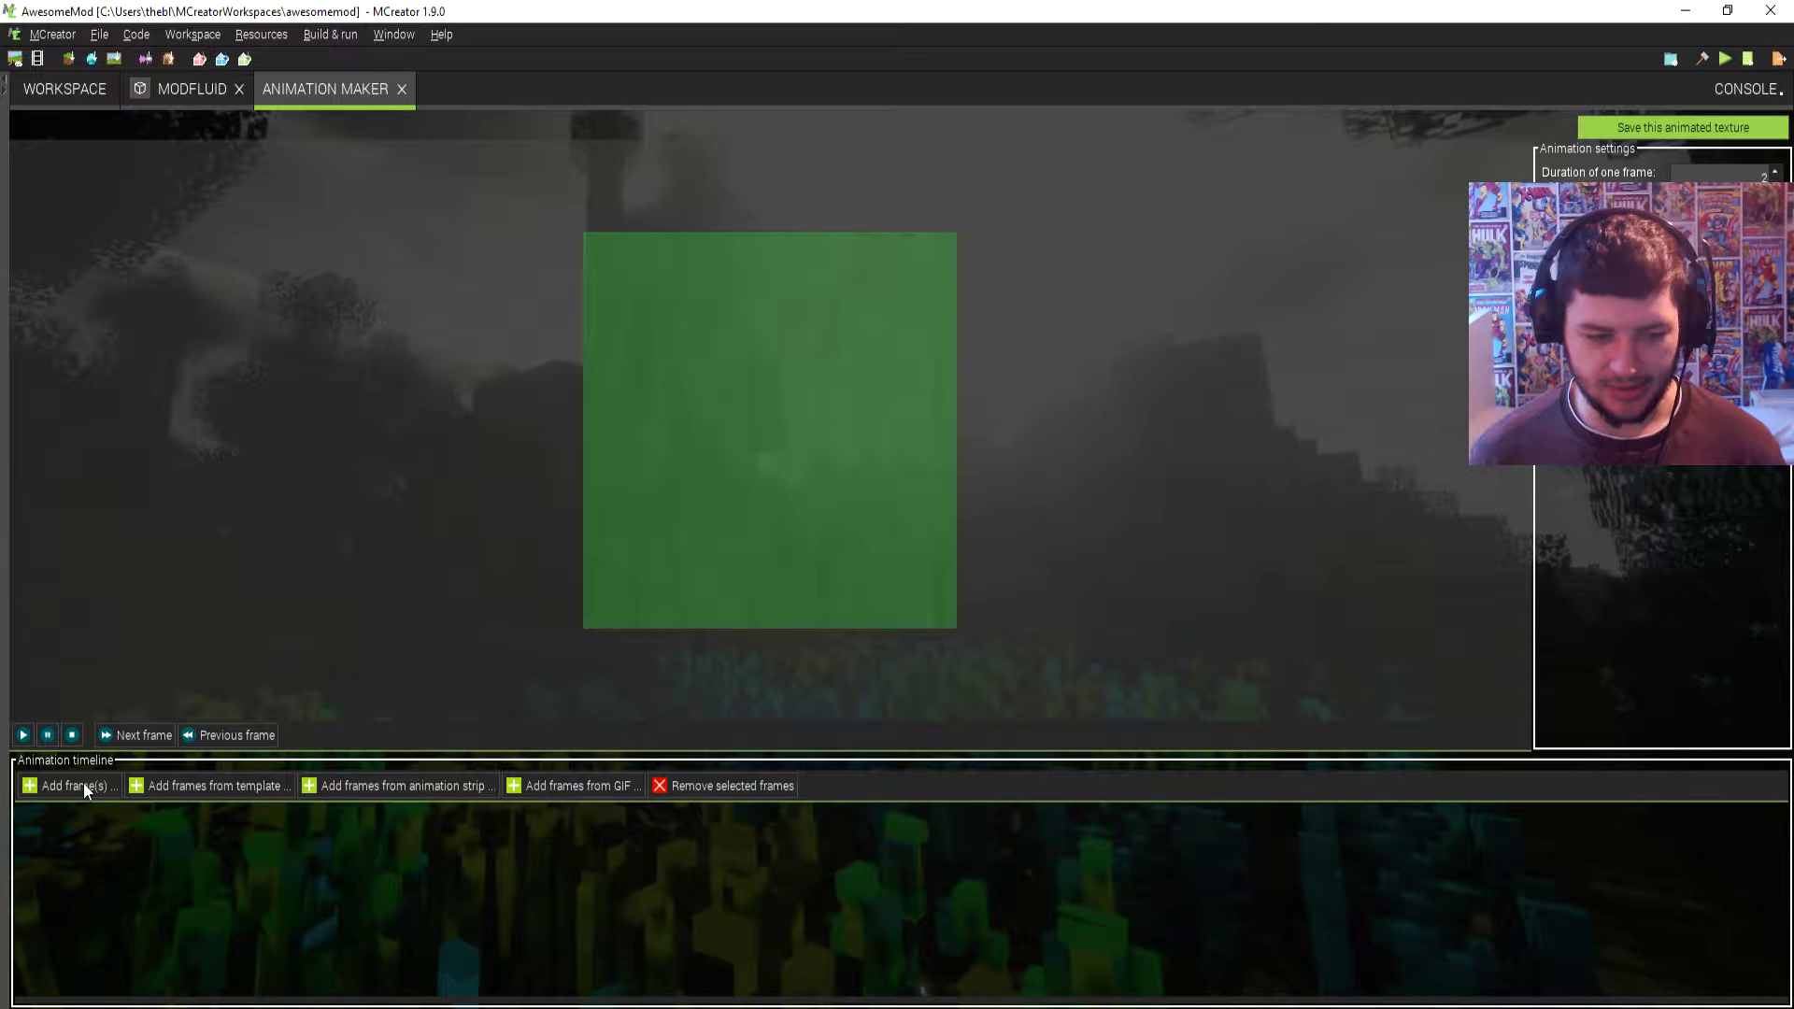
click(182, 788)
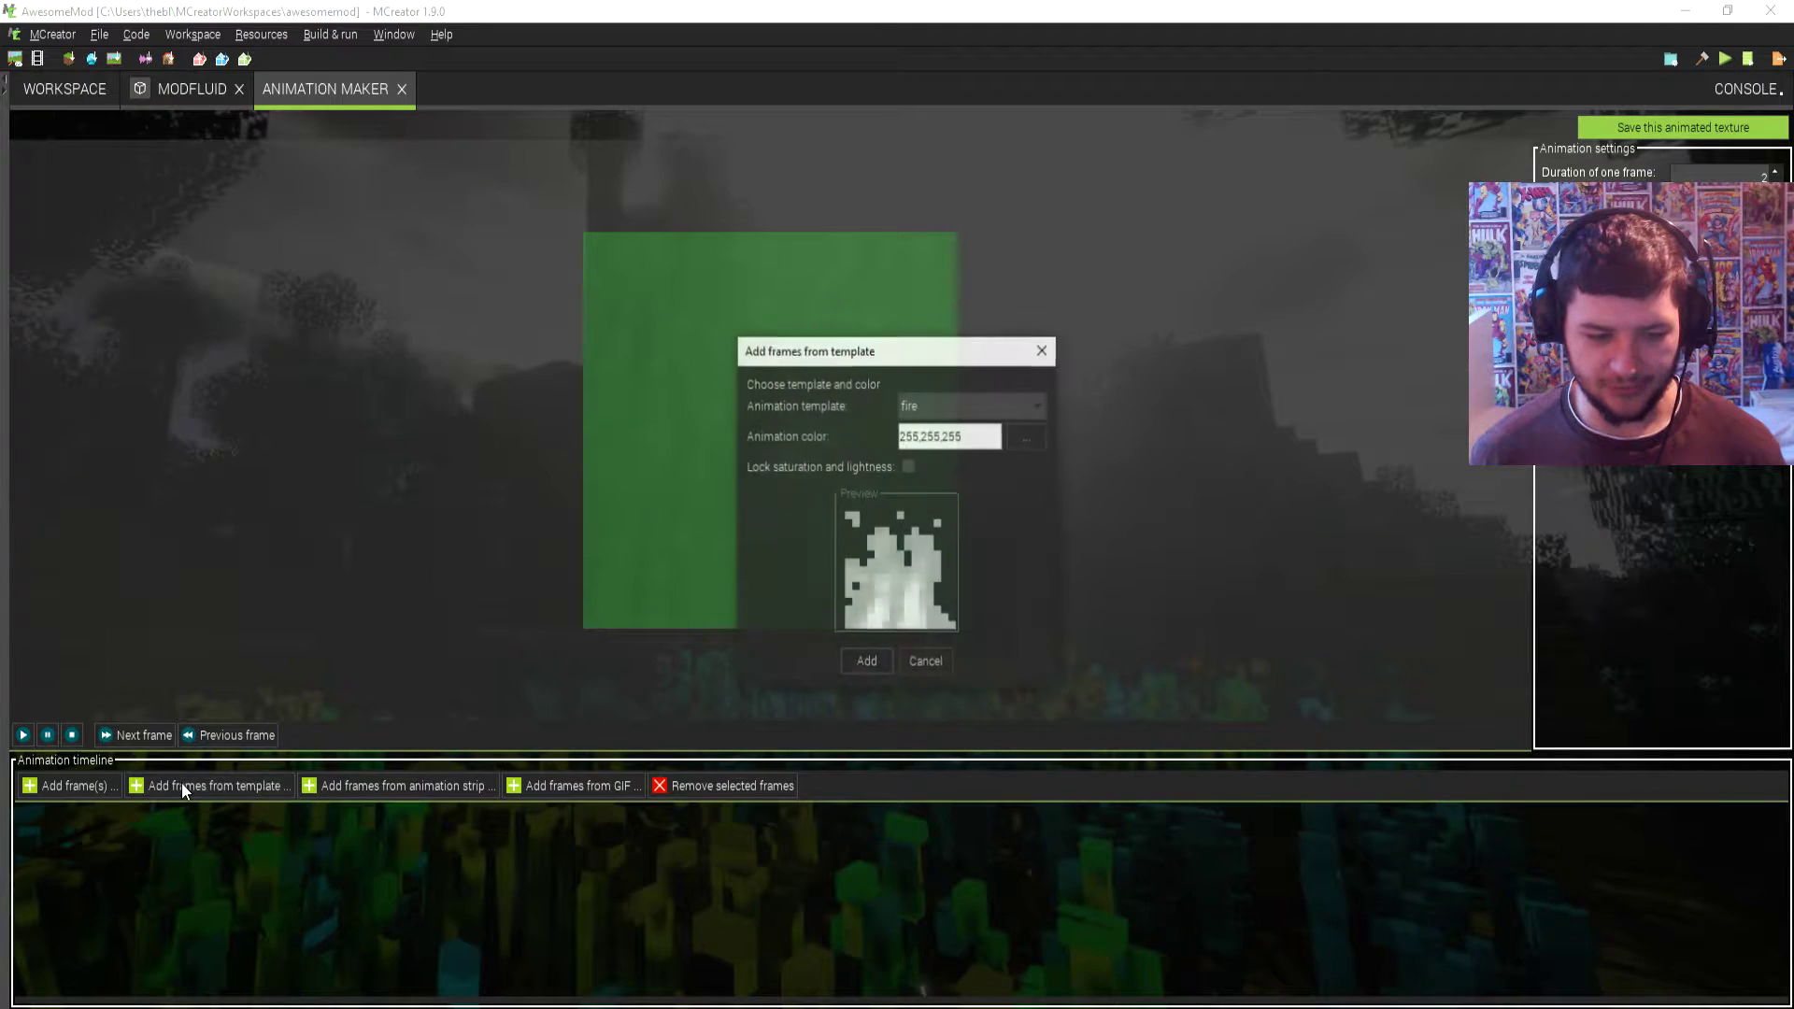
click(966, 406)
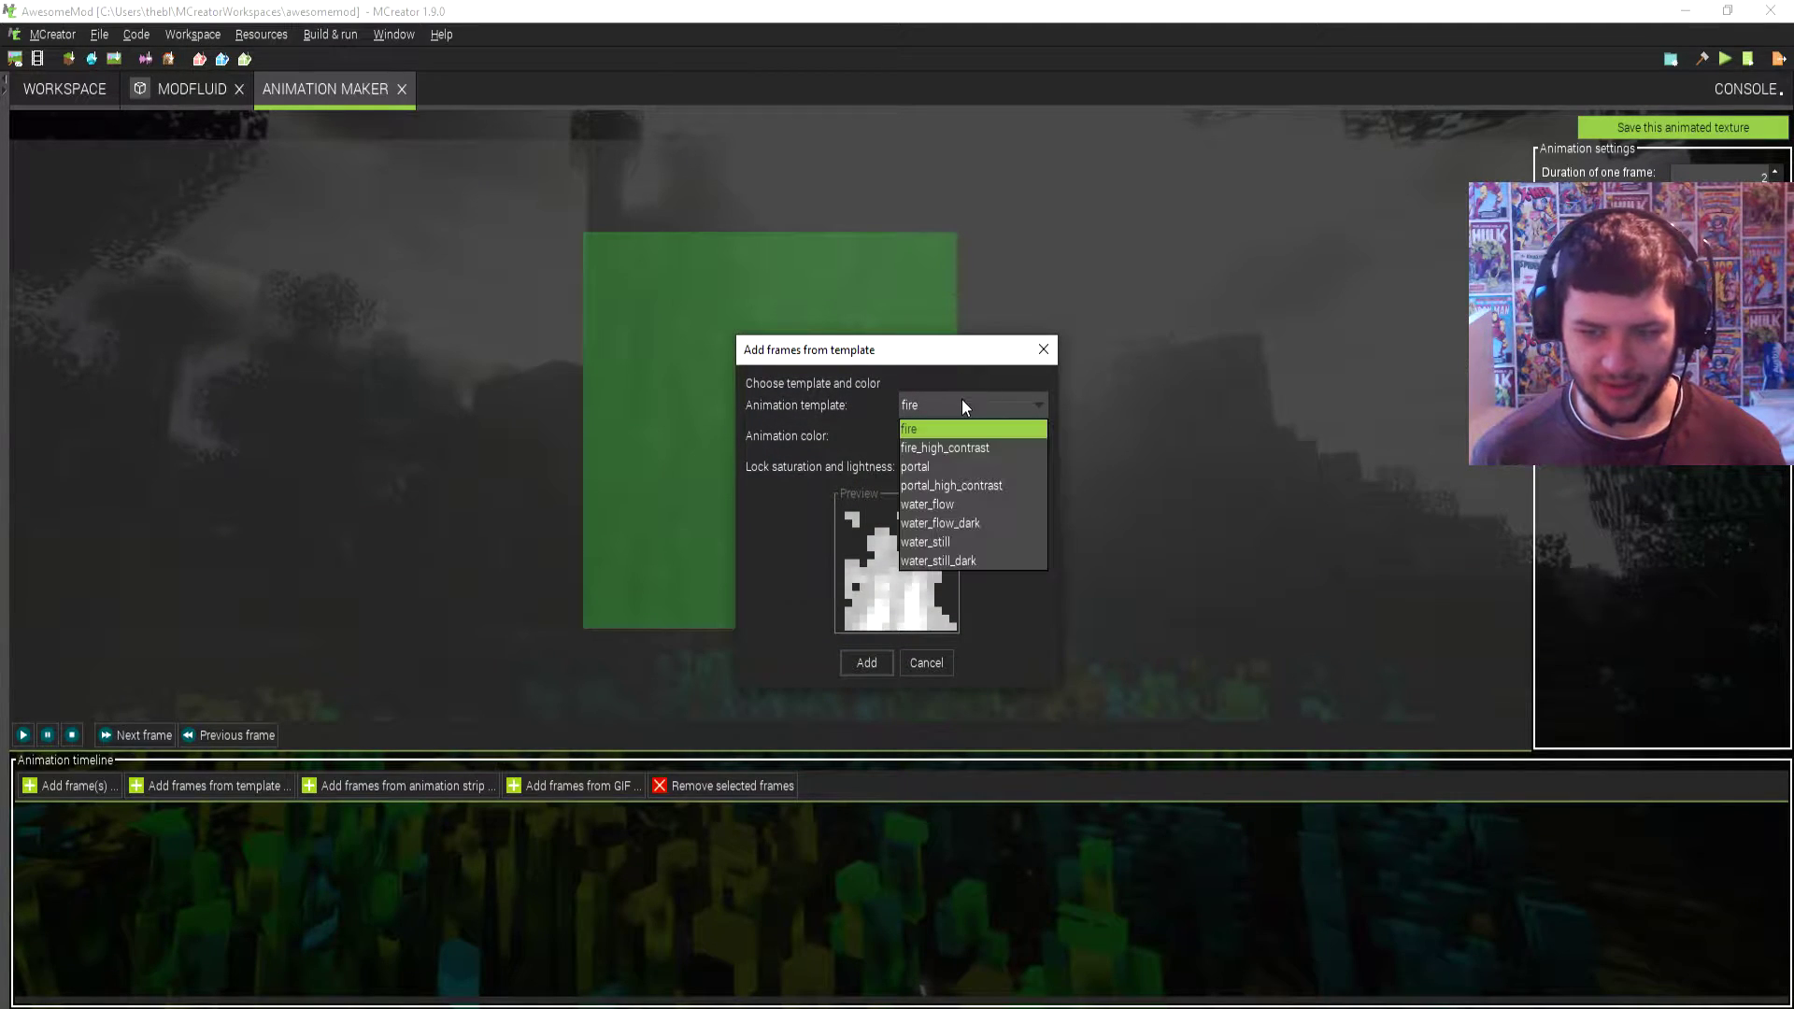
click(943, 543)
click(1031, 437)
click(1081, 455)
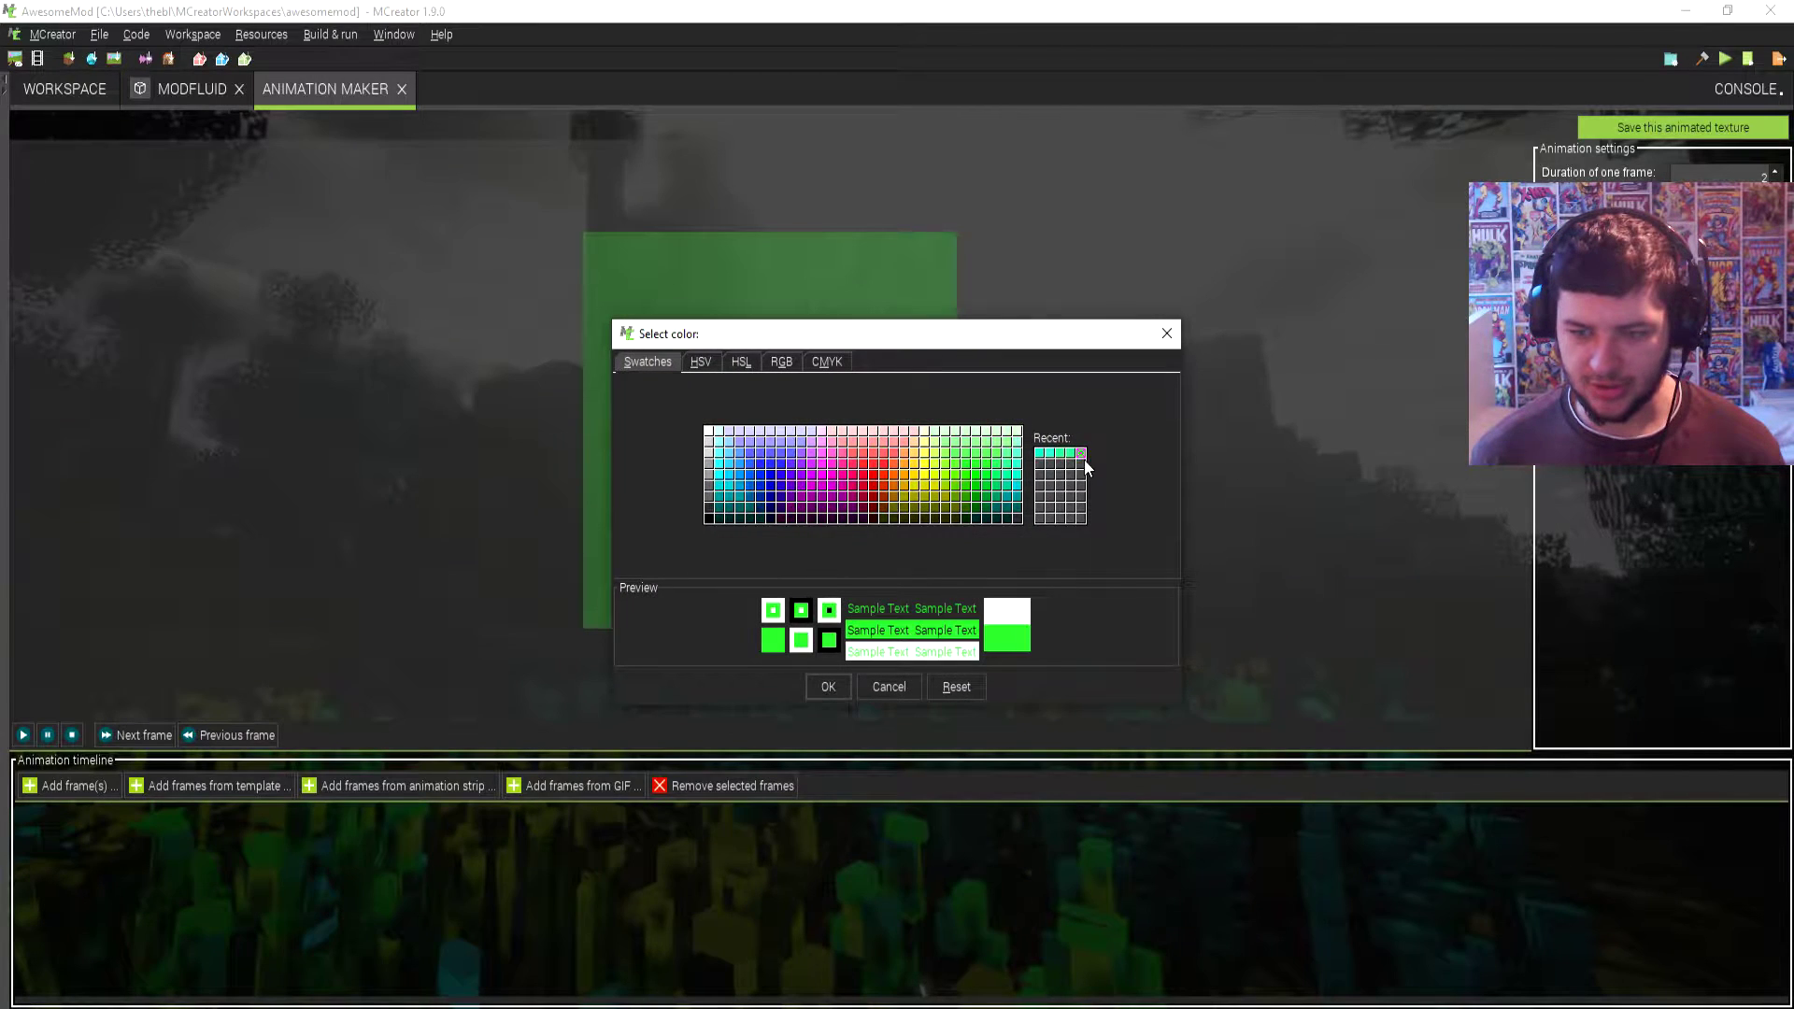
click(830, 684)
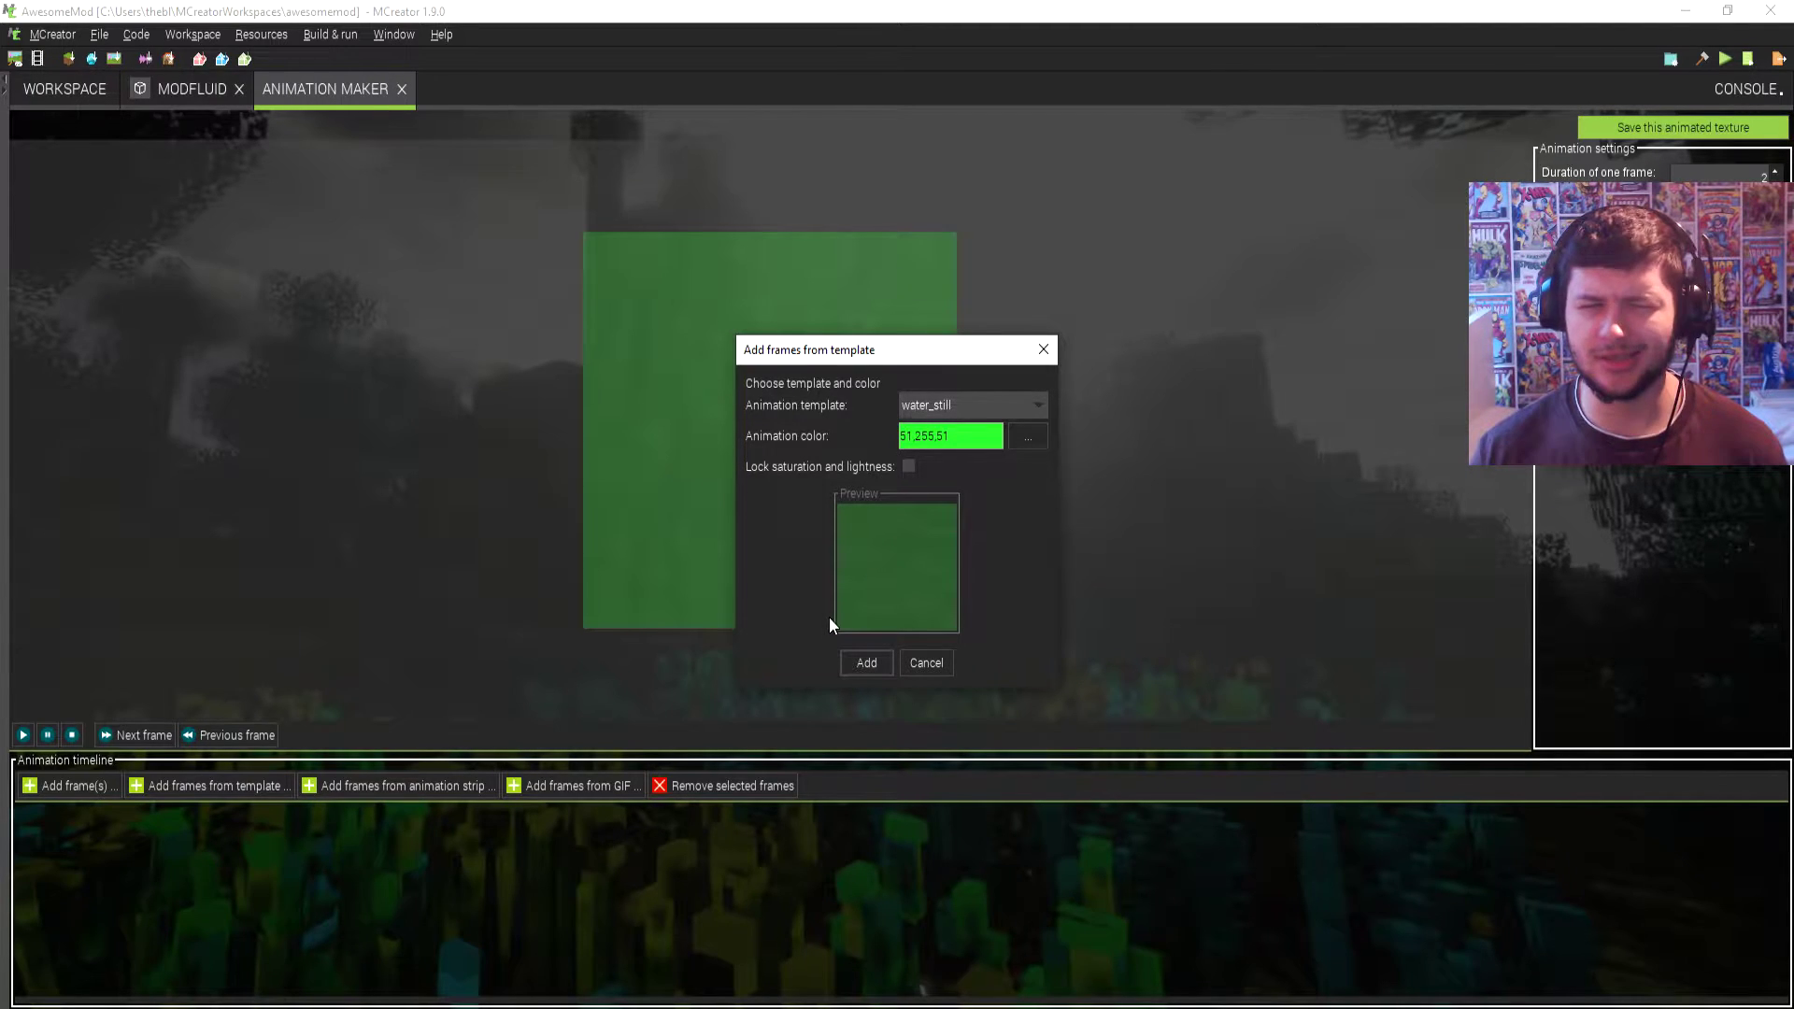
click(865, 660)
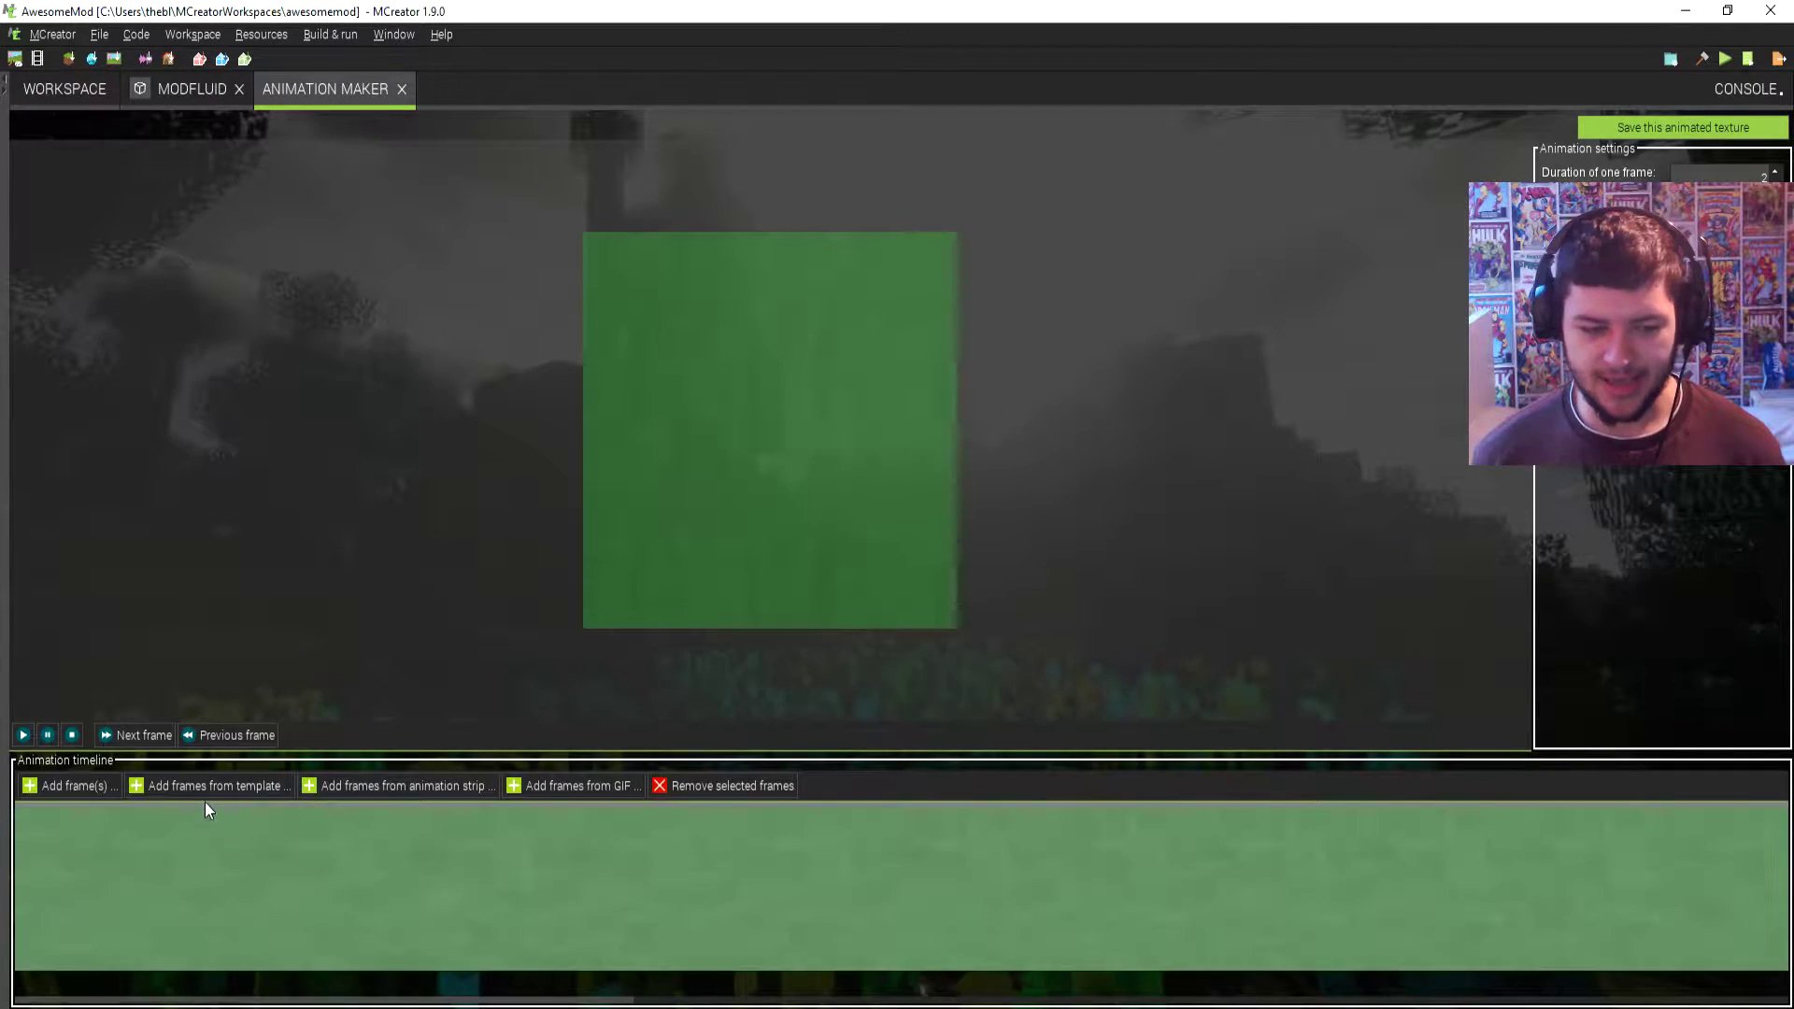
Save the still-water animation as a 16x16 block texture named water.
click(1719, 125)
click(871, 544)
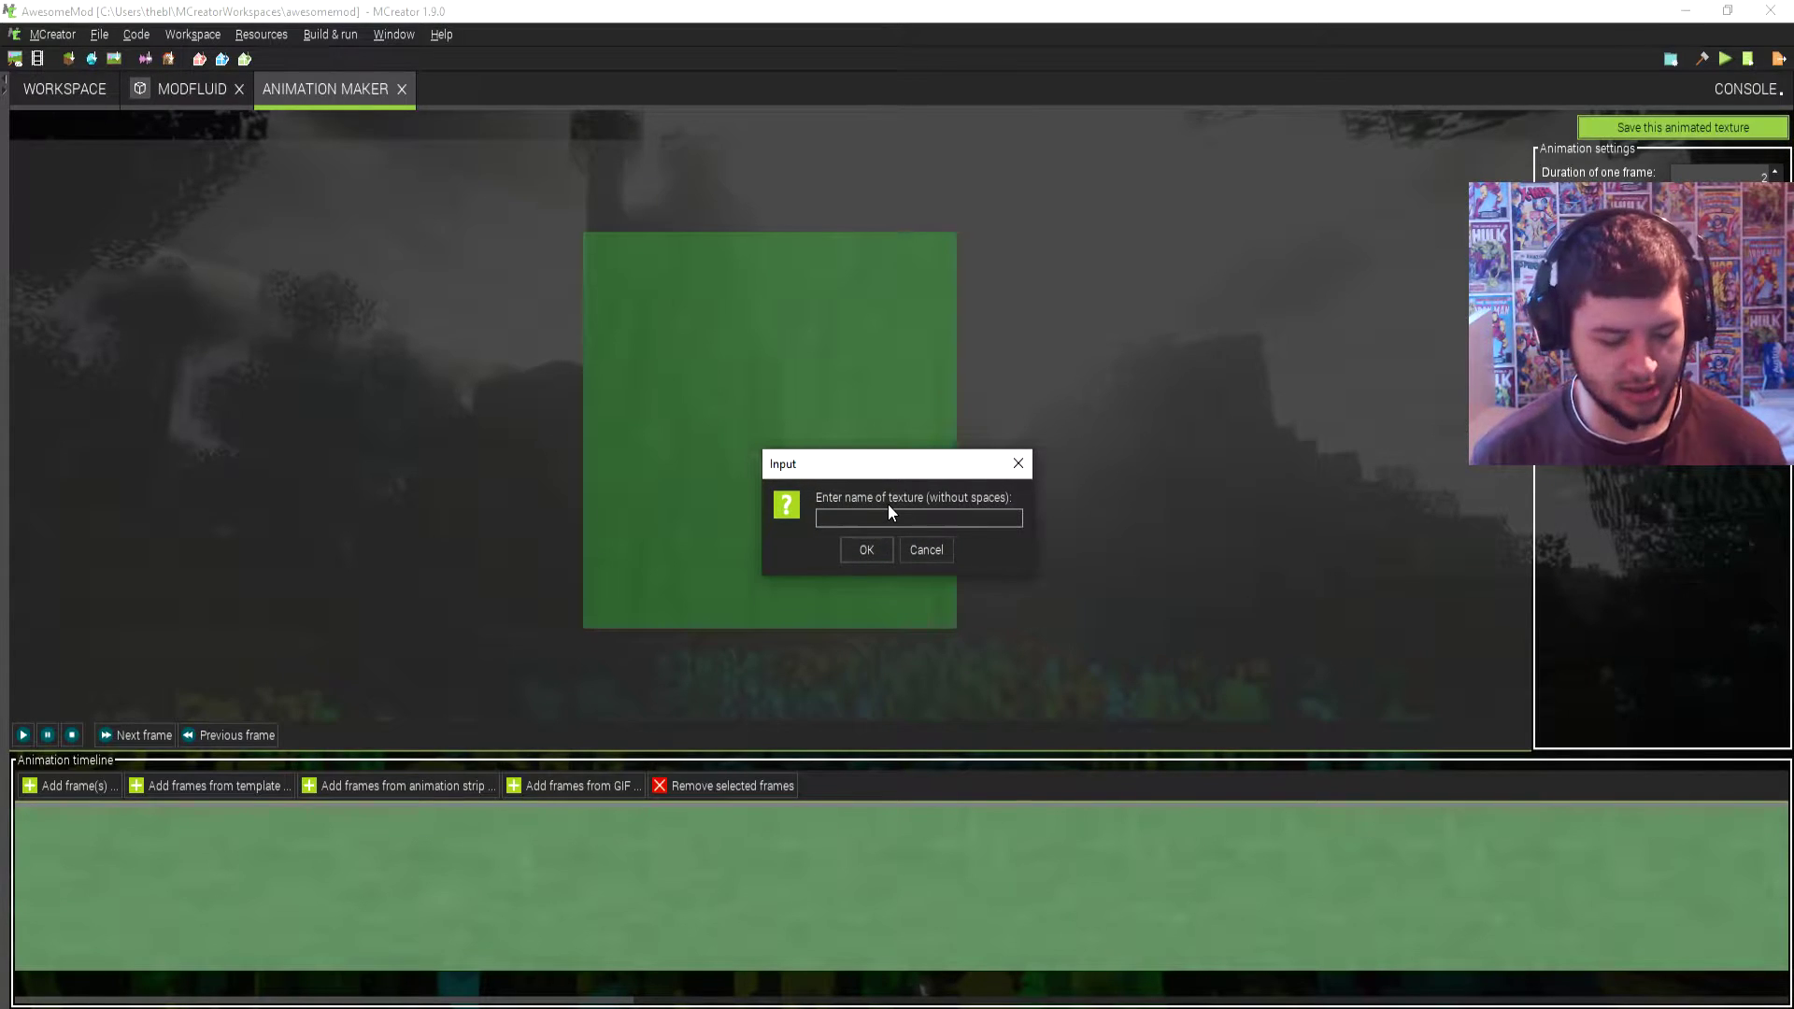
text(waterstil)
key(Return)
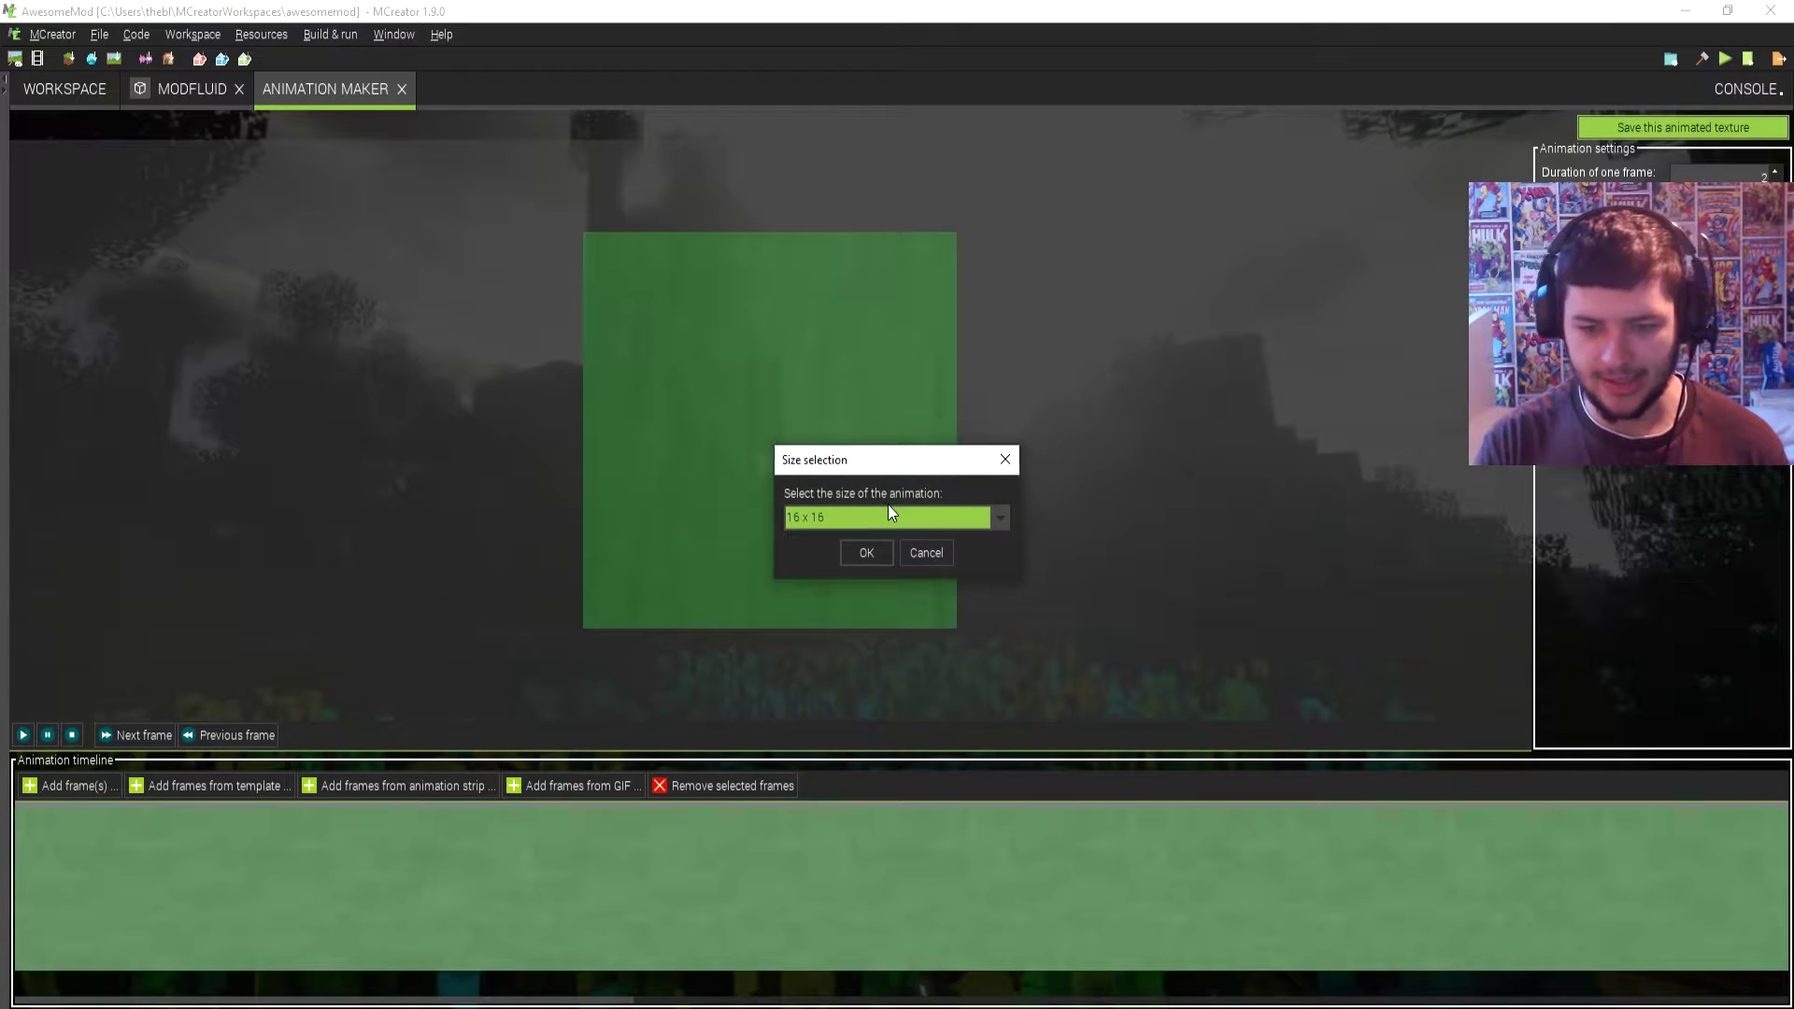
click(861, 550)
Set ModFluid's still and flowing textures to the two green textures.
click(191, 89)
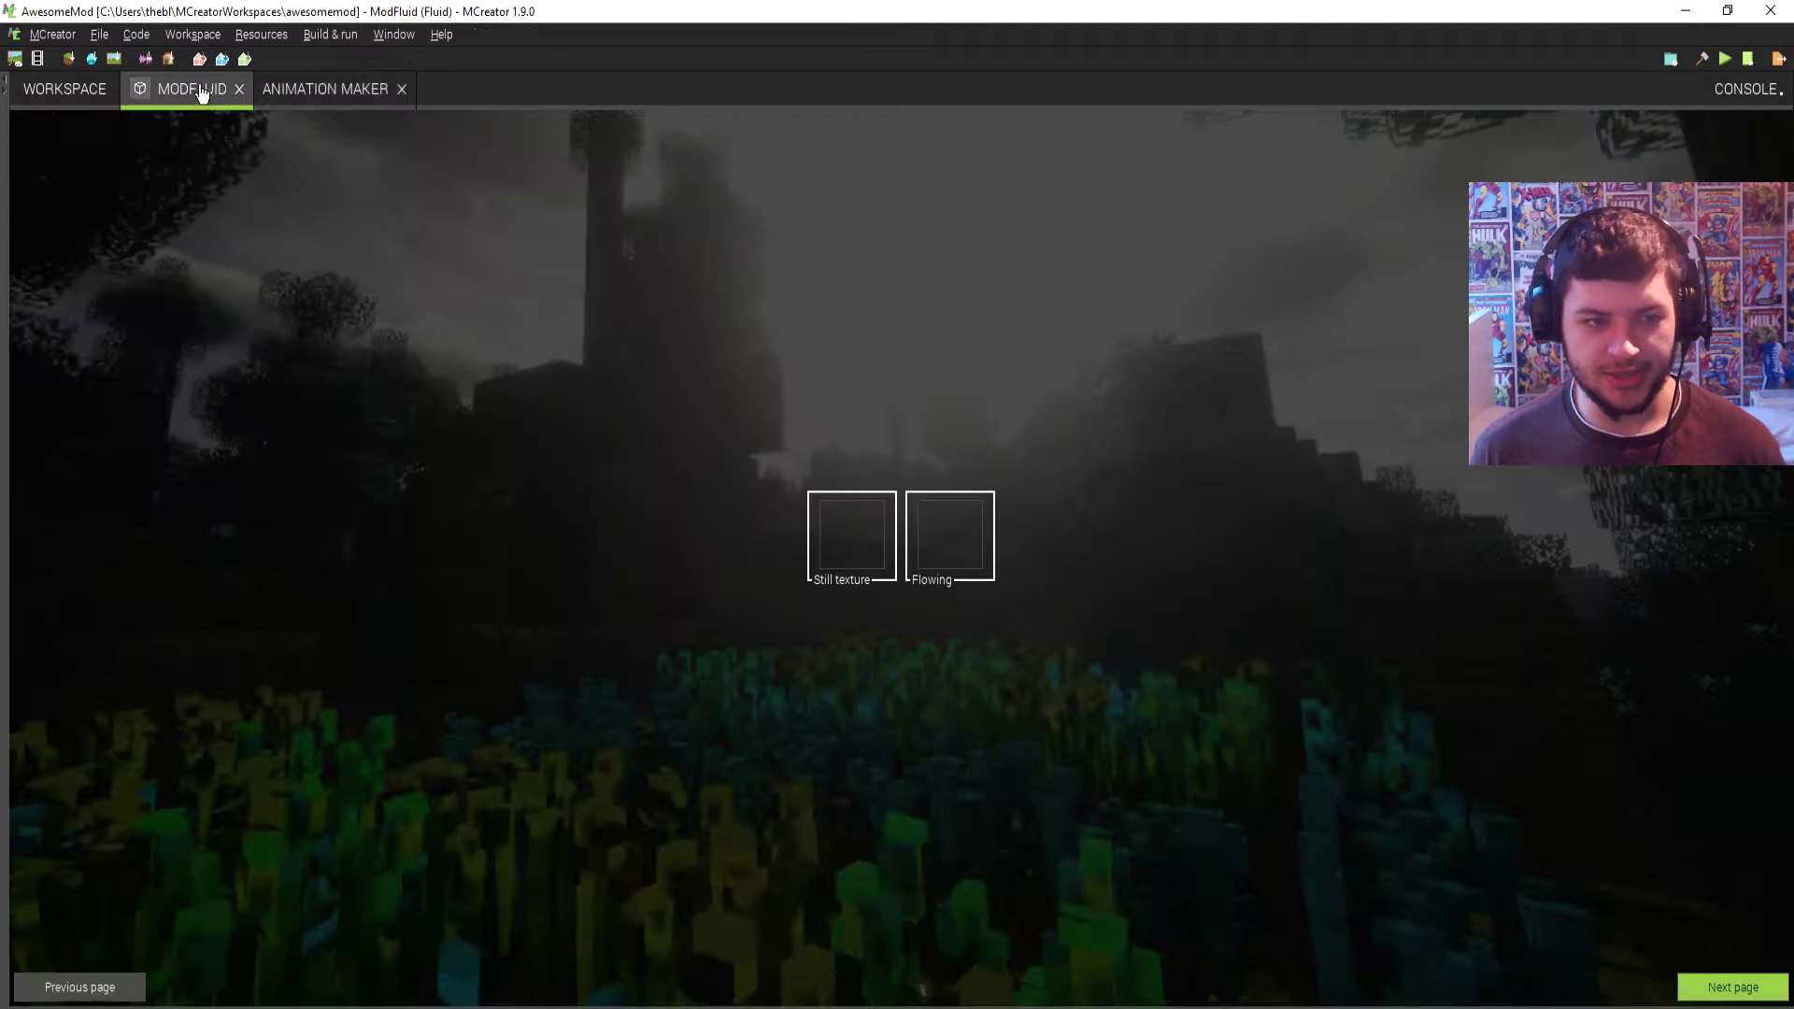
click(847, 545)
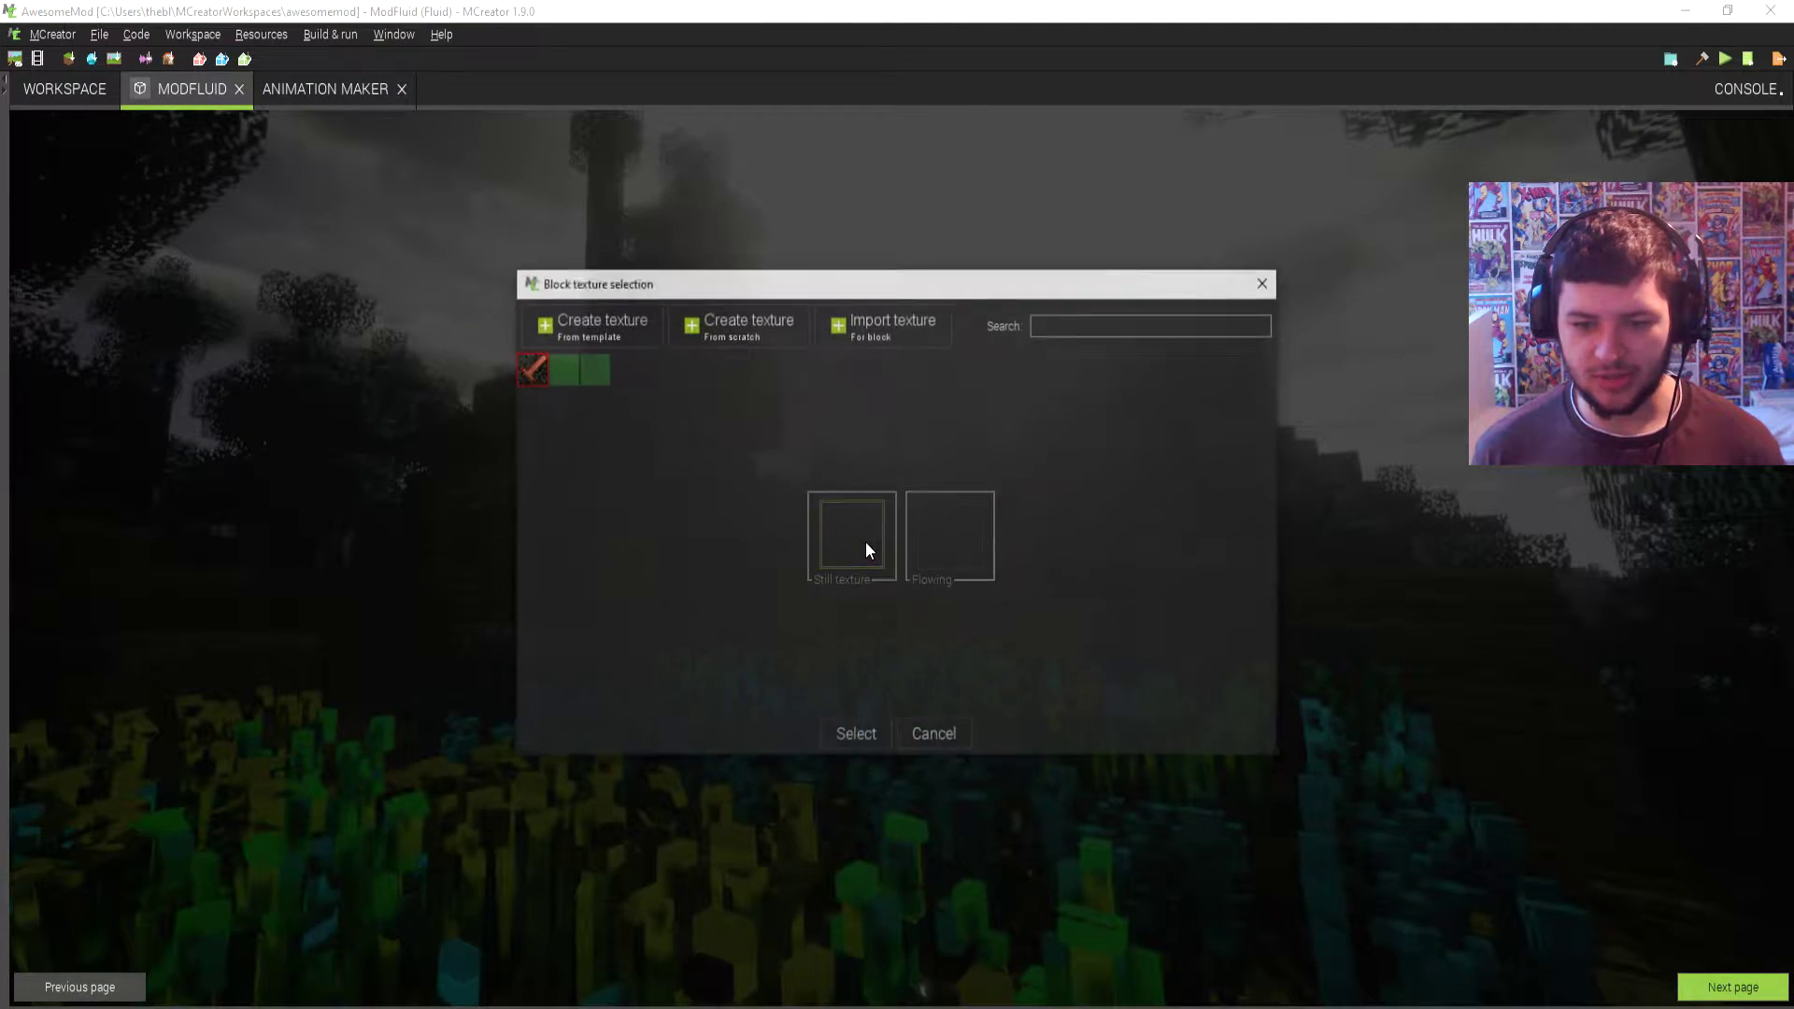
double_click(587, 371)
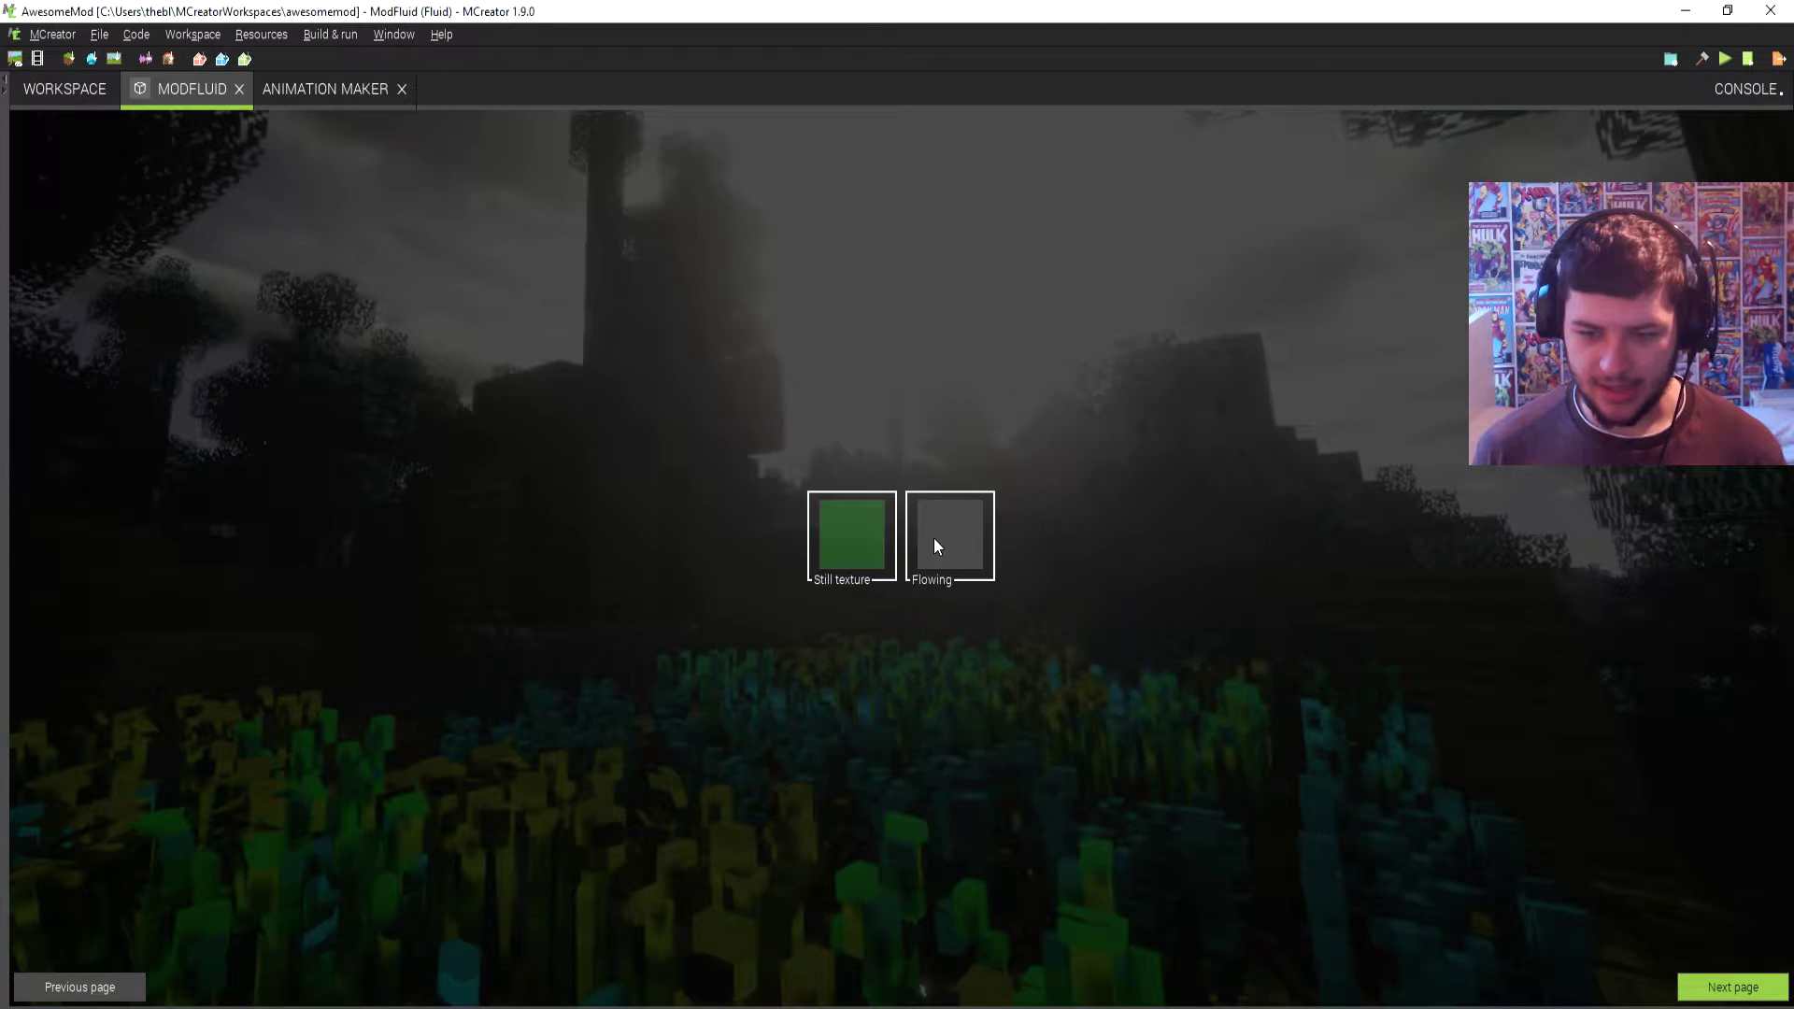
click(934, 537)
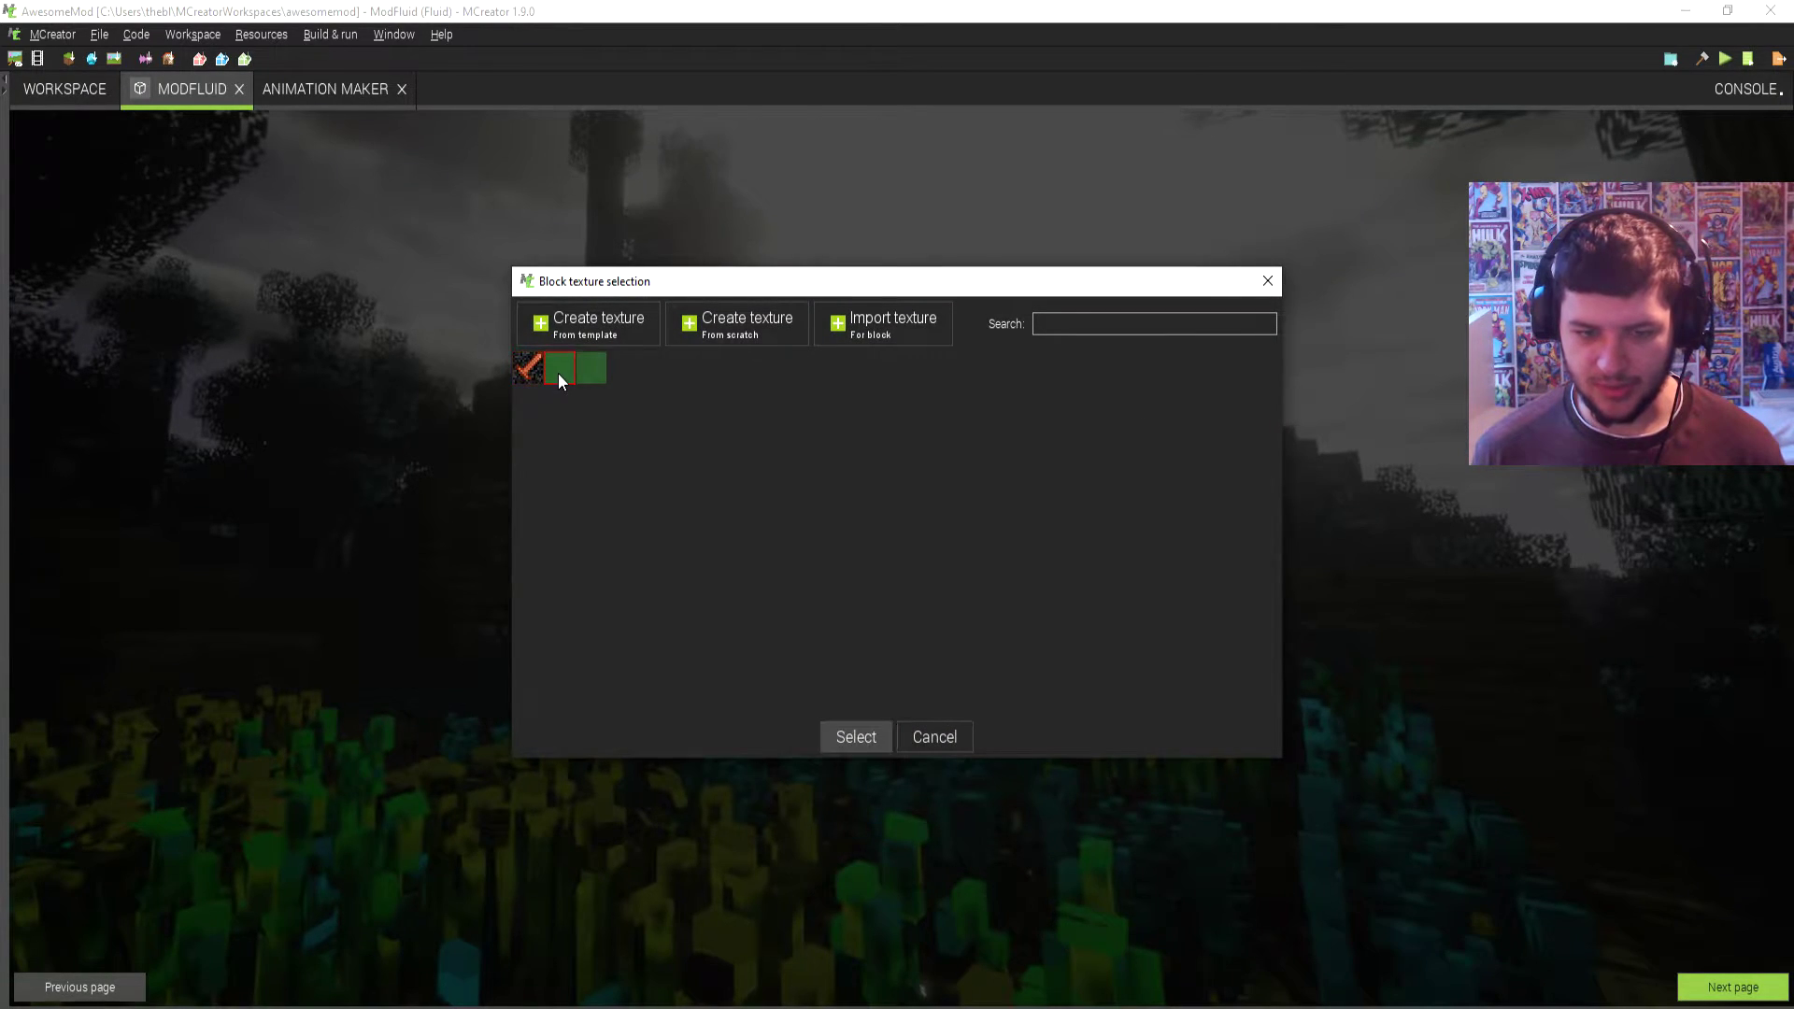
double_click(558, 373)
click(1707, 988)
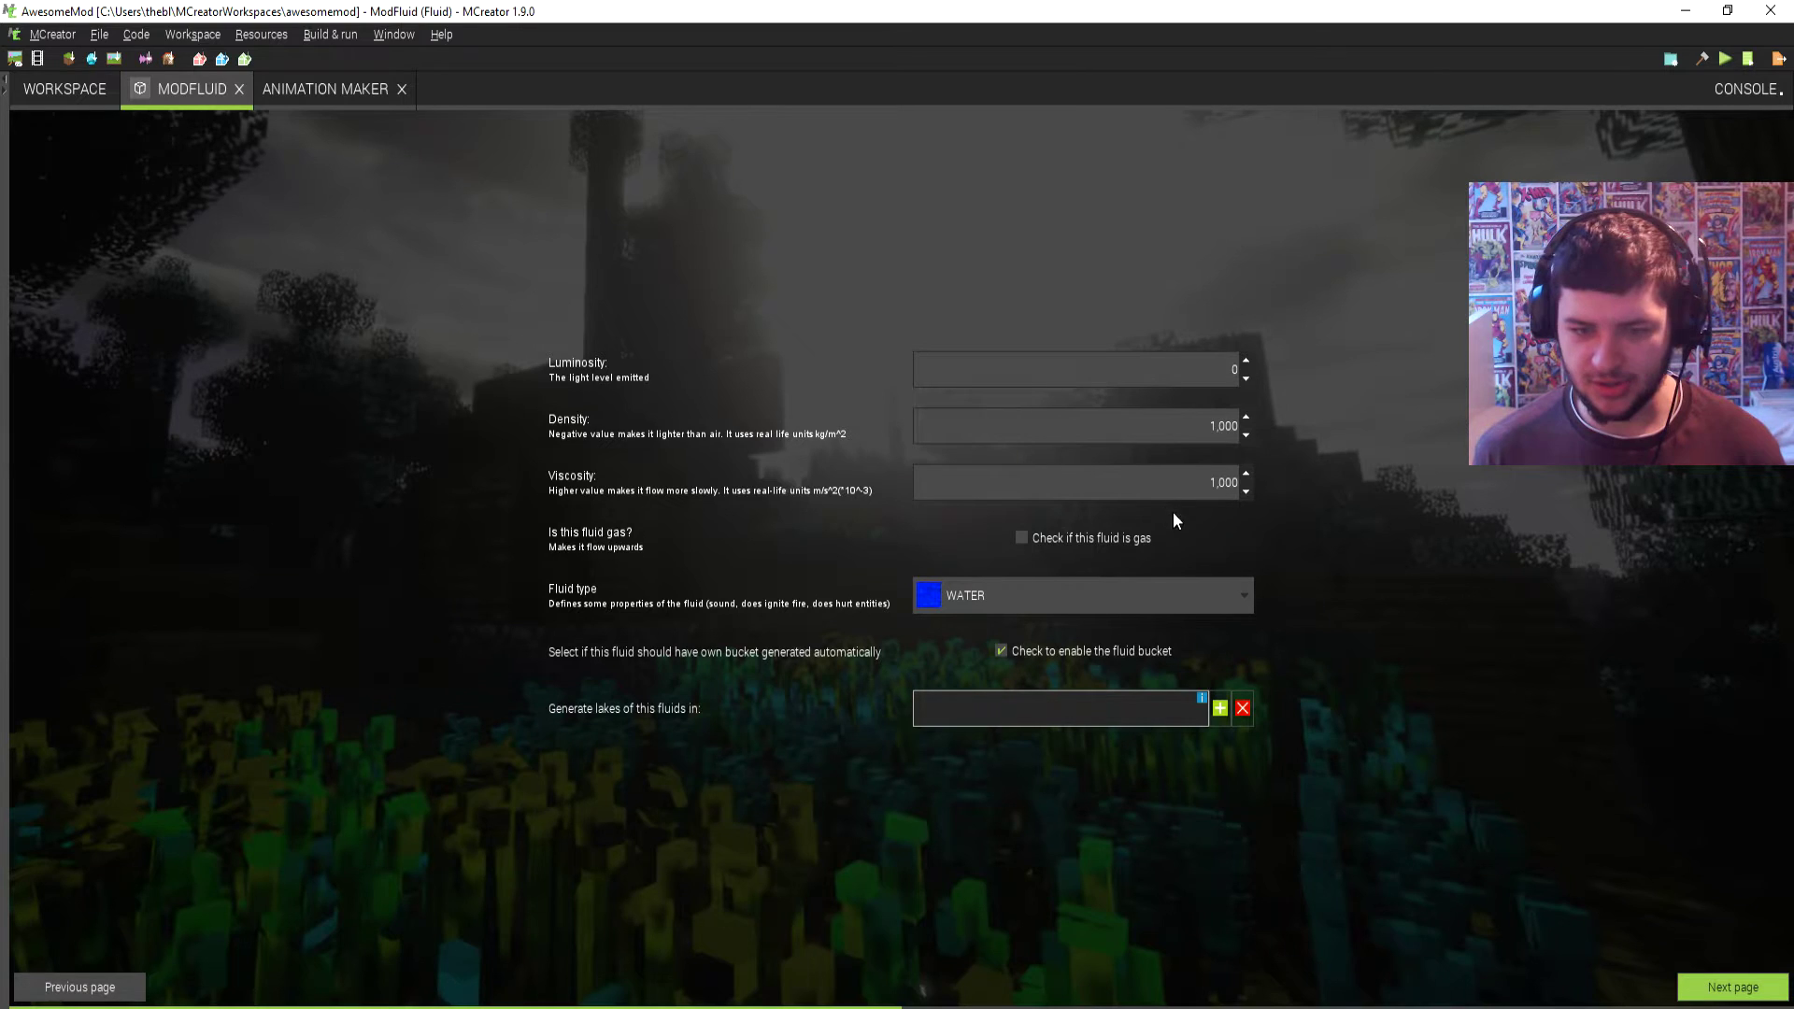
text(10)
text(2,000)
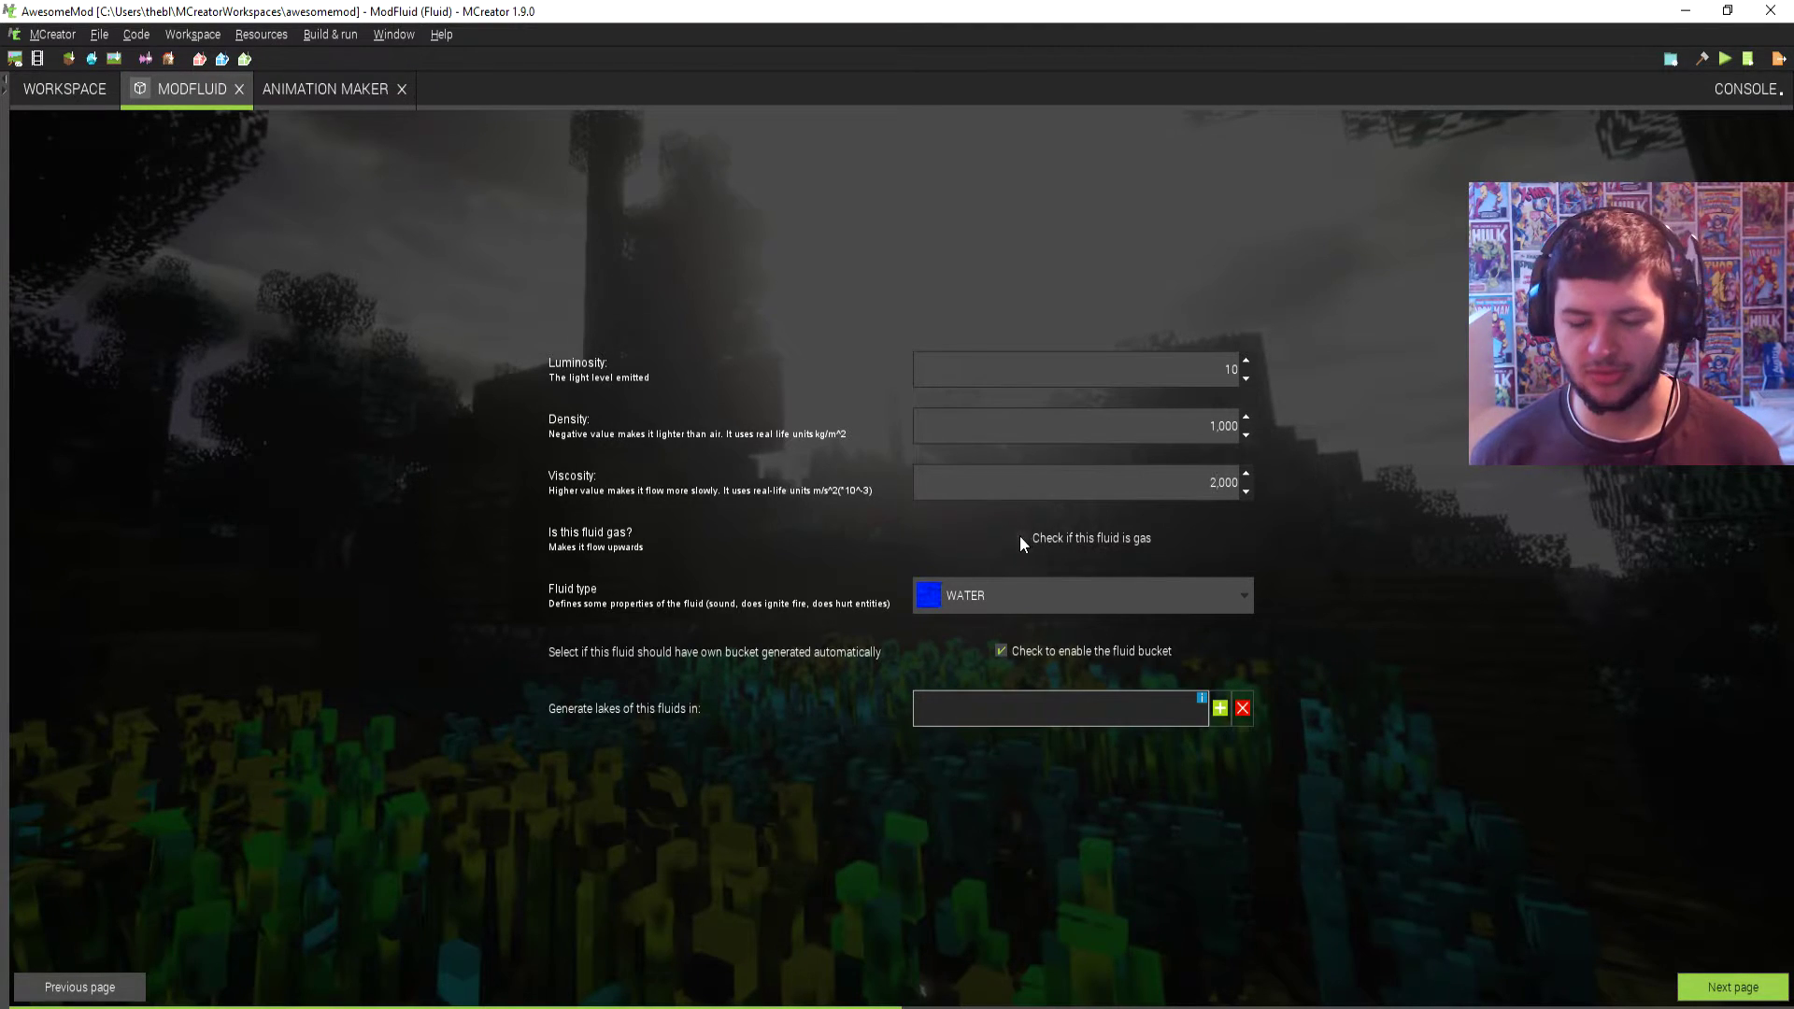
Keep the fluid type as WATER and make lakes generate in the Surface dimension.
click(983, 598)
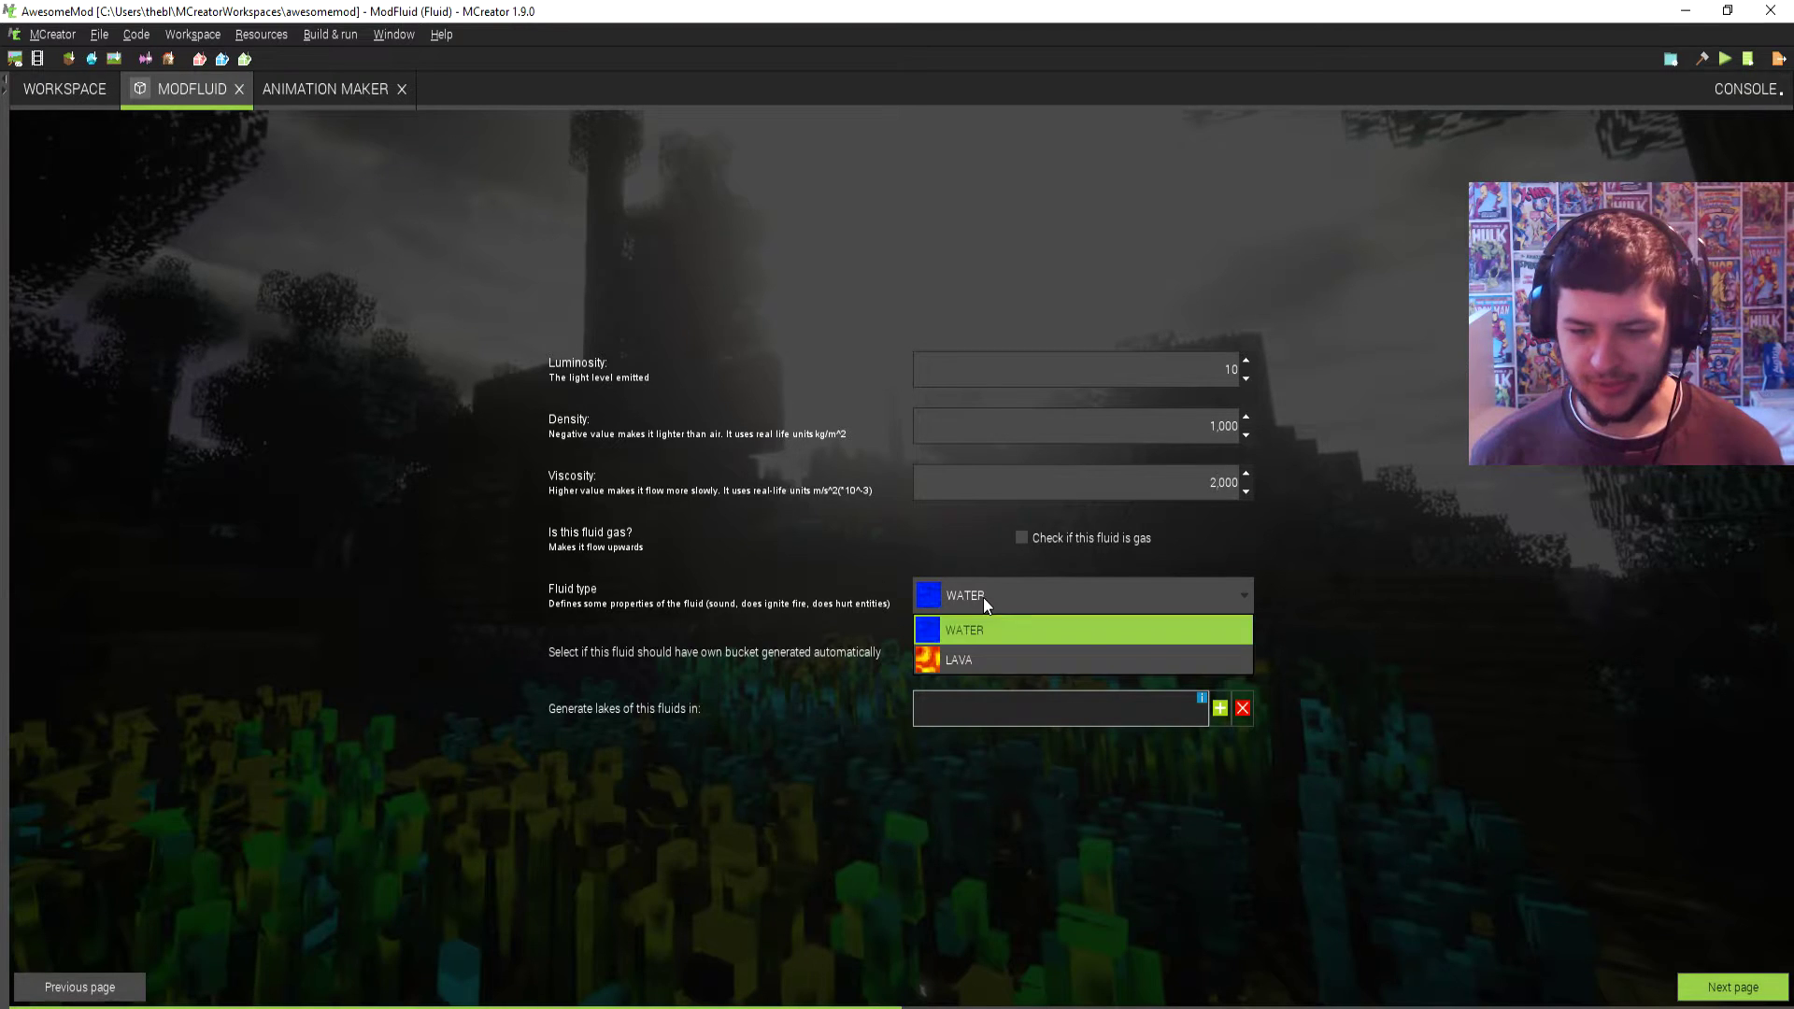
click(978, 627)
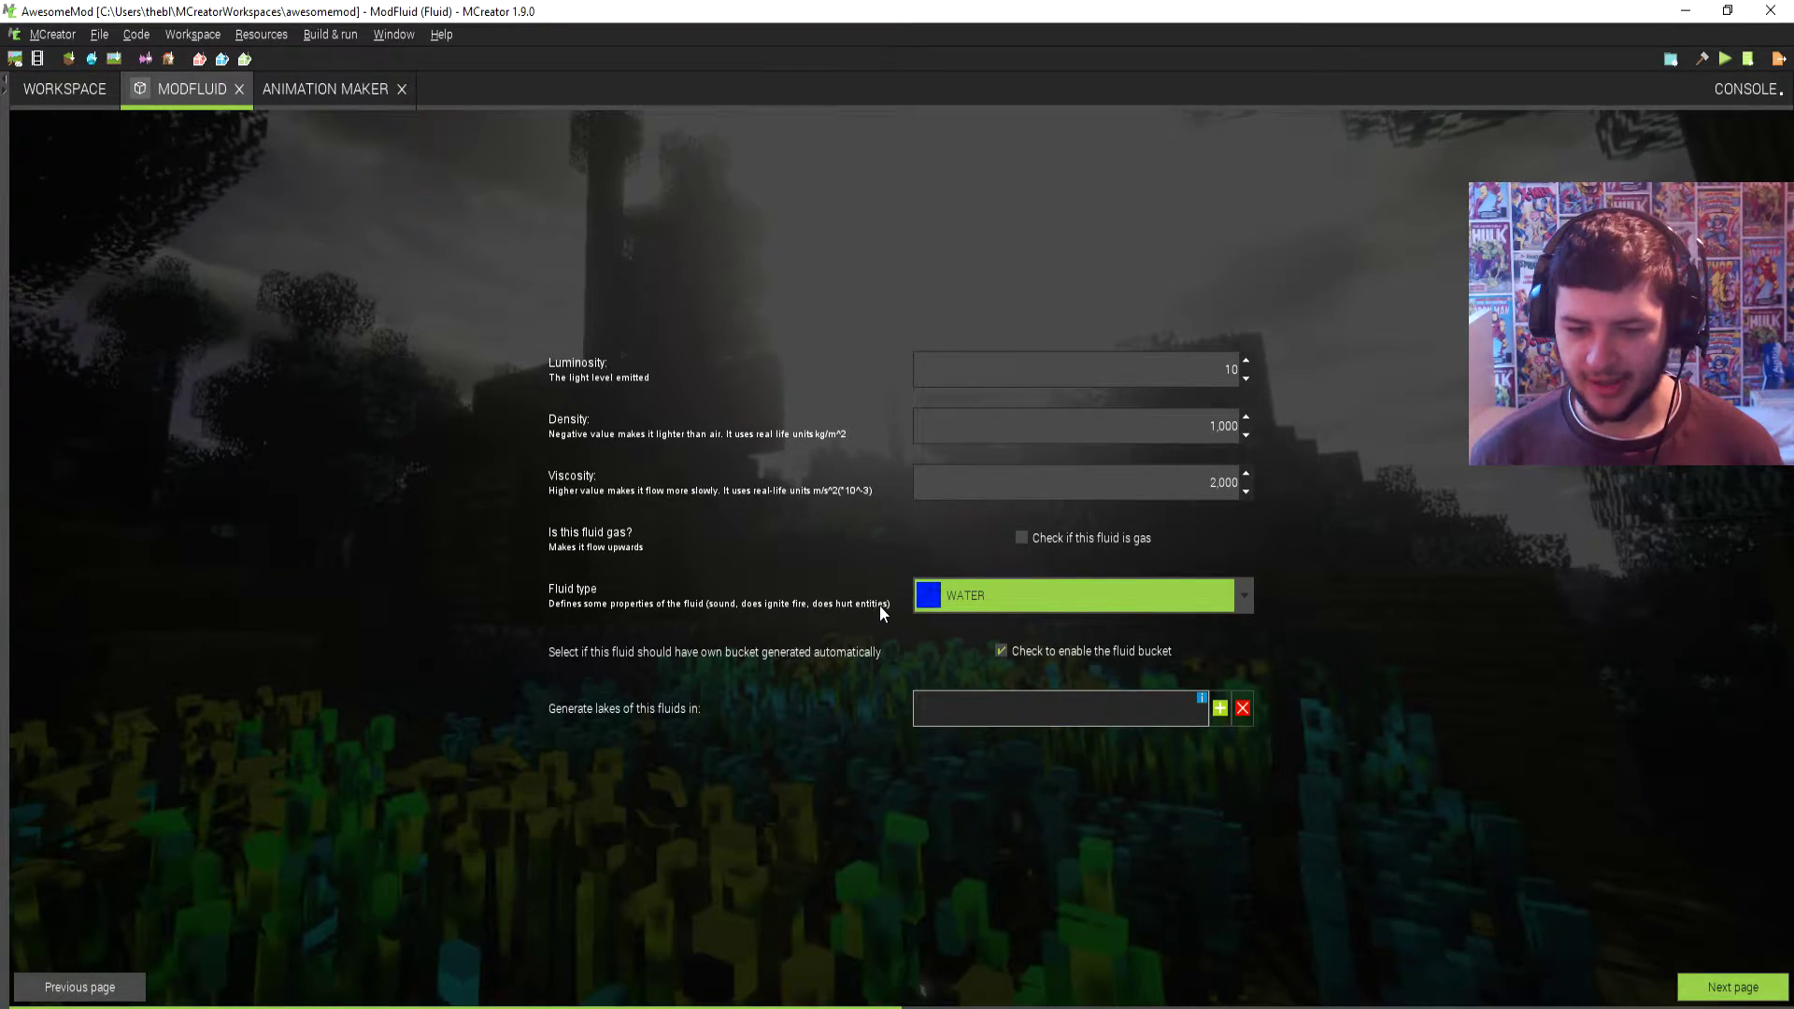
click(932, 606)
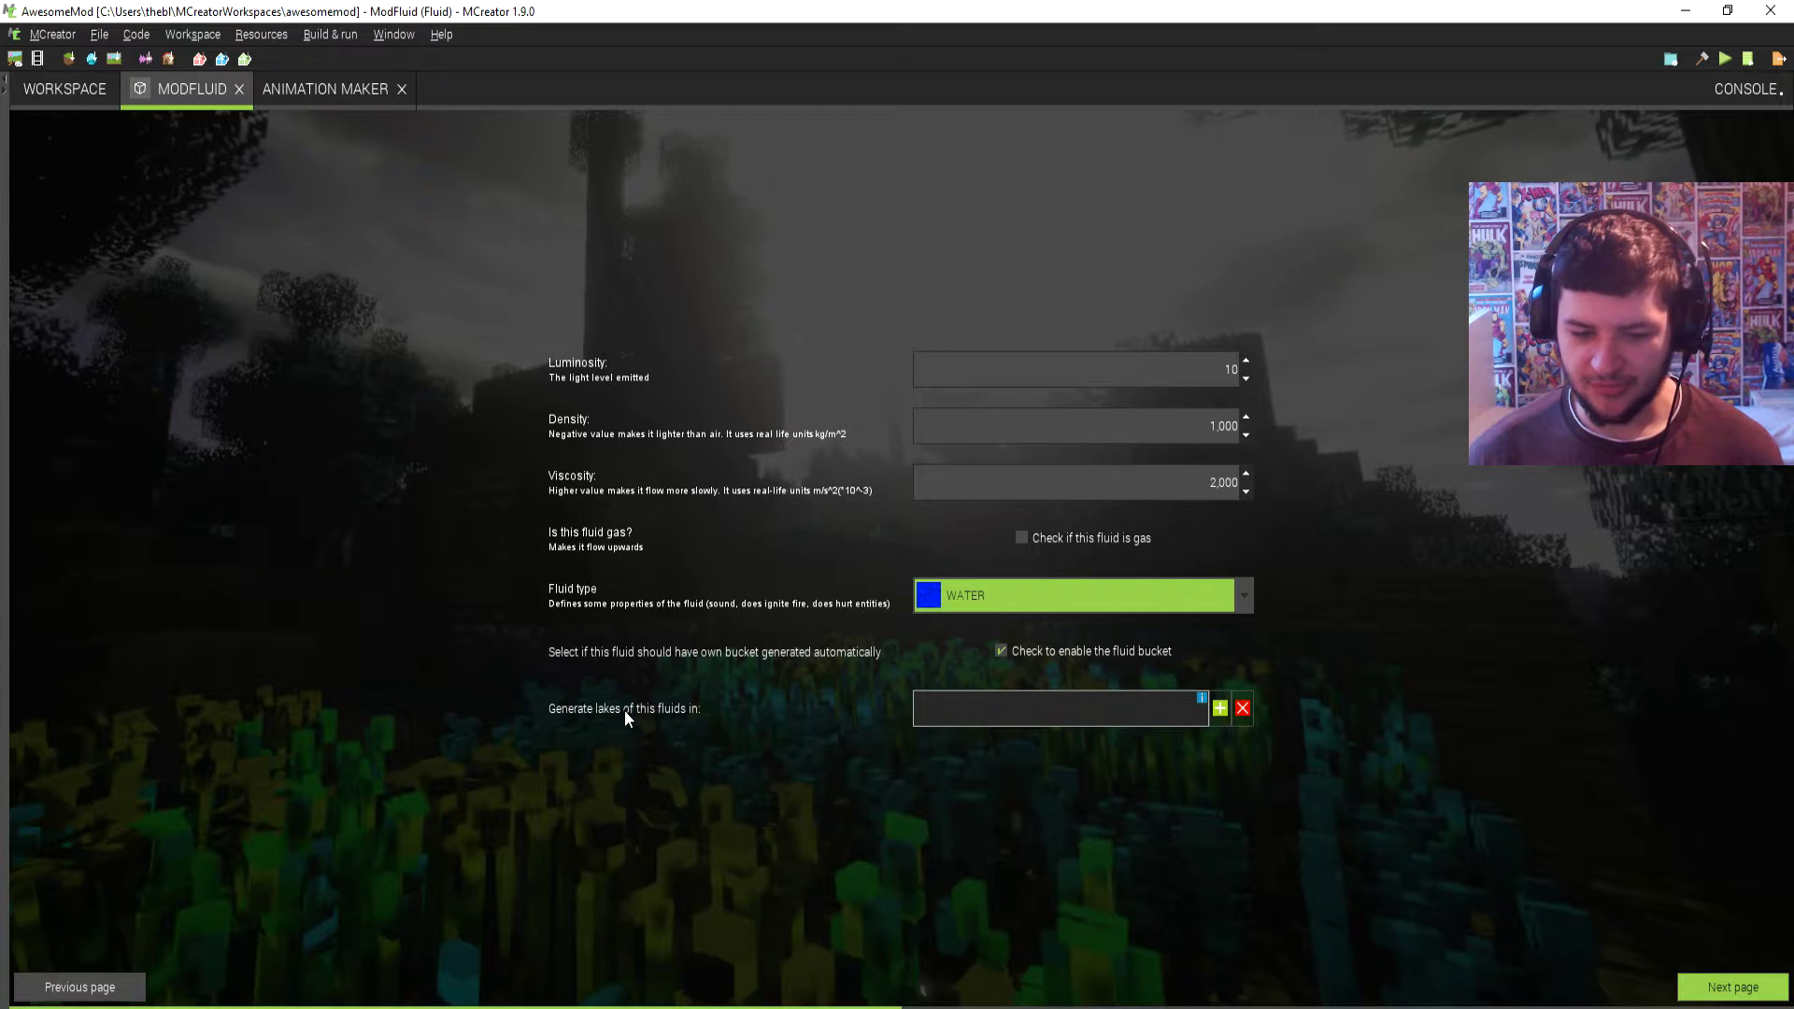
click(1221, 707)
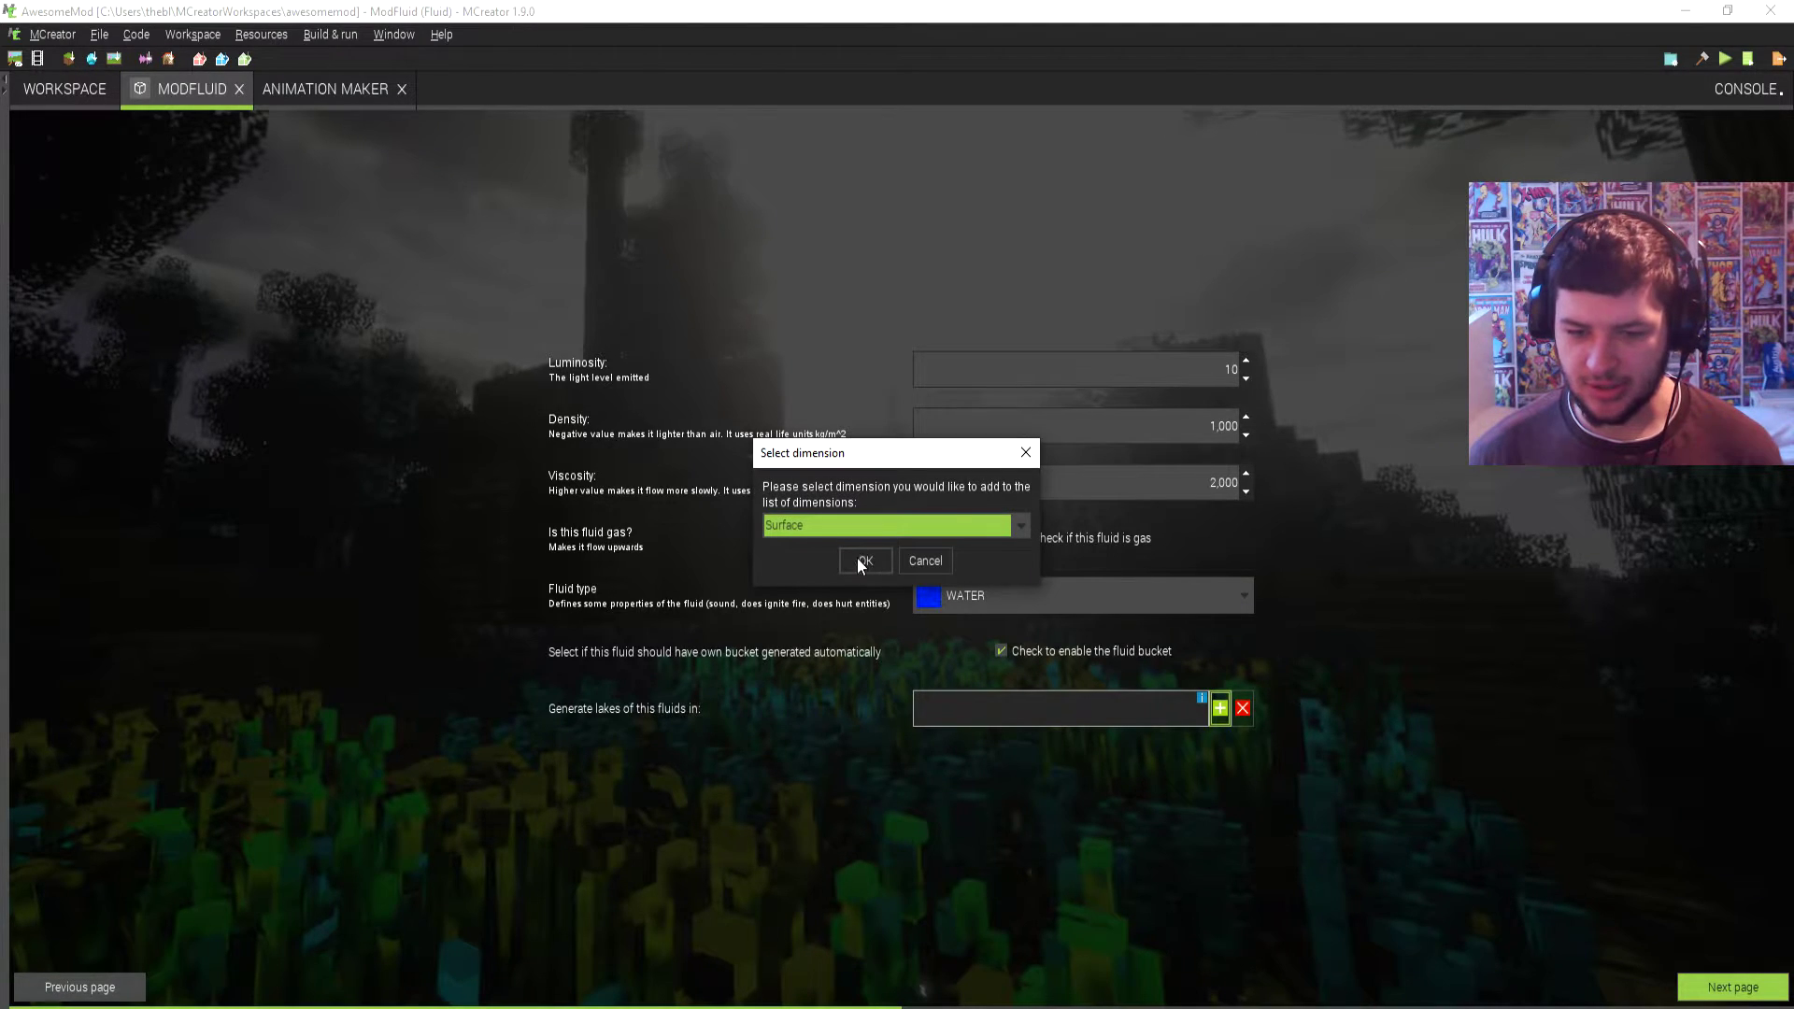
click(801, 529)
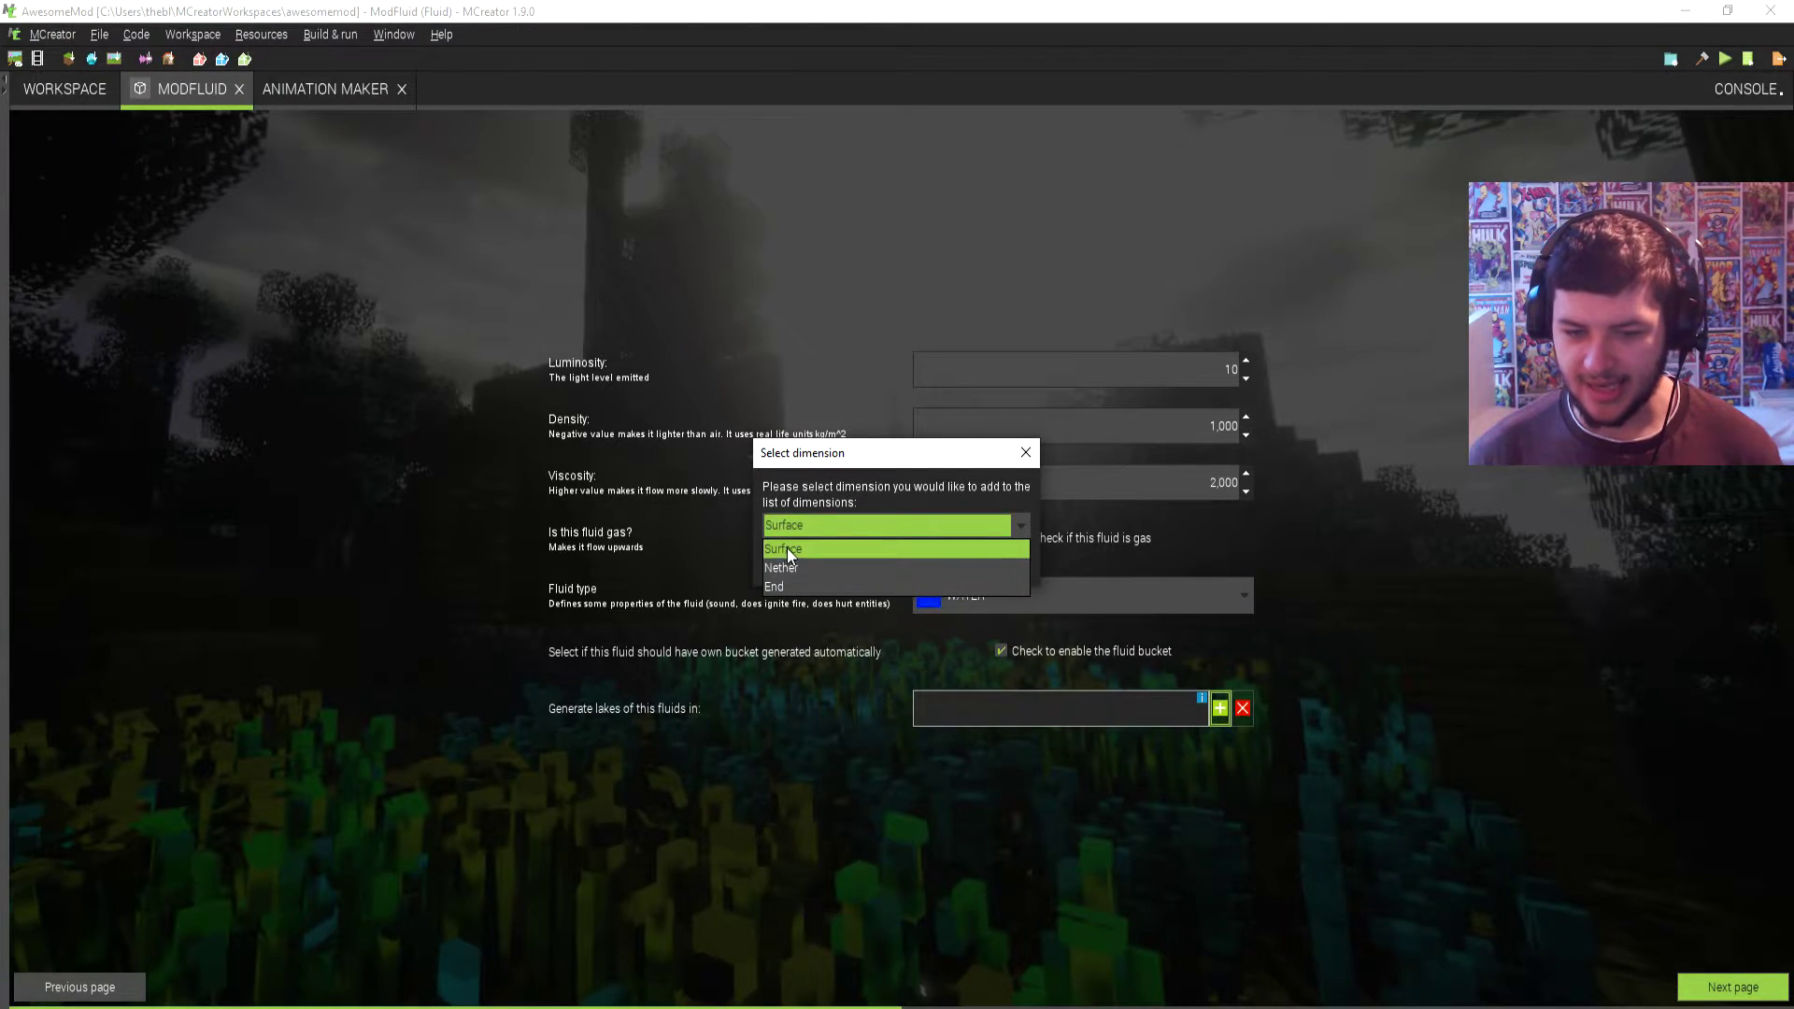
click(795, 547)
click(859, 559)
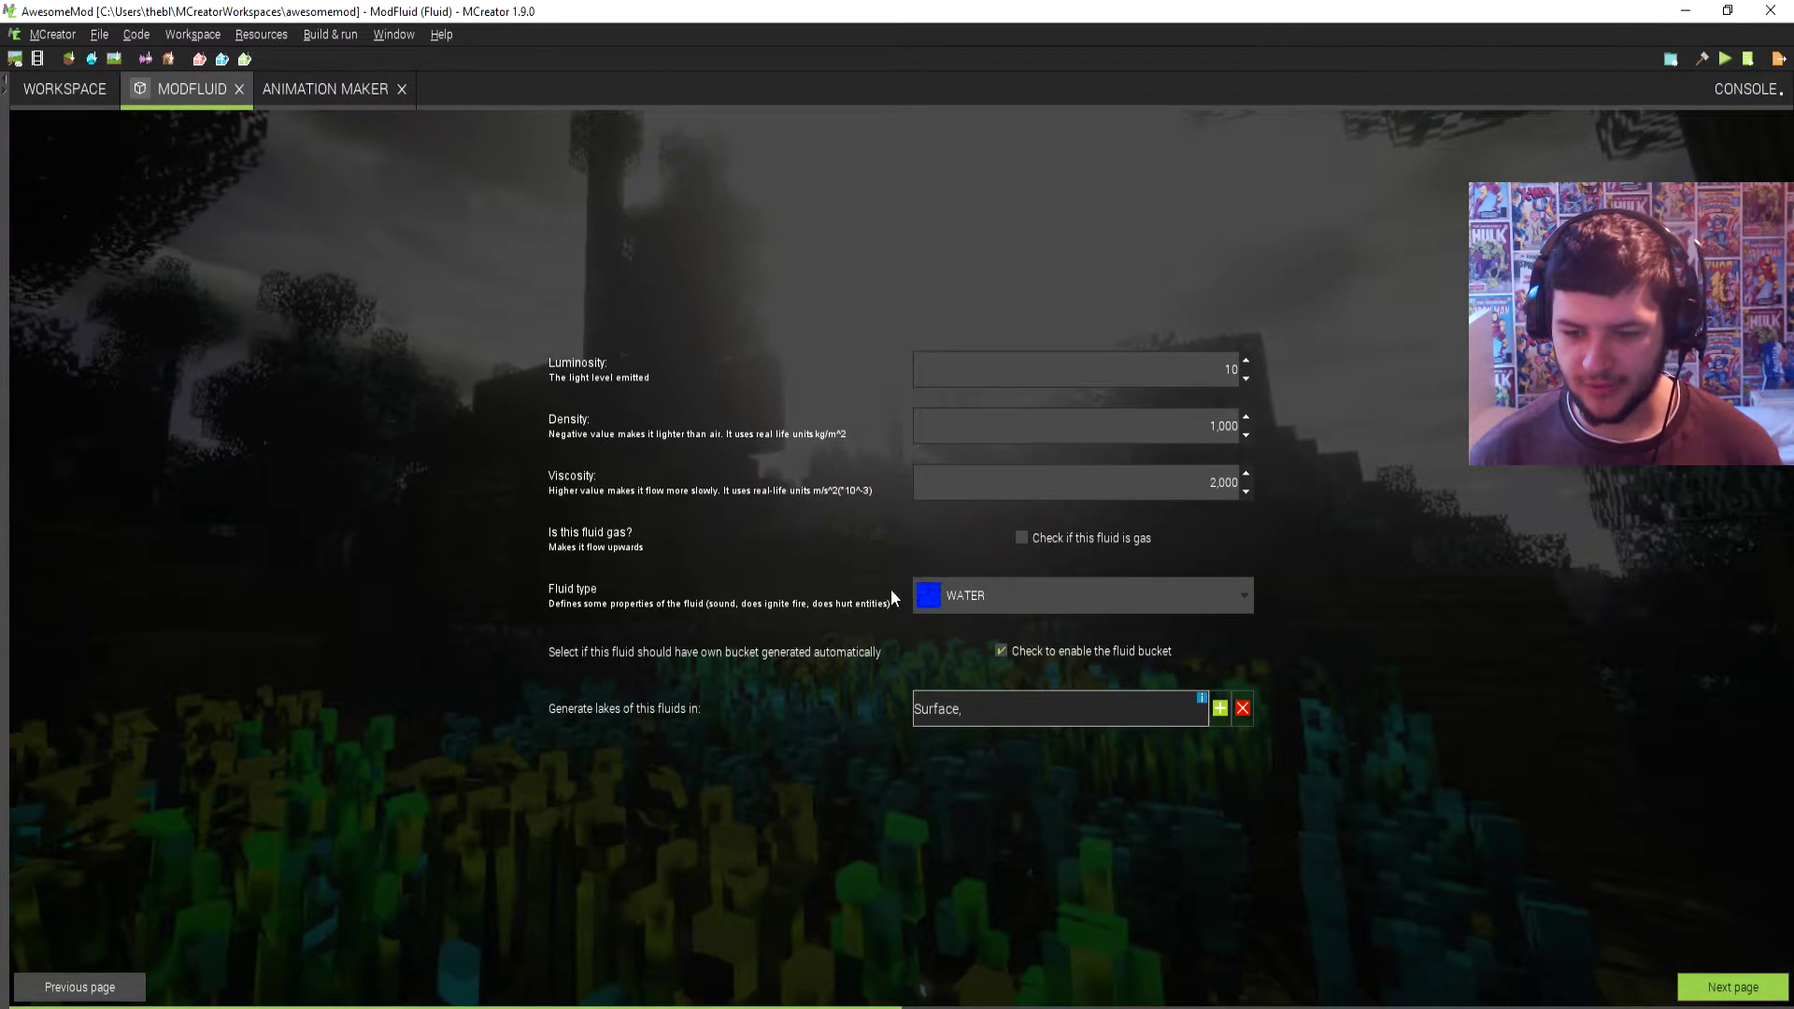
click(1733, 987)
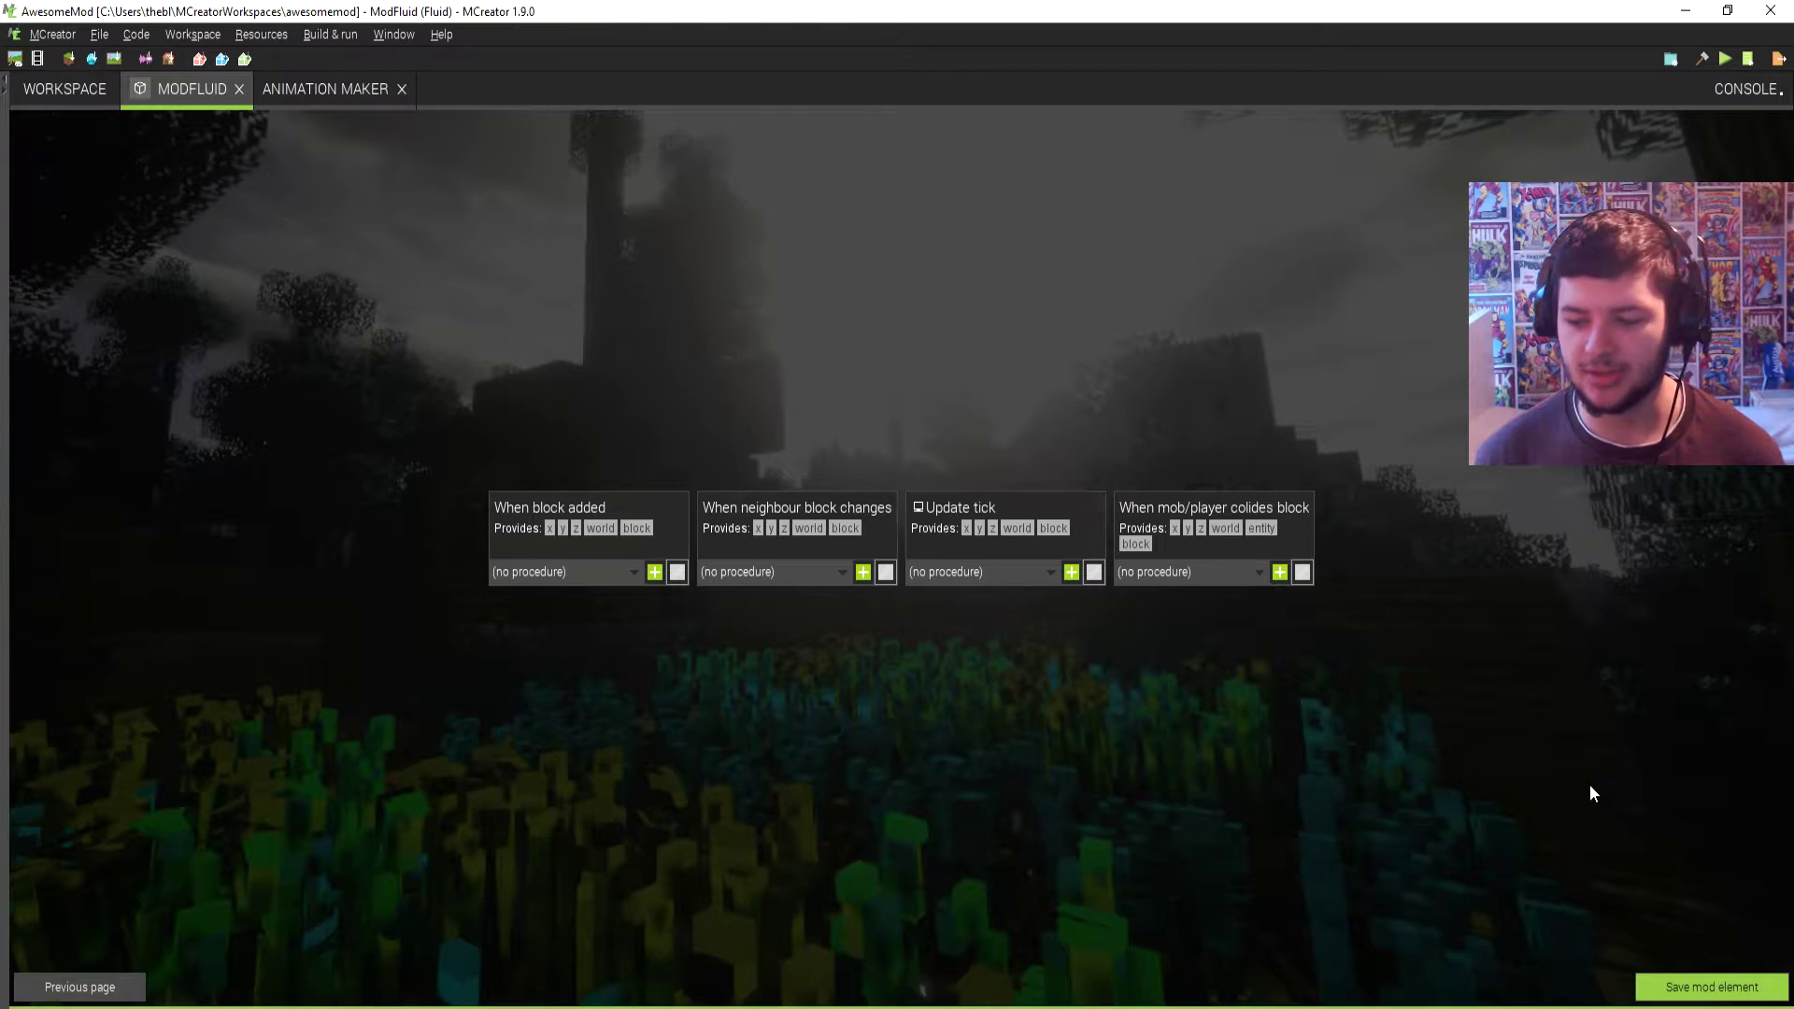
Save the ModFluid element and return to the Mod elements list.
click(1712, 987)
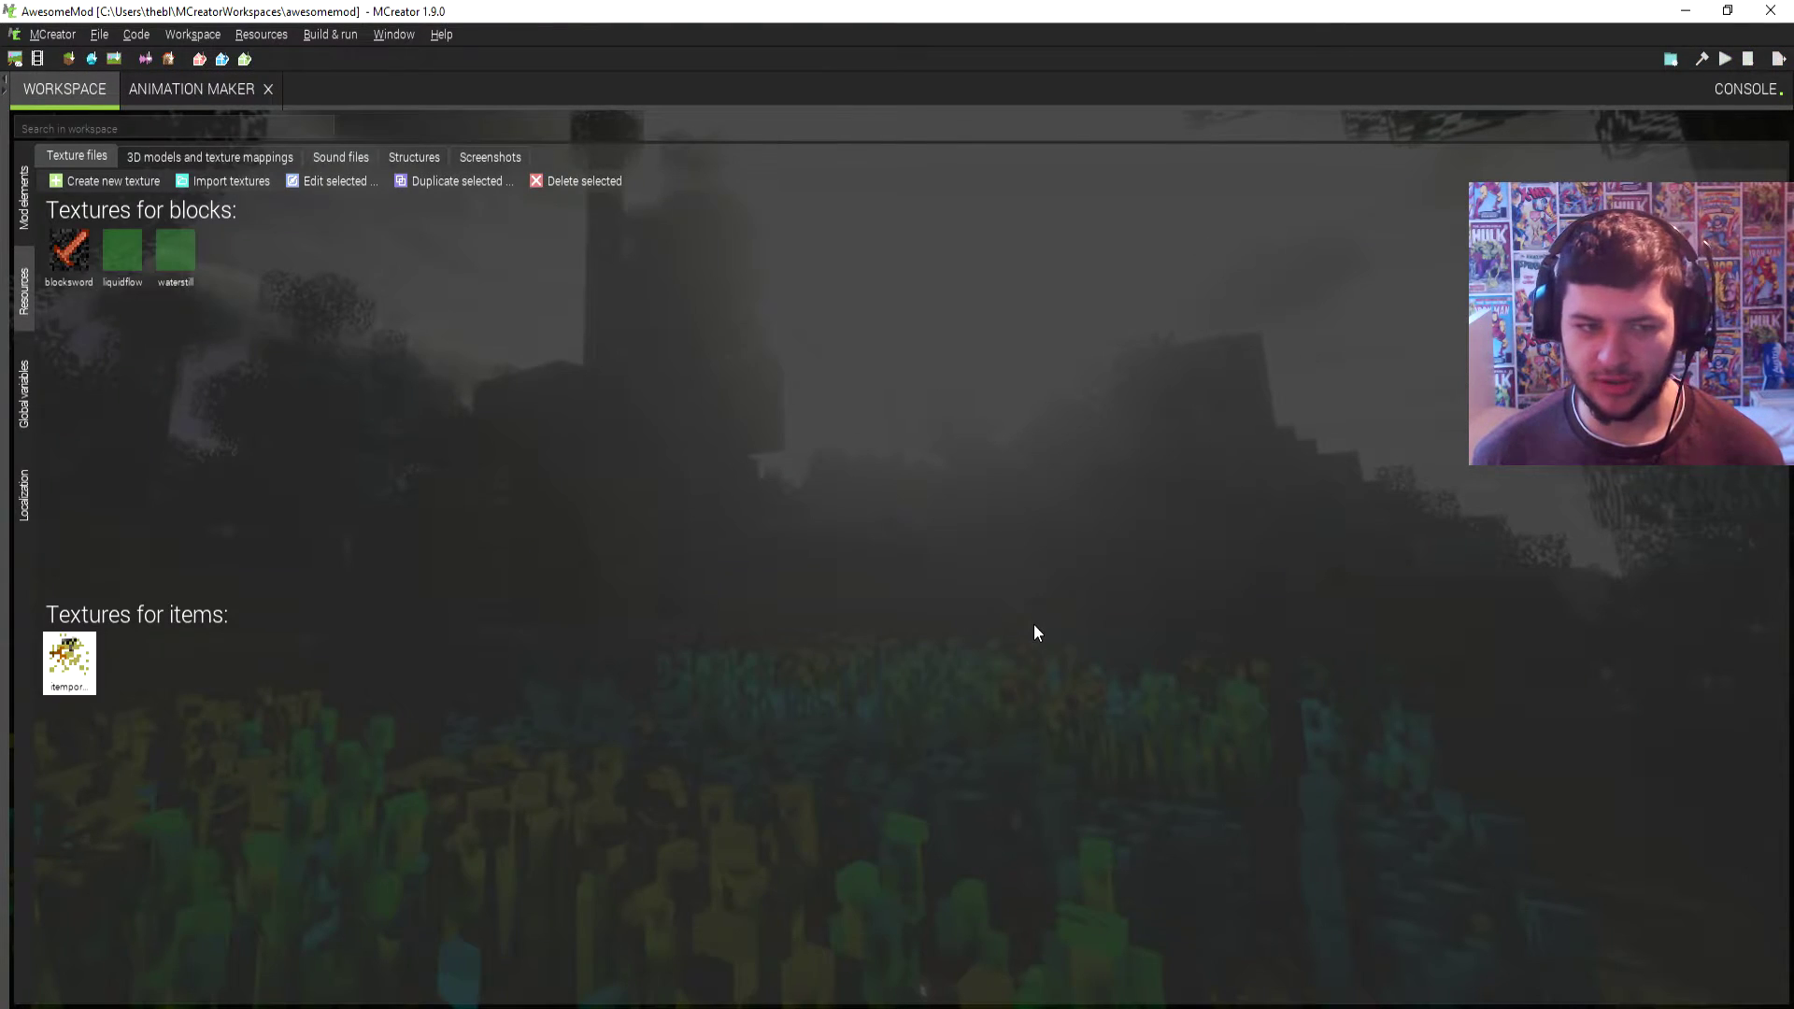
click(21, 196)
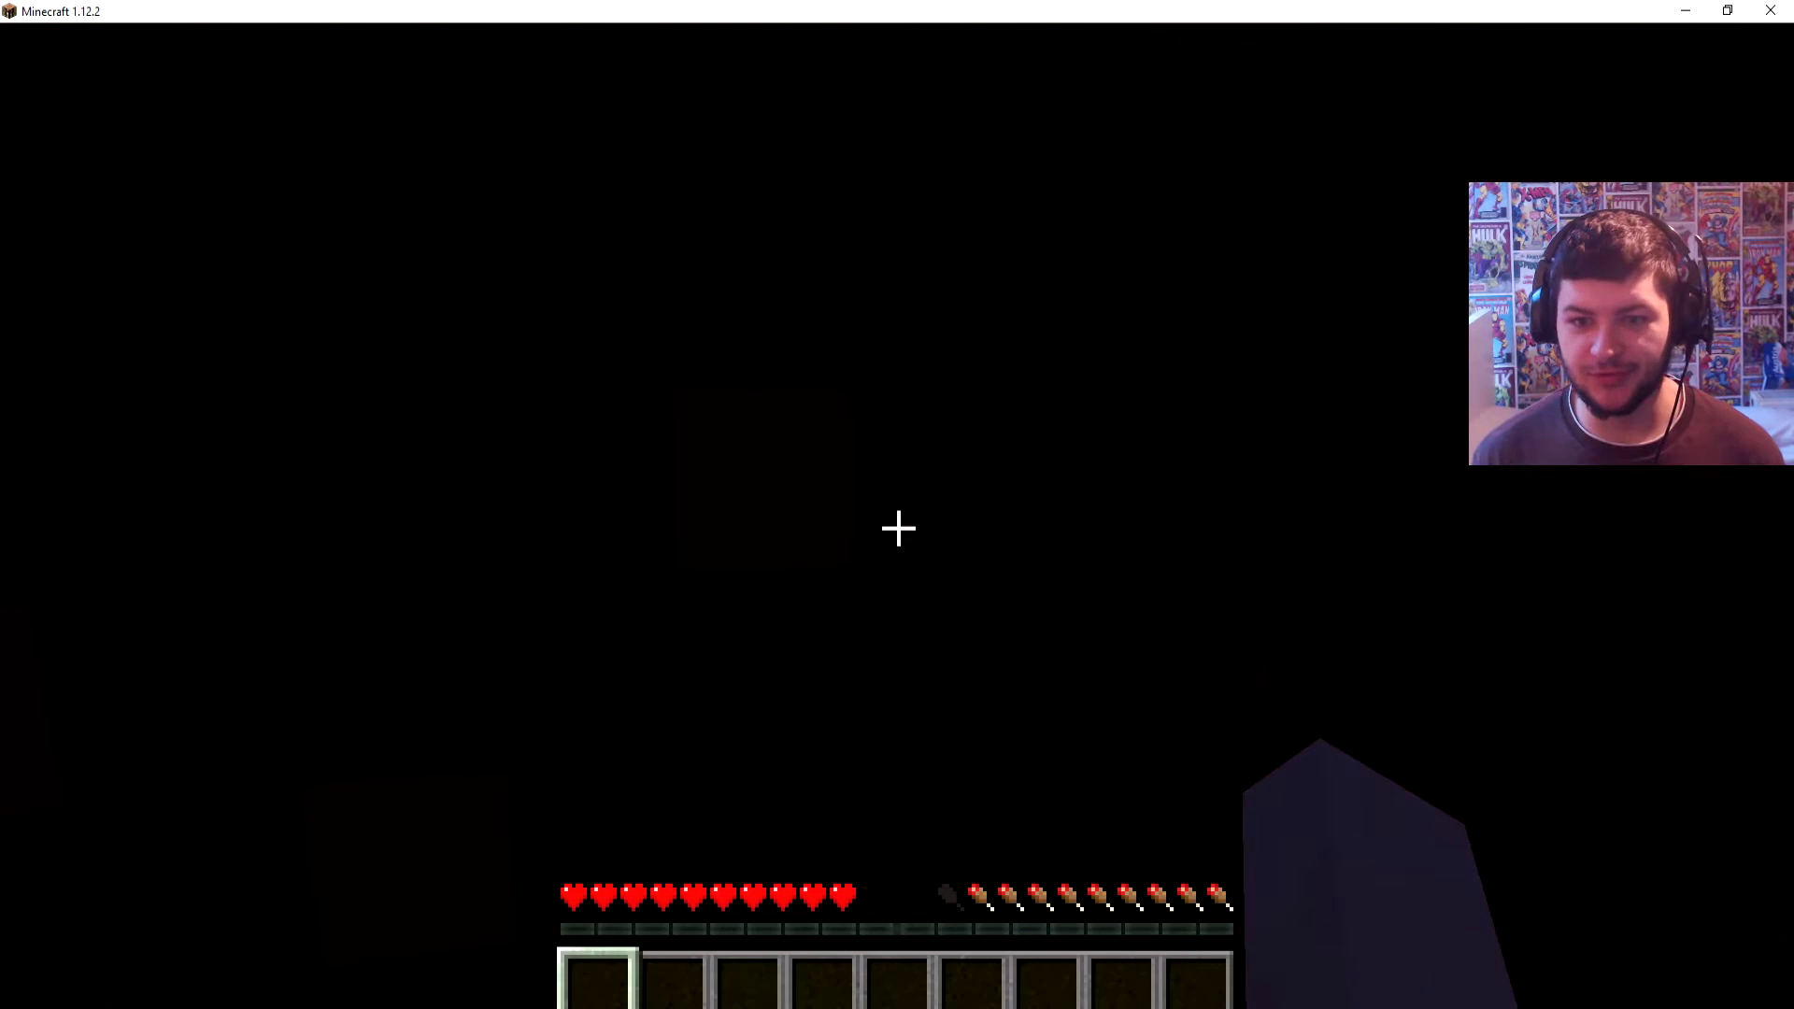
Save and quit to the title screen, then create a new Creative singleplayer world.
key(Escape)
click(796, 747)
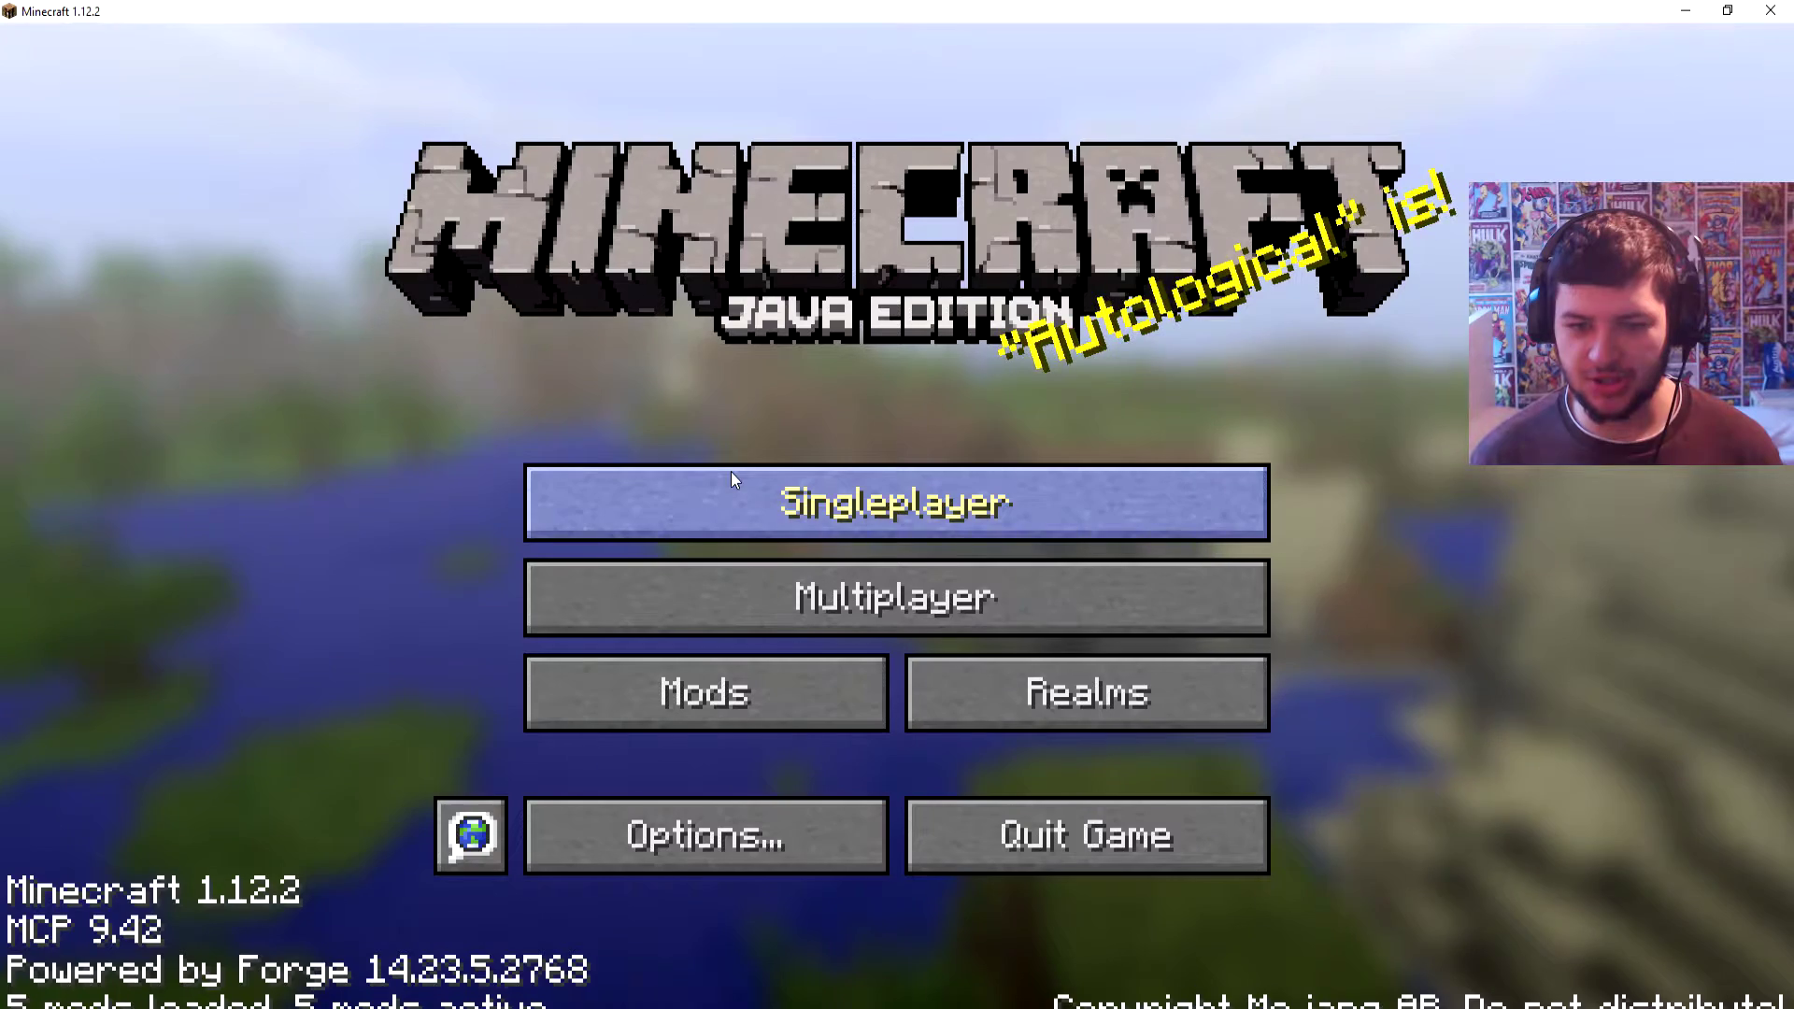
click(730, 476)
click(1047, 873)
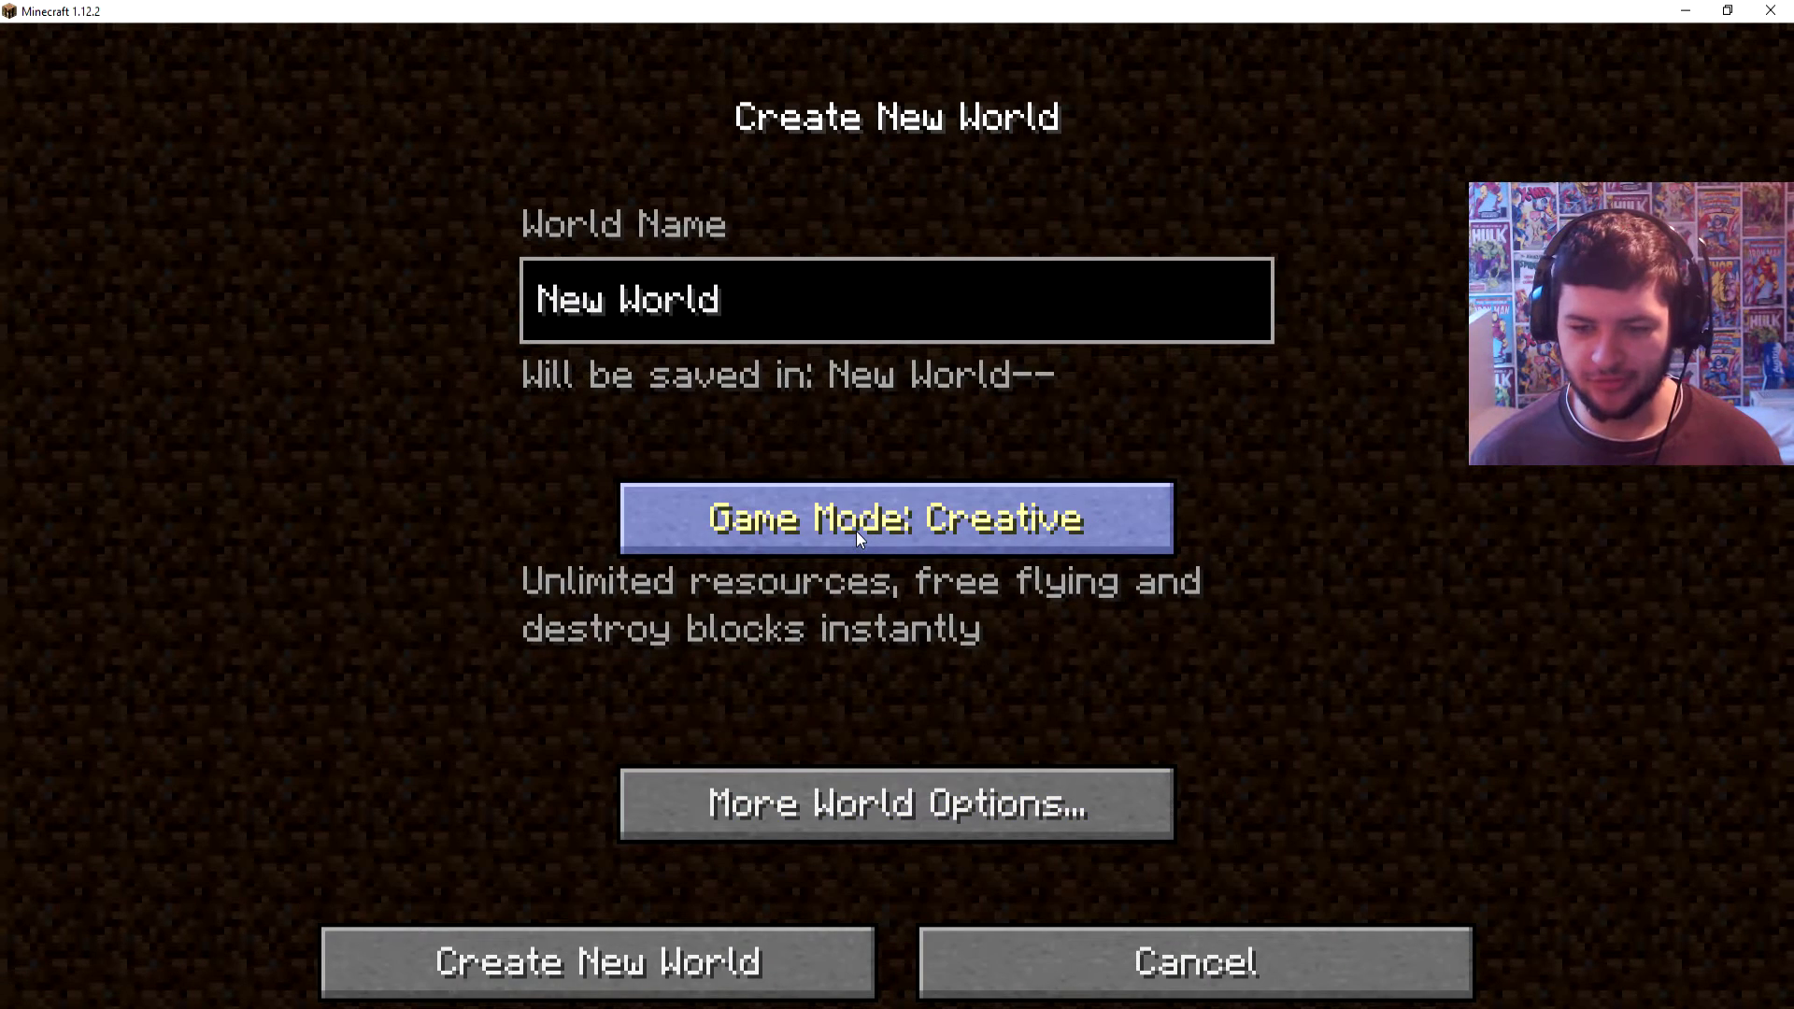
click(659, 966)
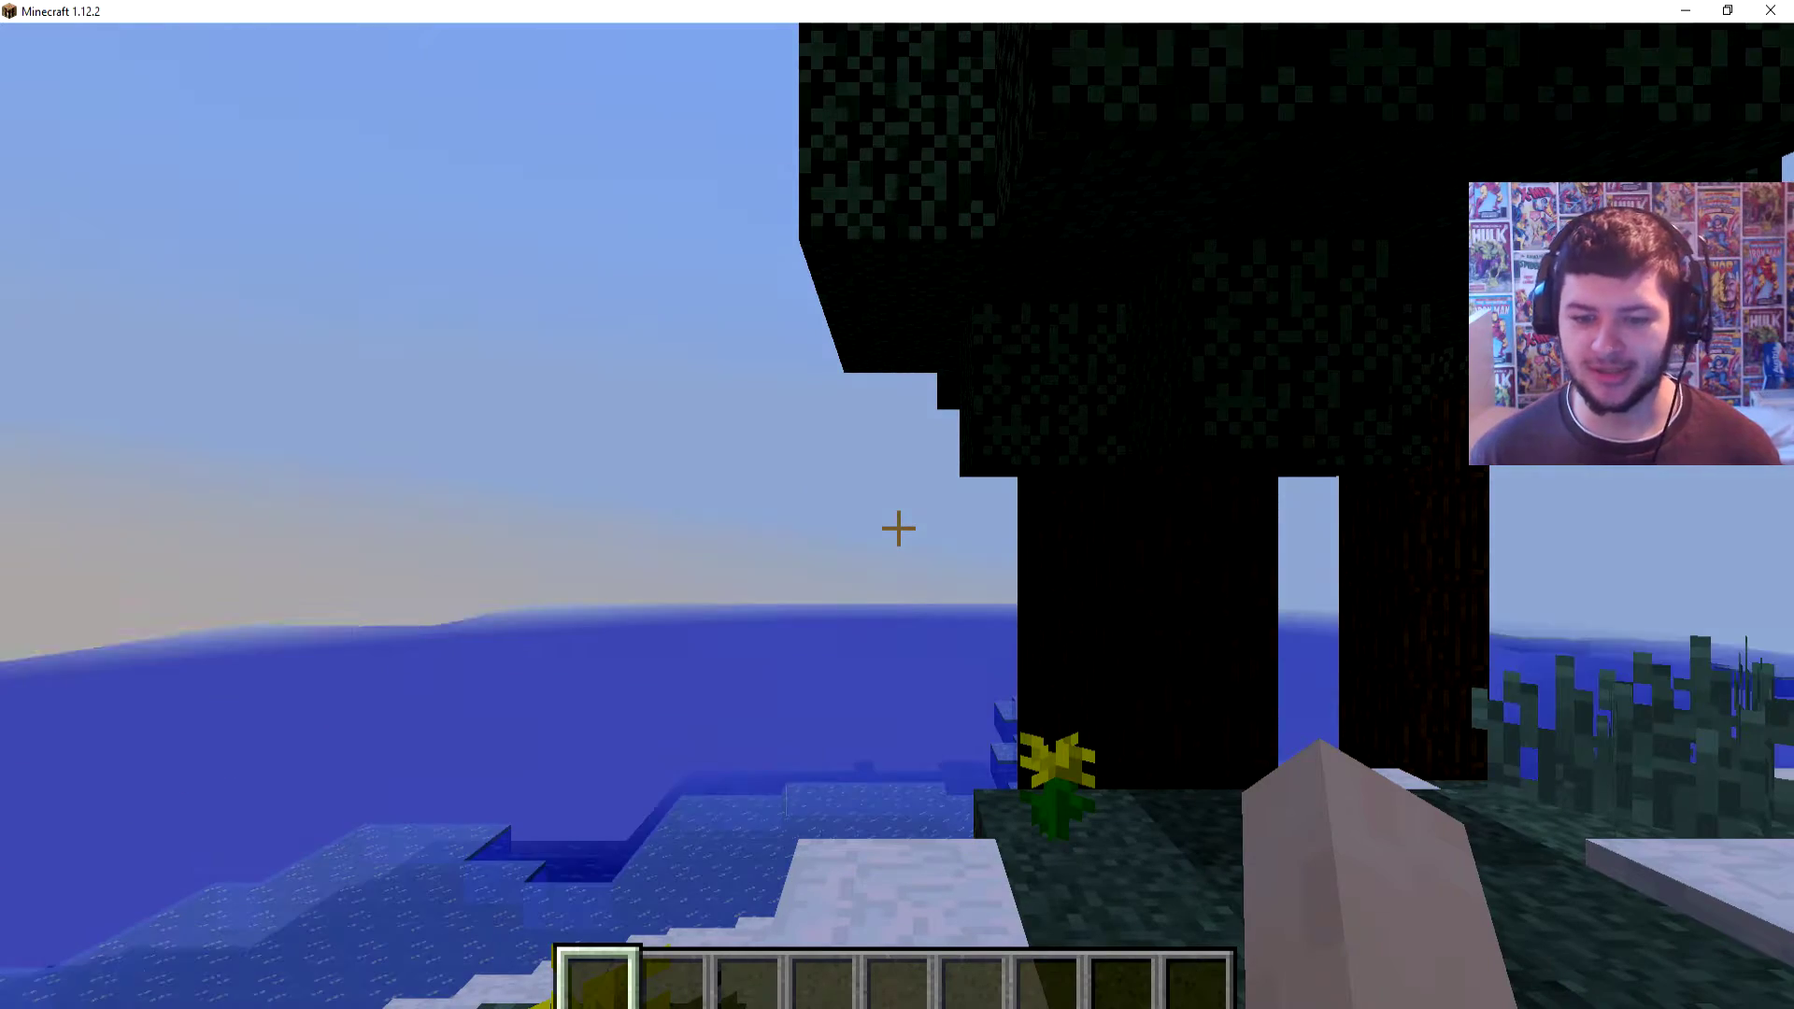
Fly over the snowy grassland, dive into the green lake, and rise back out.
key(w)
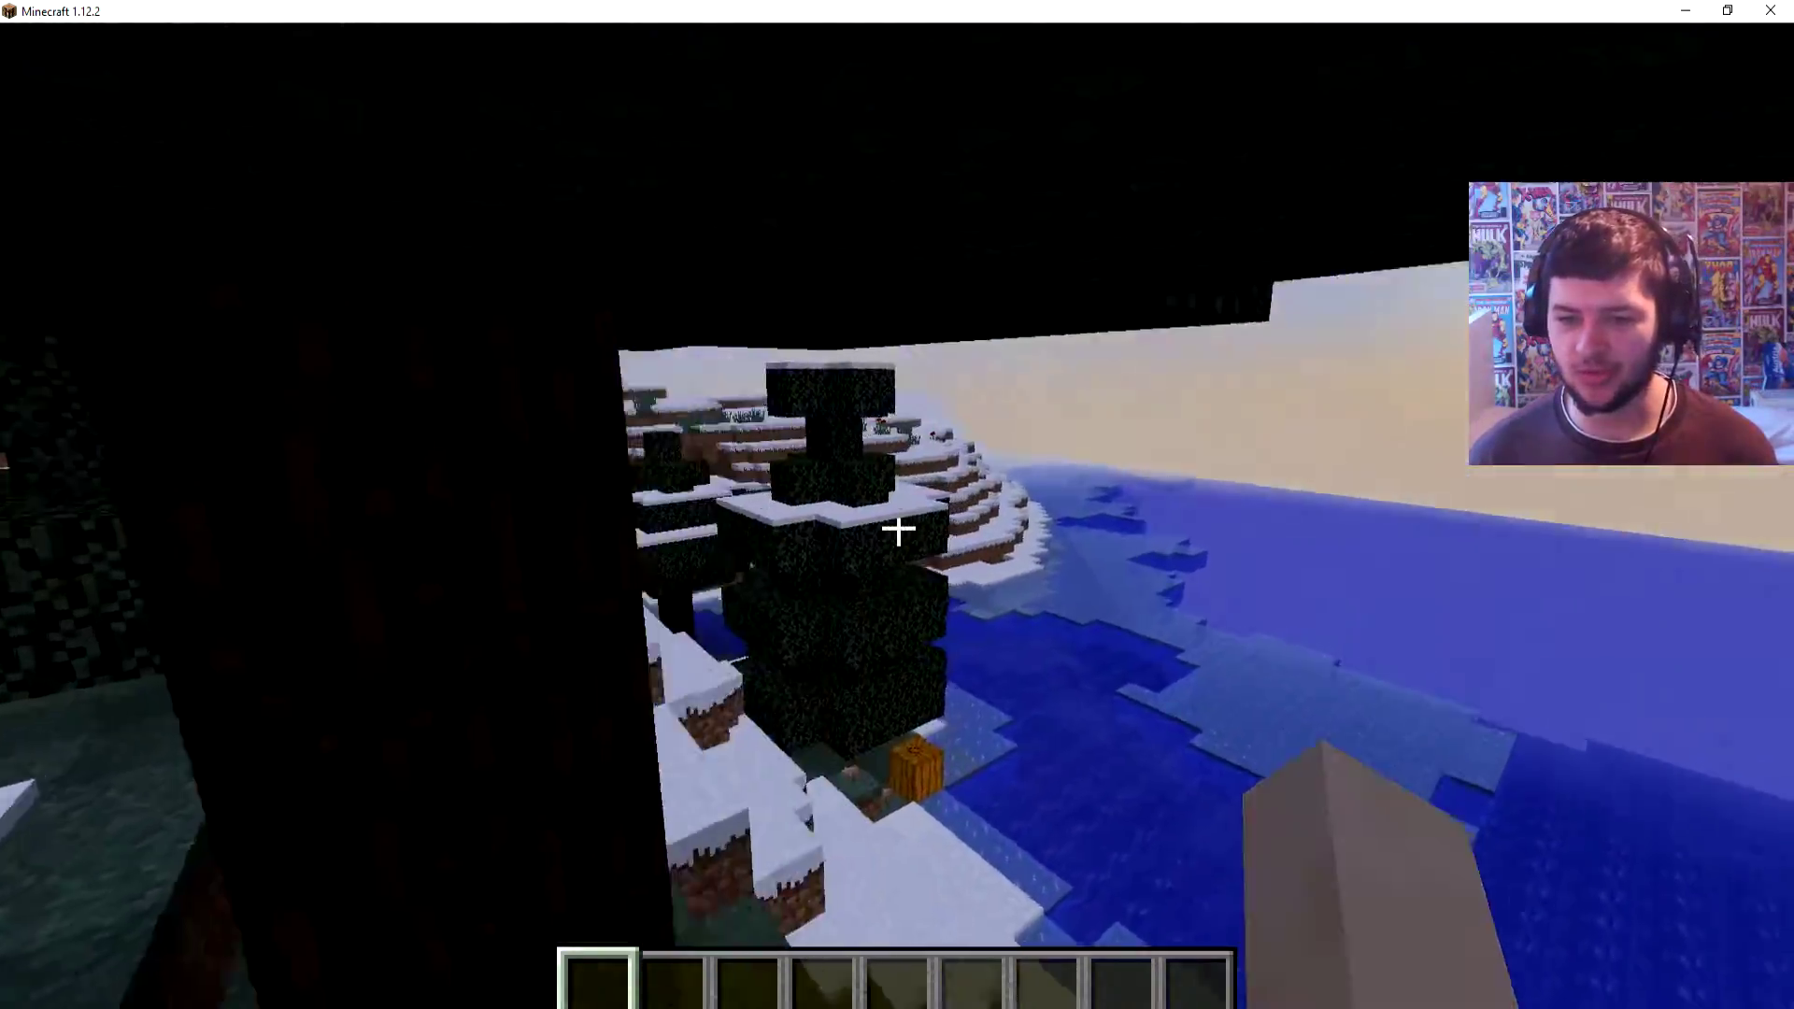
key(w)
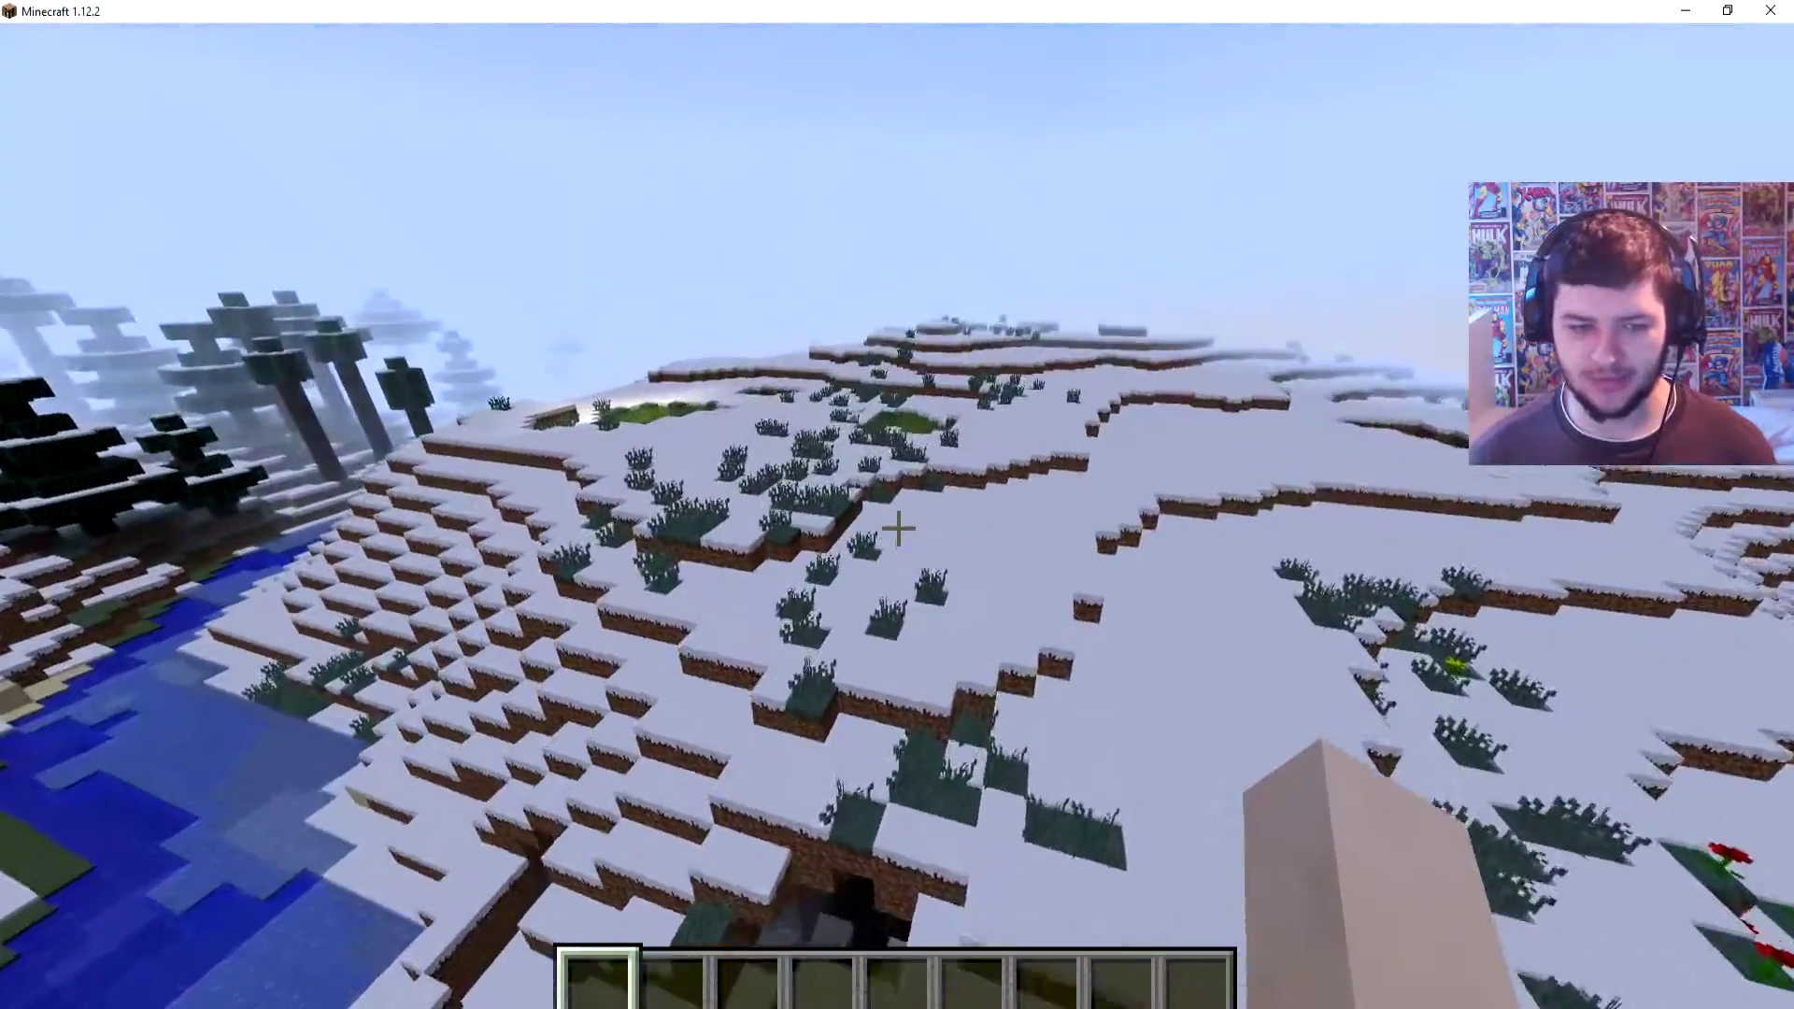
key(shift)
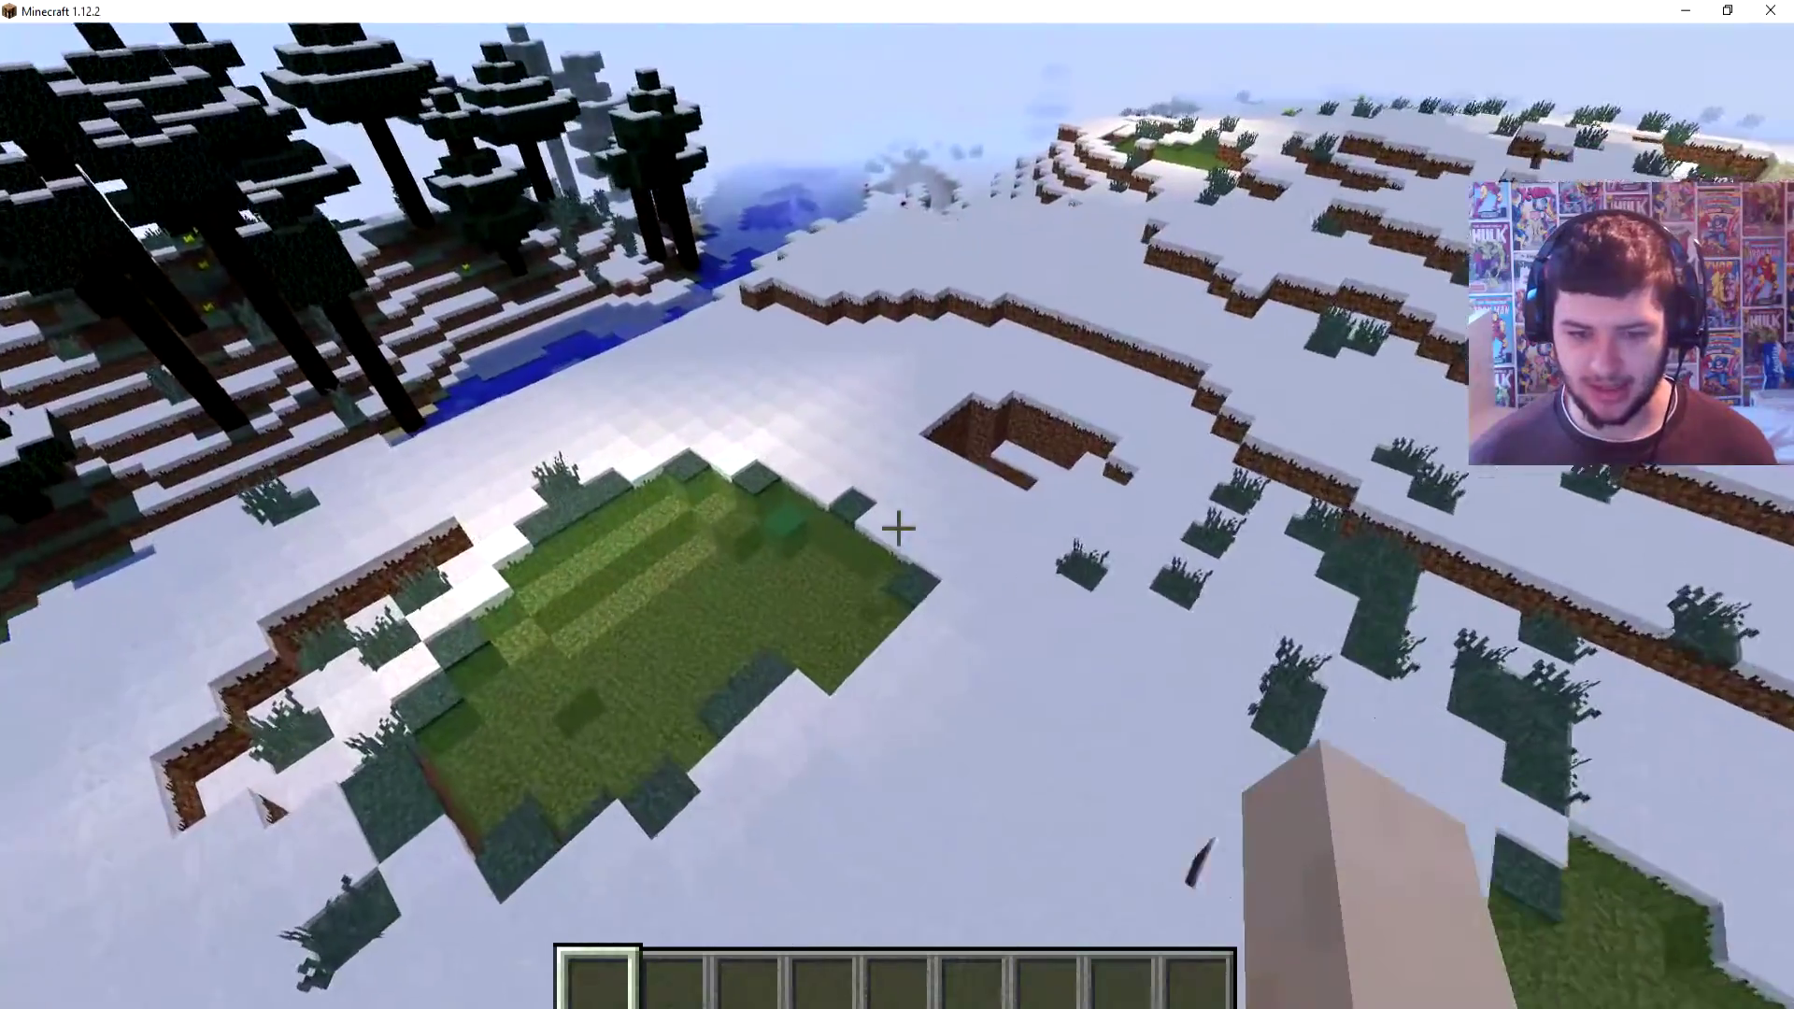
key(shift)
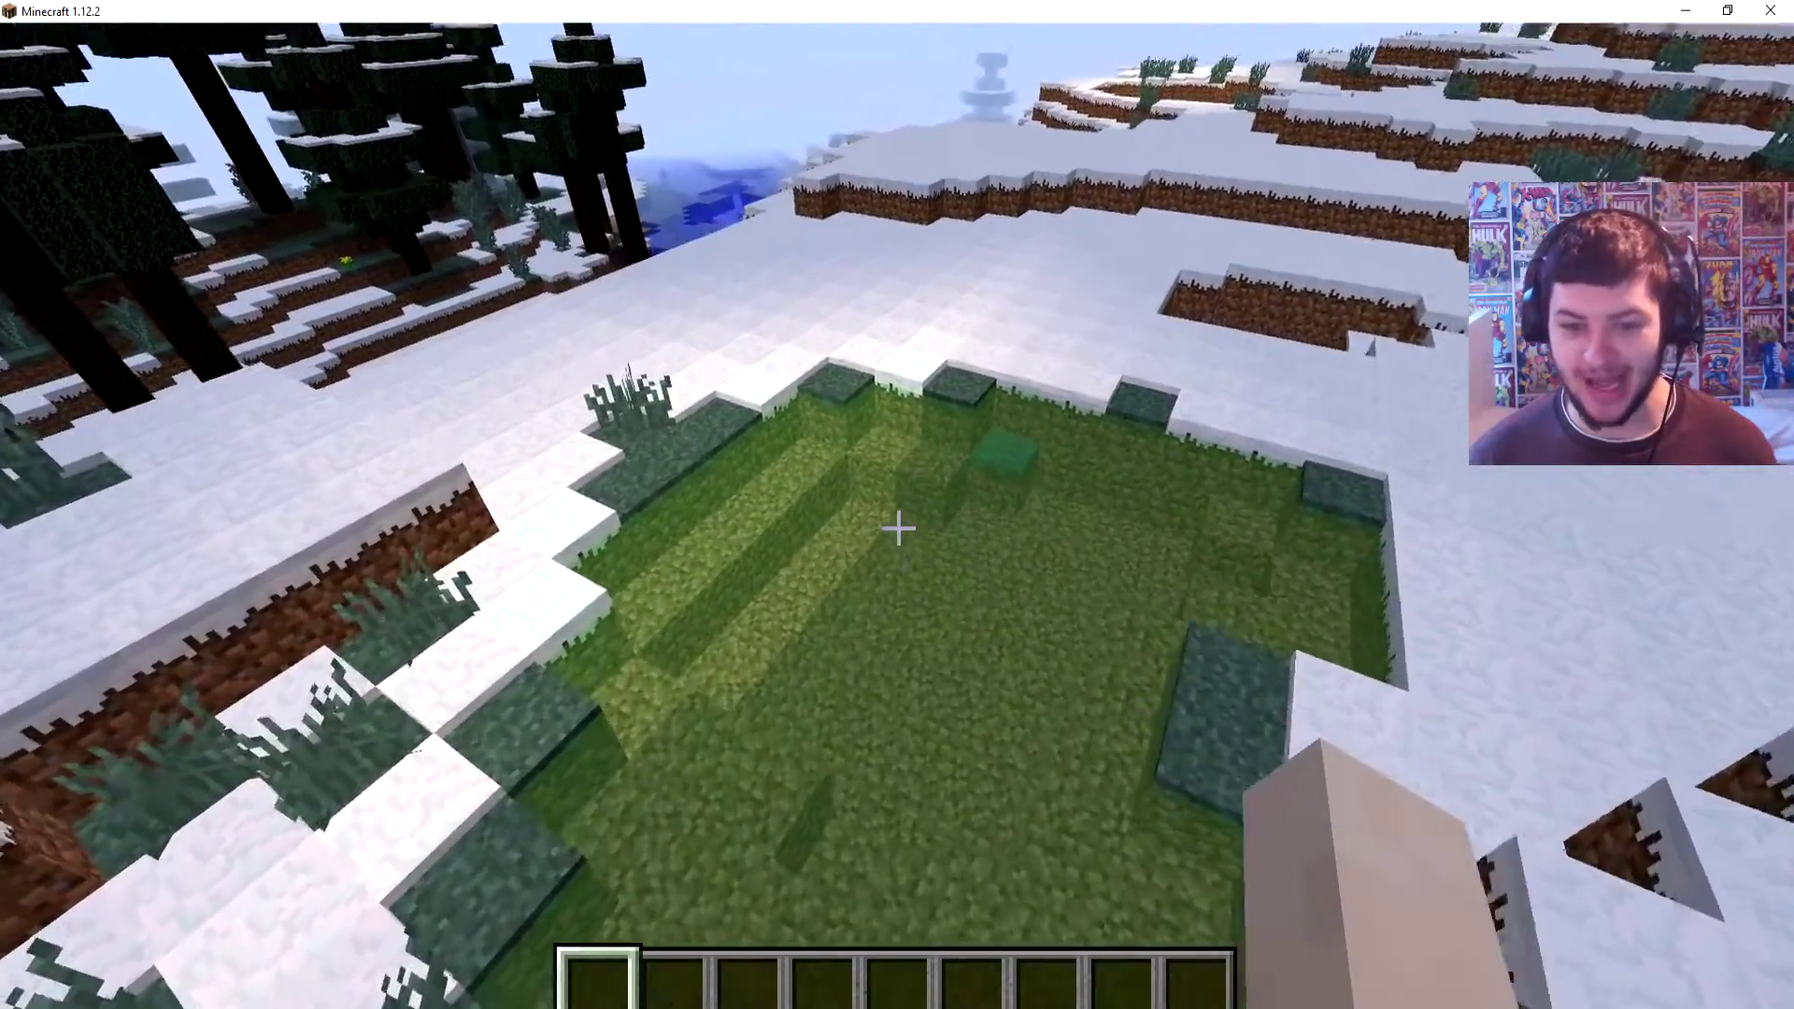
key(shift)
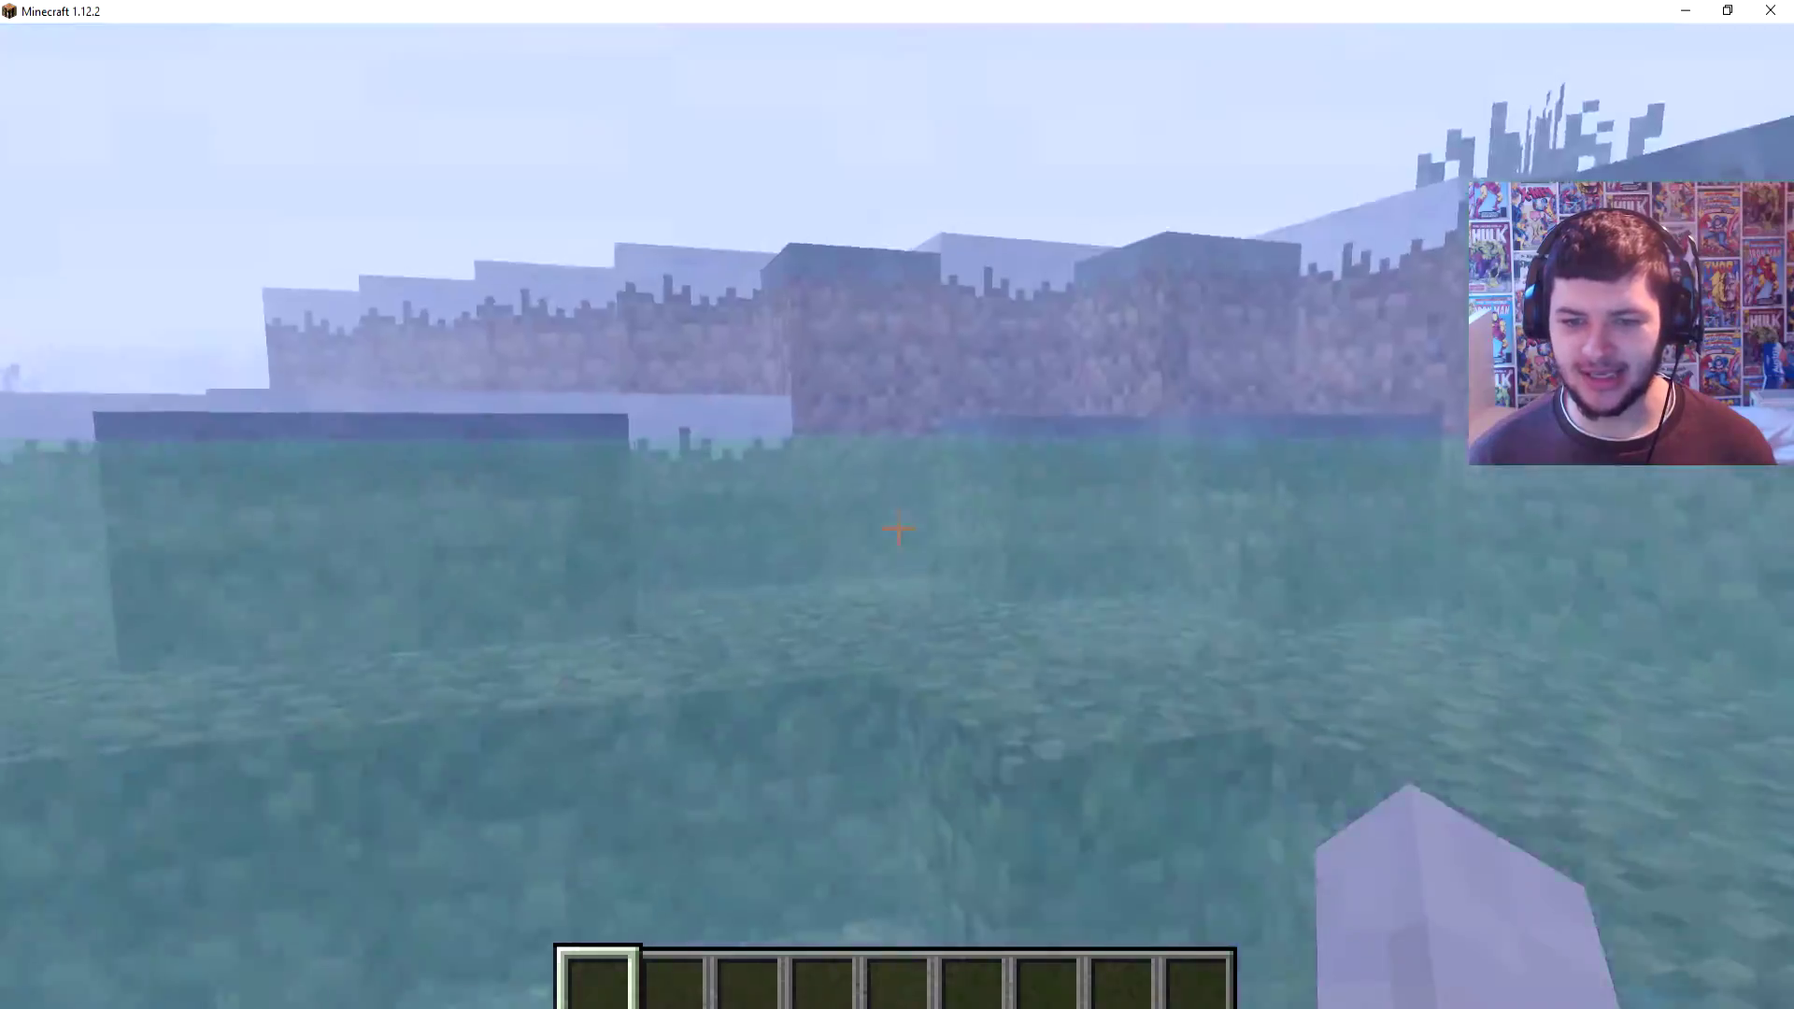
key(space)
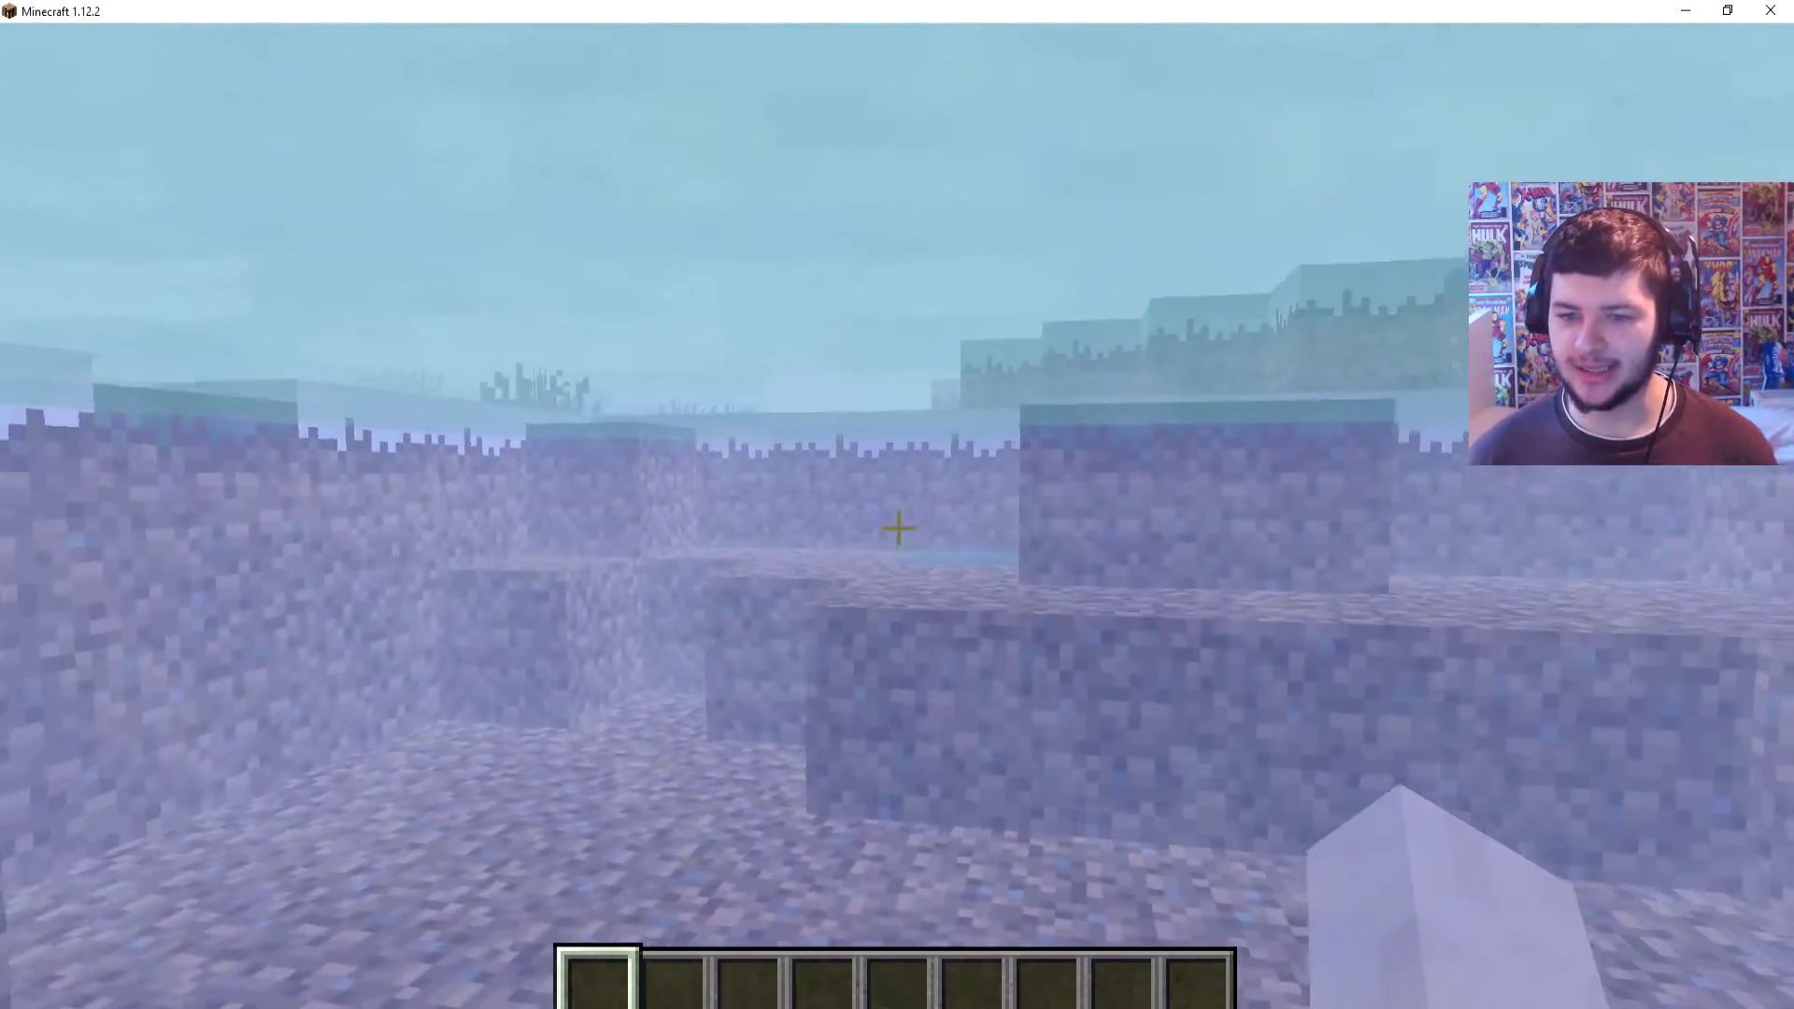
key(w)
key(w)
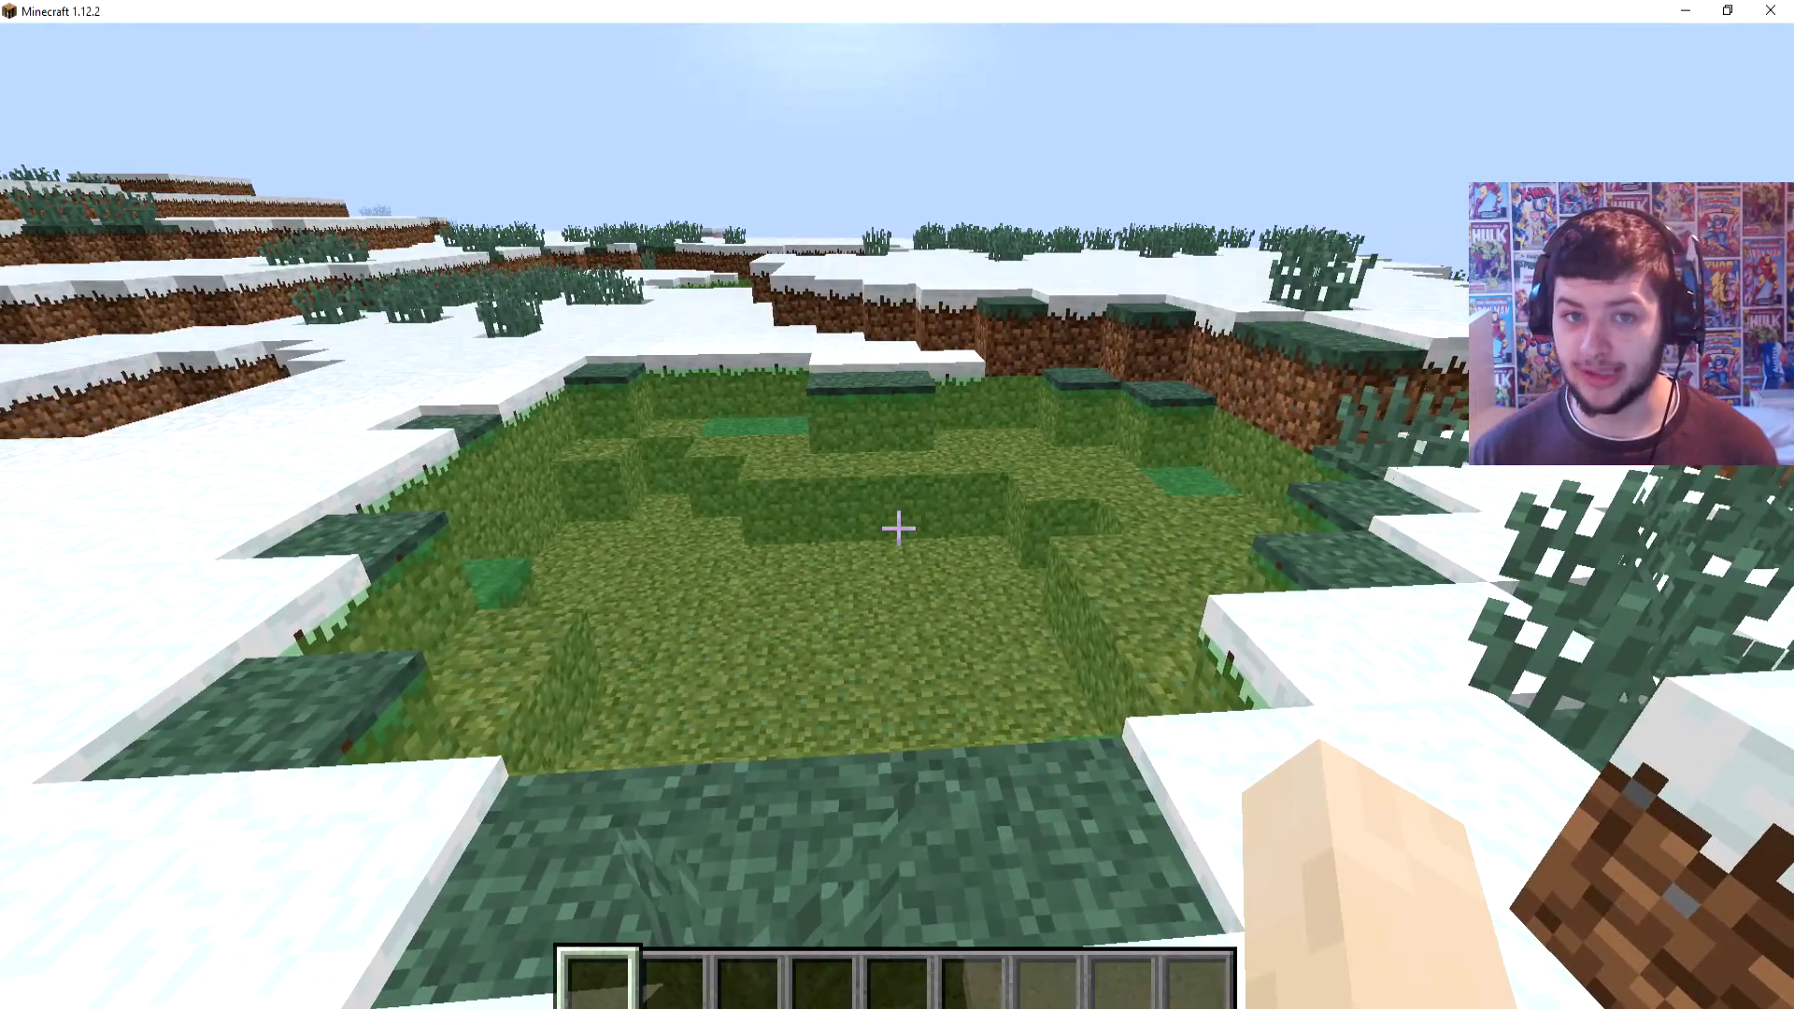
Walk away from the lake and stack a stone pillar on the snow.
key(w)
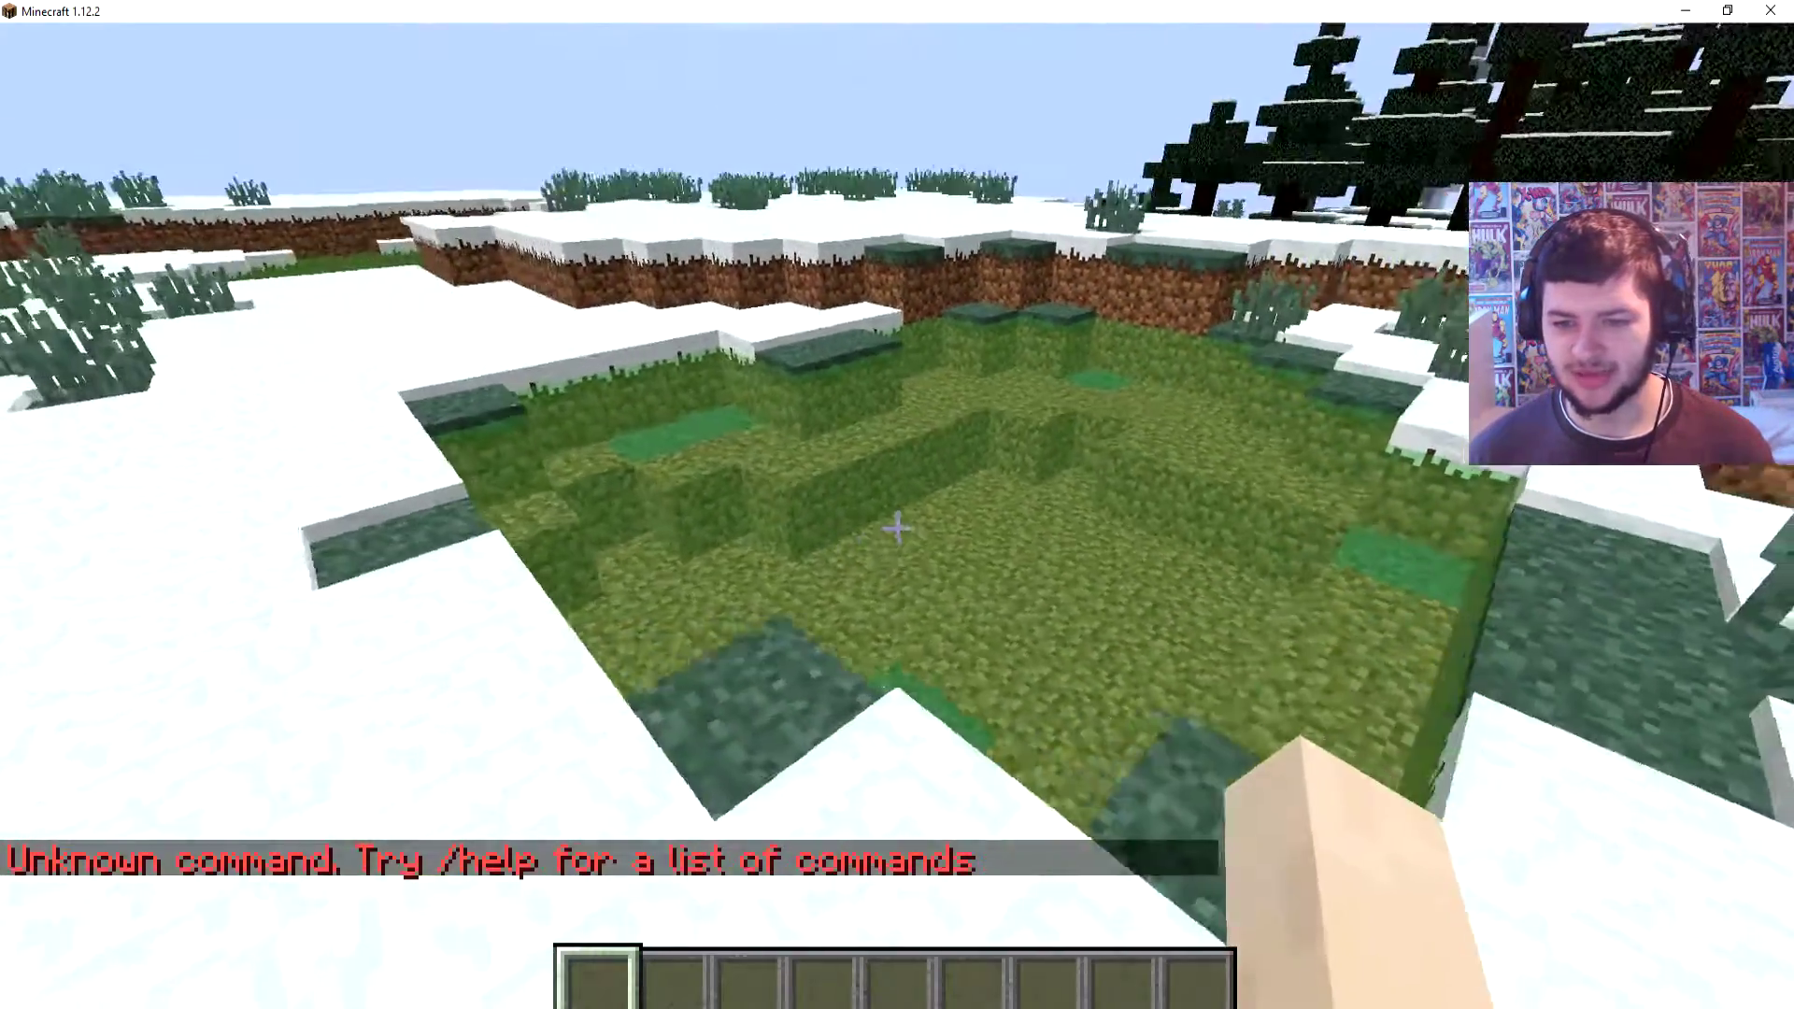
key(w)
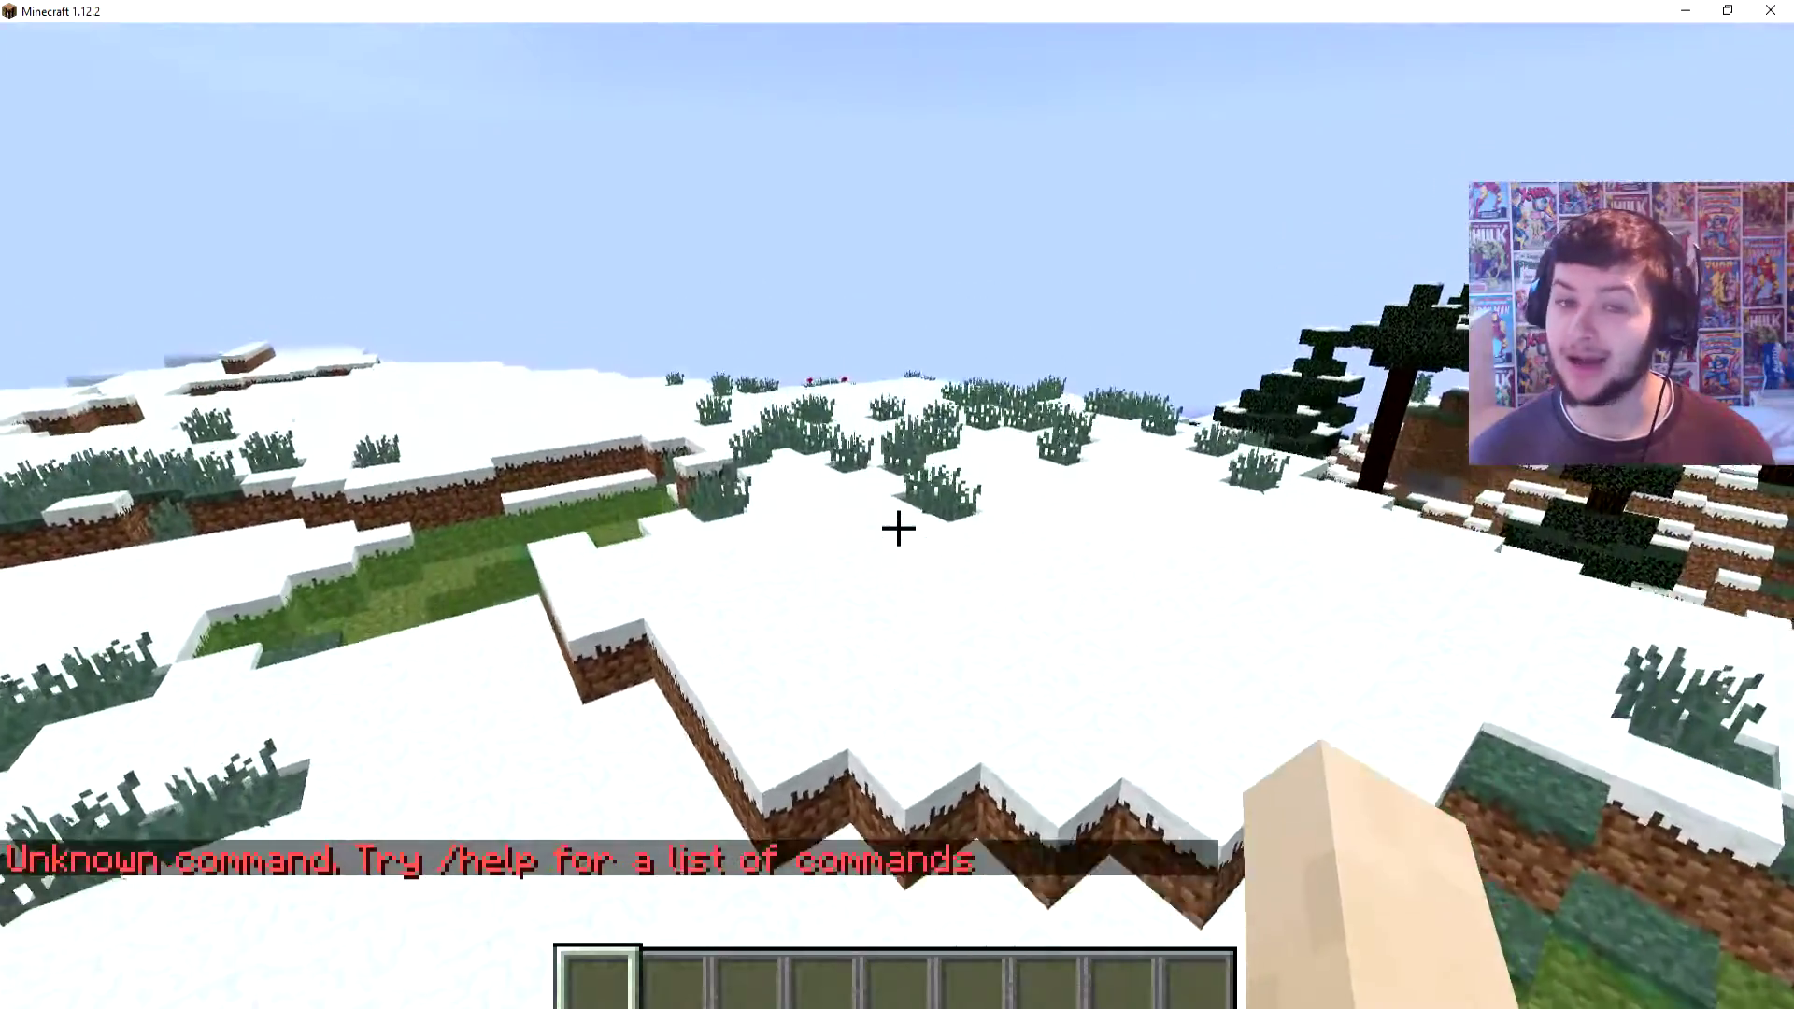
key(e)
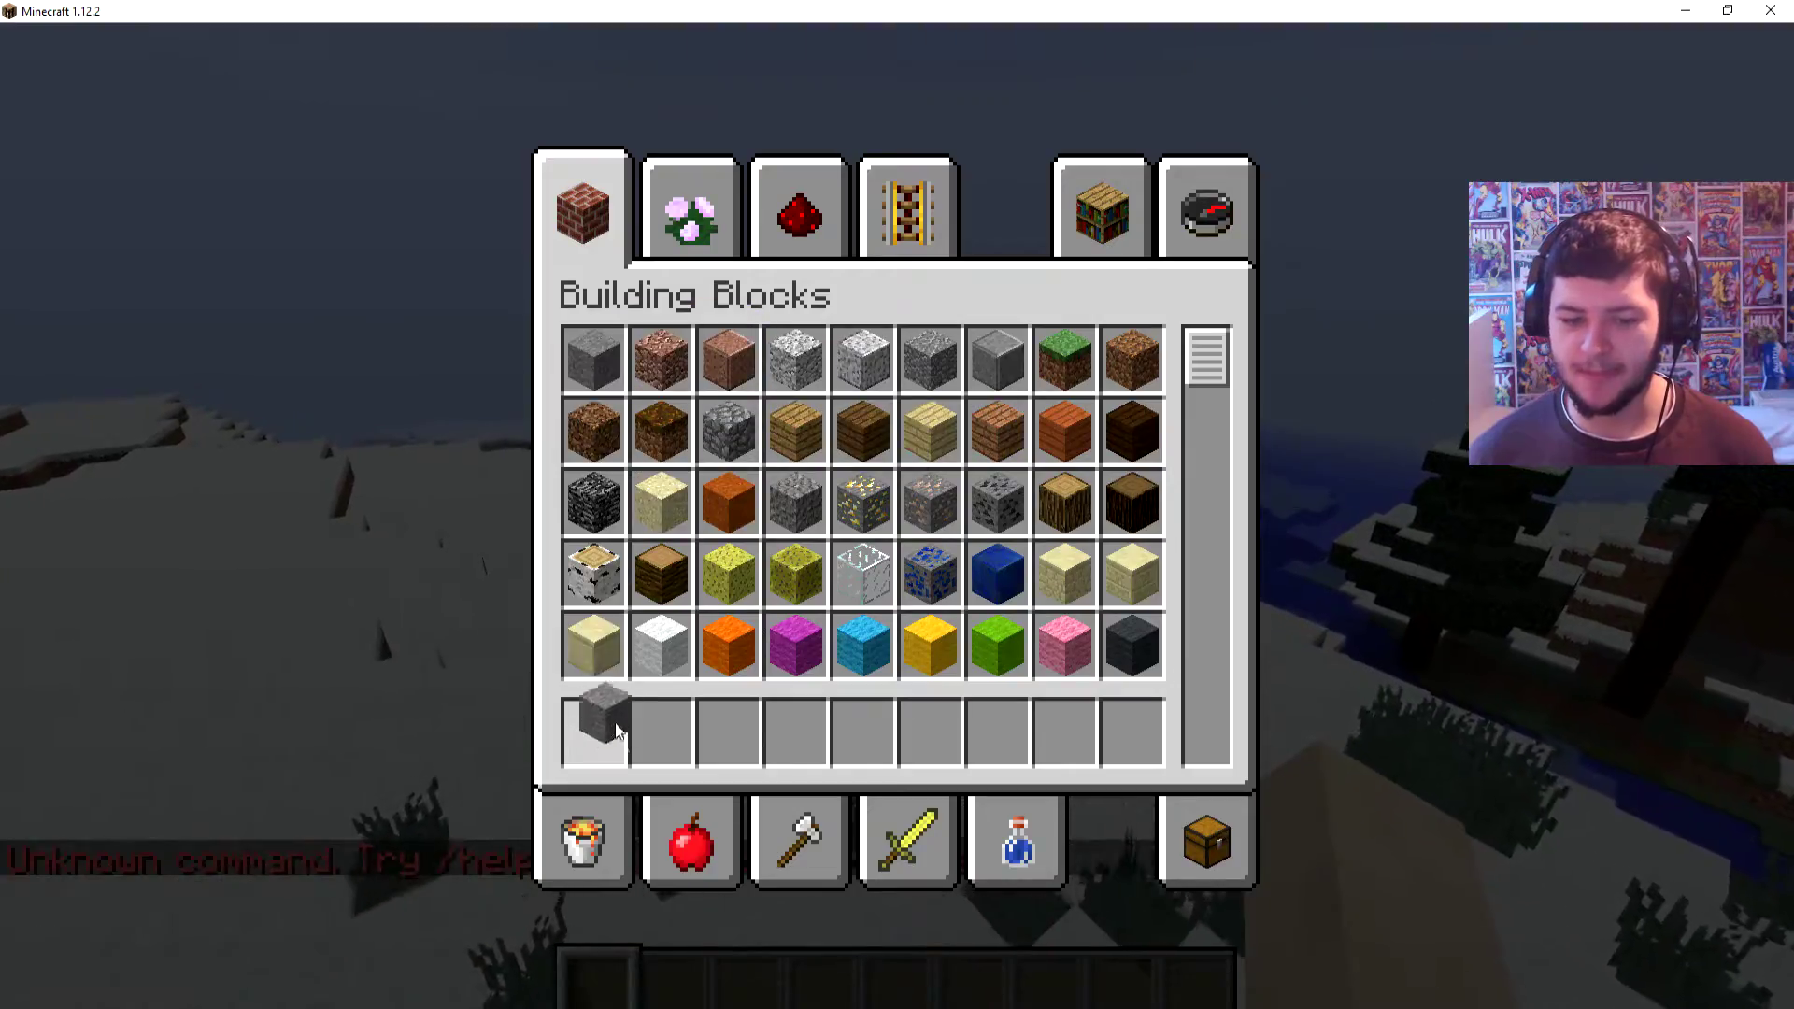
key(e)
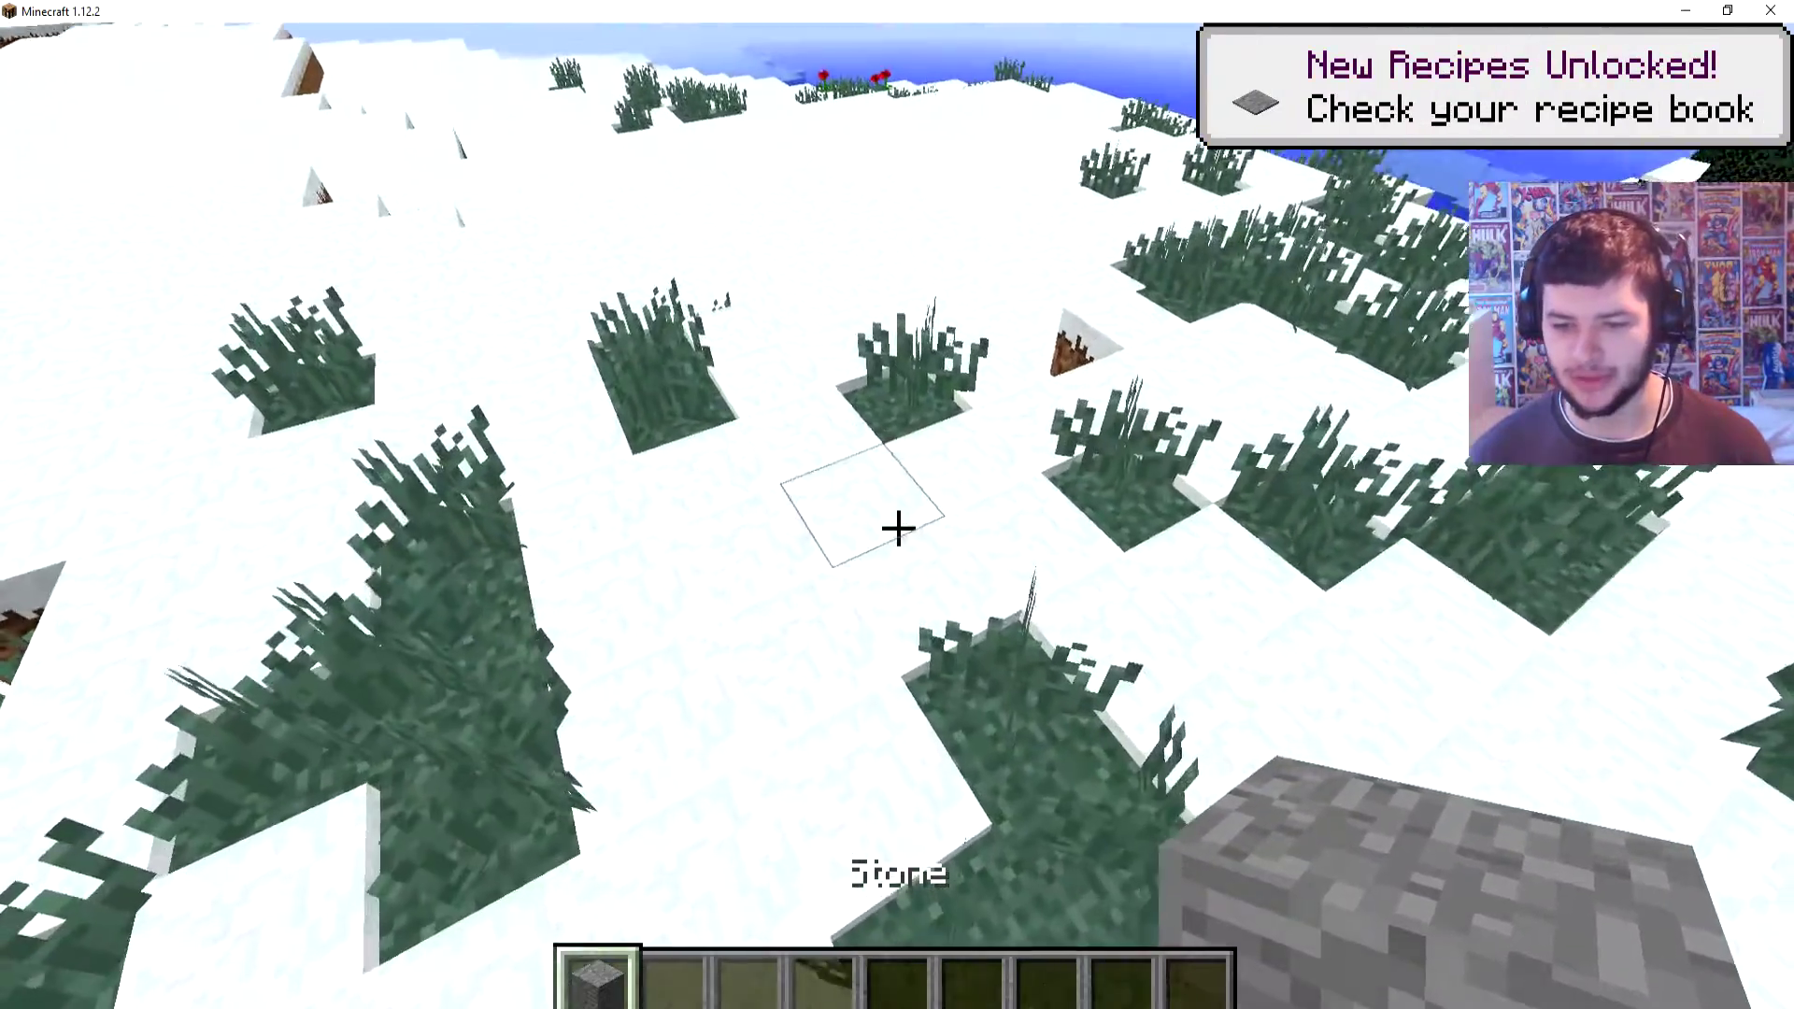
right_click(897, 506)
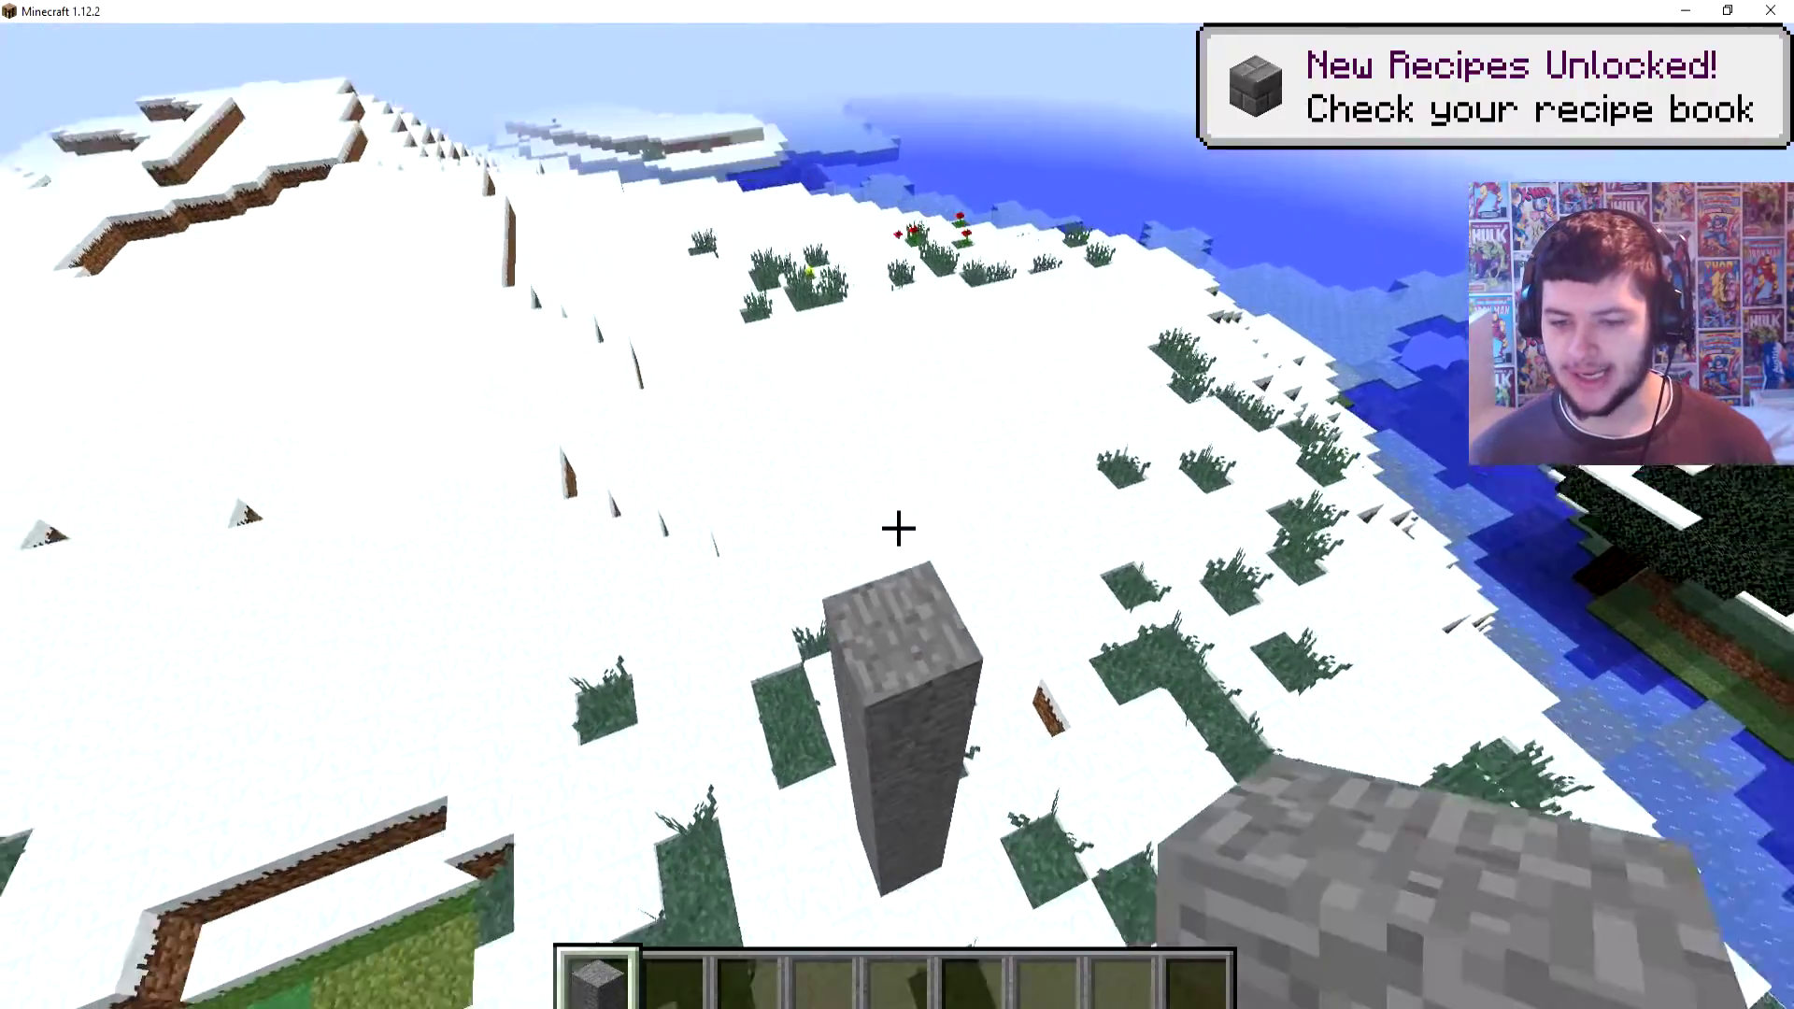
right_click(898, 527)
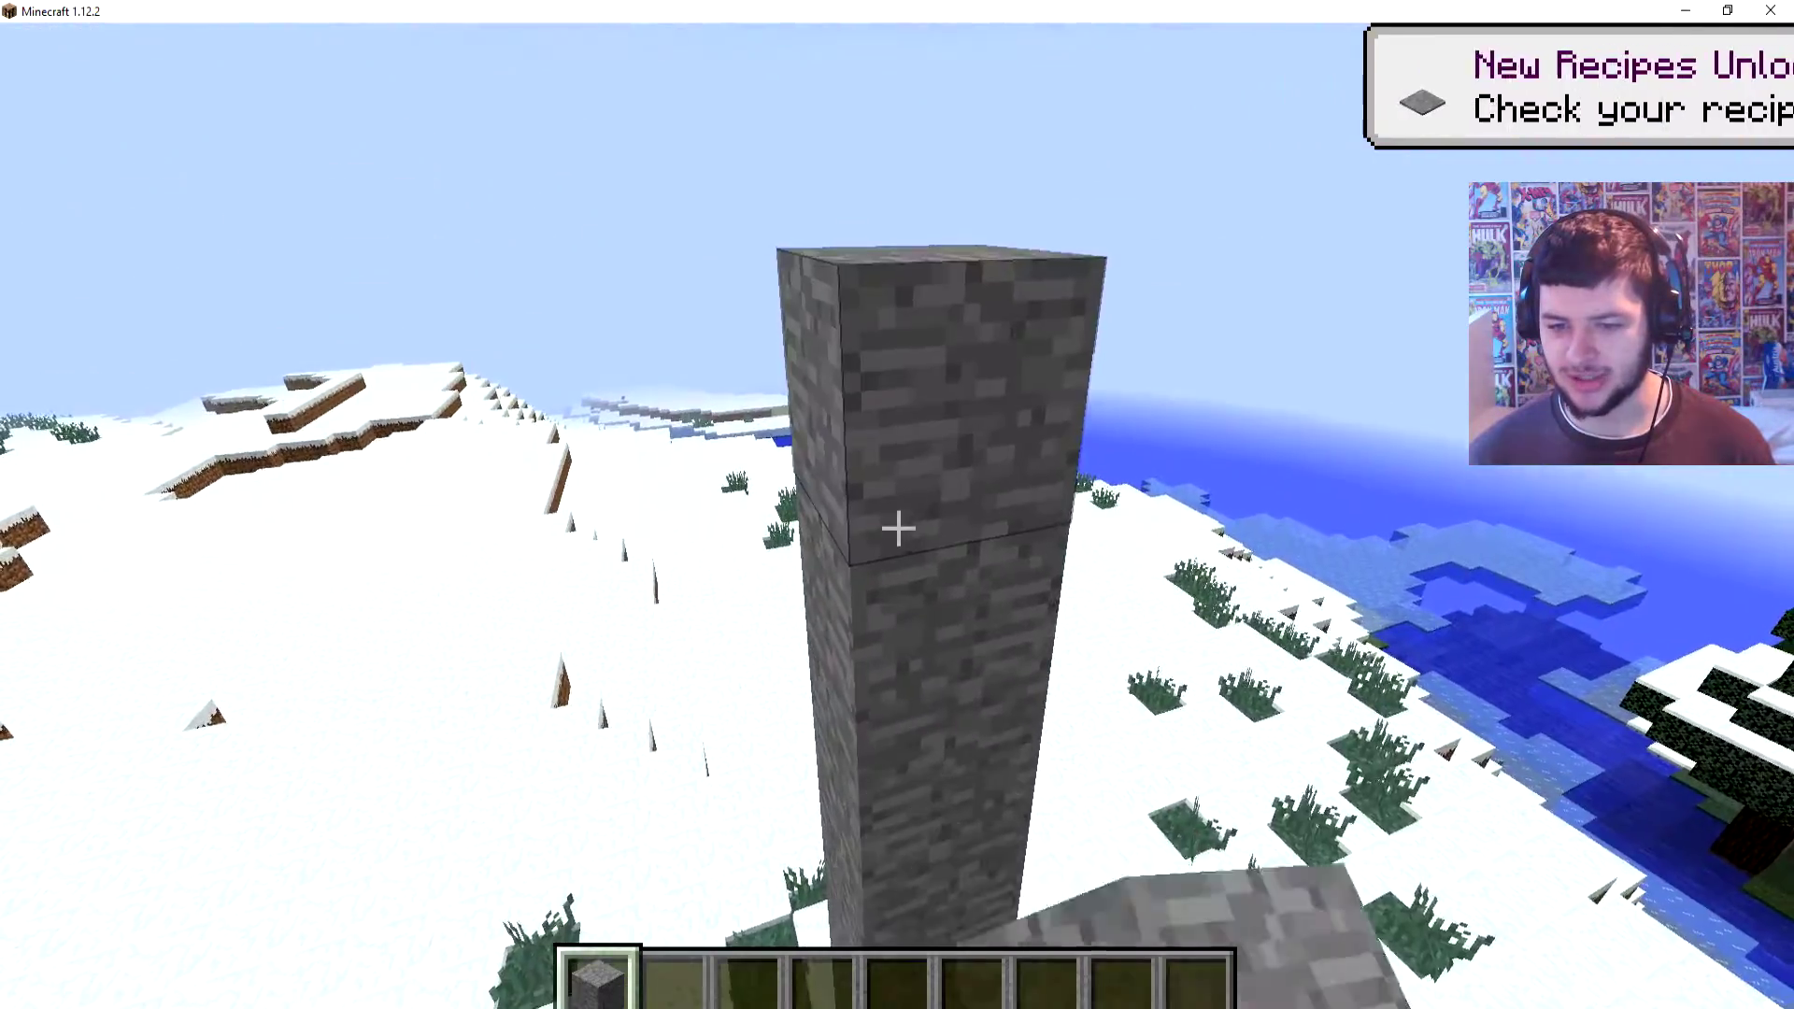
Put the ModFluid Bucket from the creative search tab into the hotbar.
key(e)
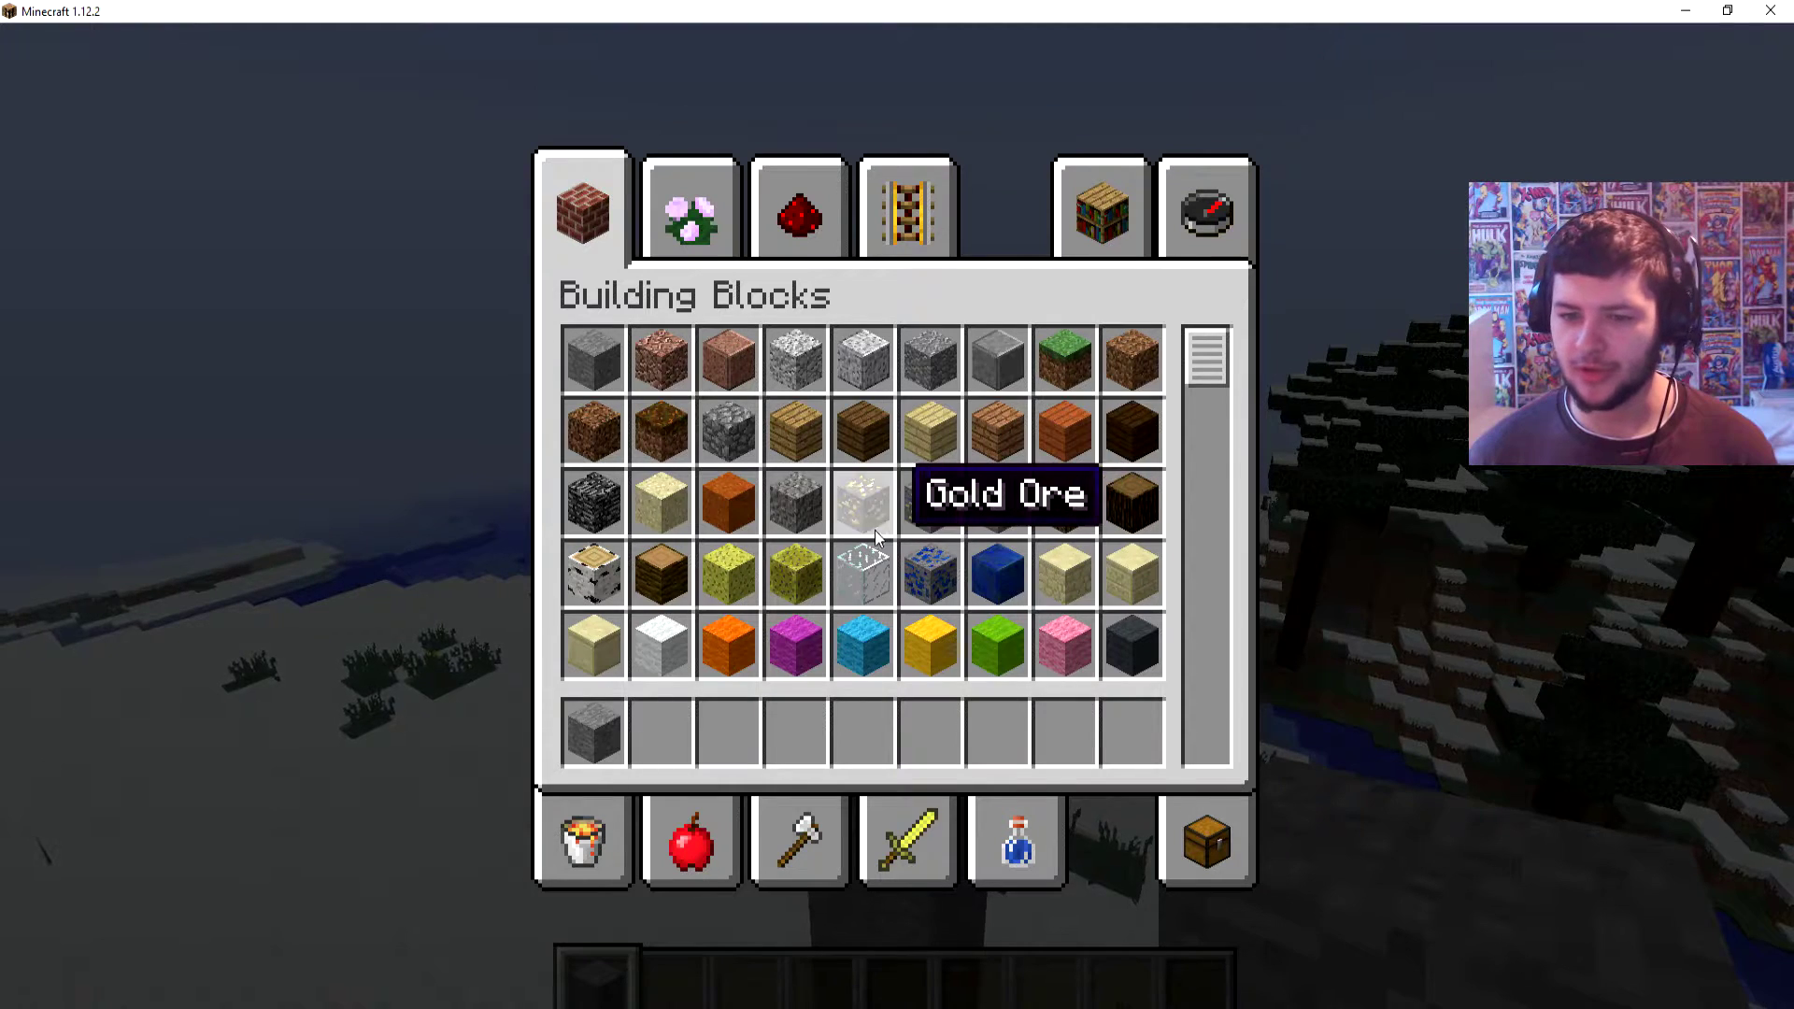
mouse_move(1206, 358)
mouse_down()
mouse_move(1197, 649)
mouse_move(1232, 749)
mouse_up()
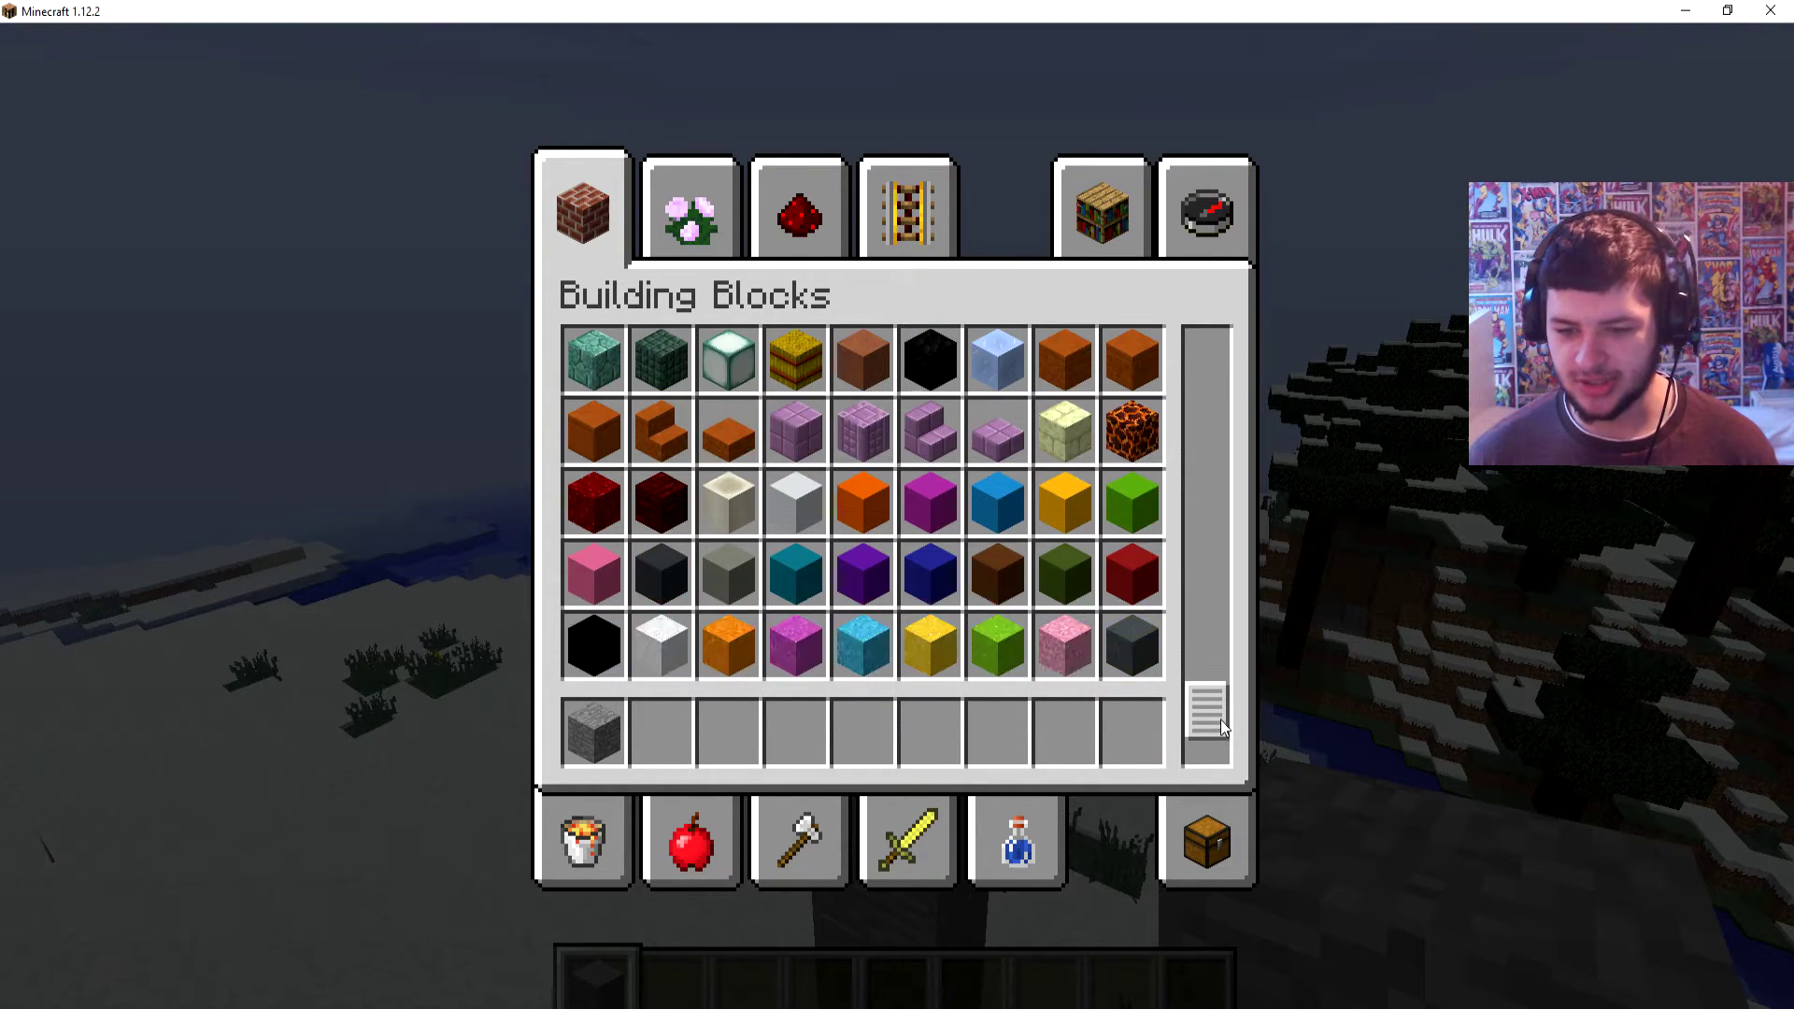
click(1175, 192)
drag(1205, 397, 1189, 770)
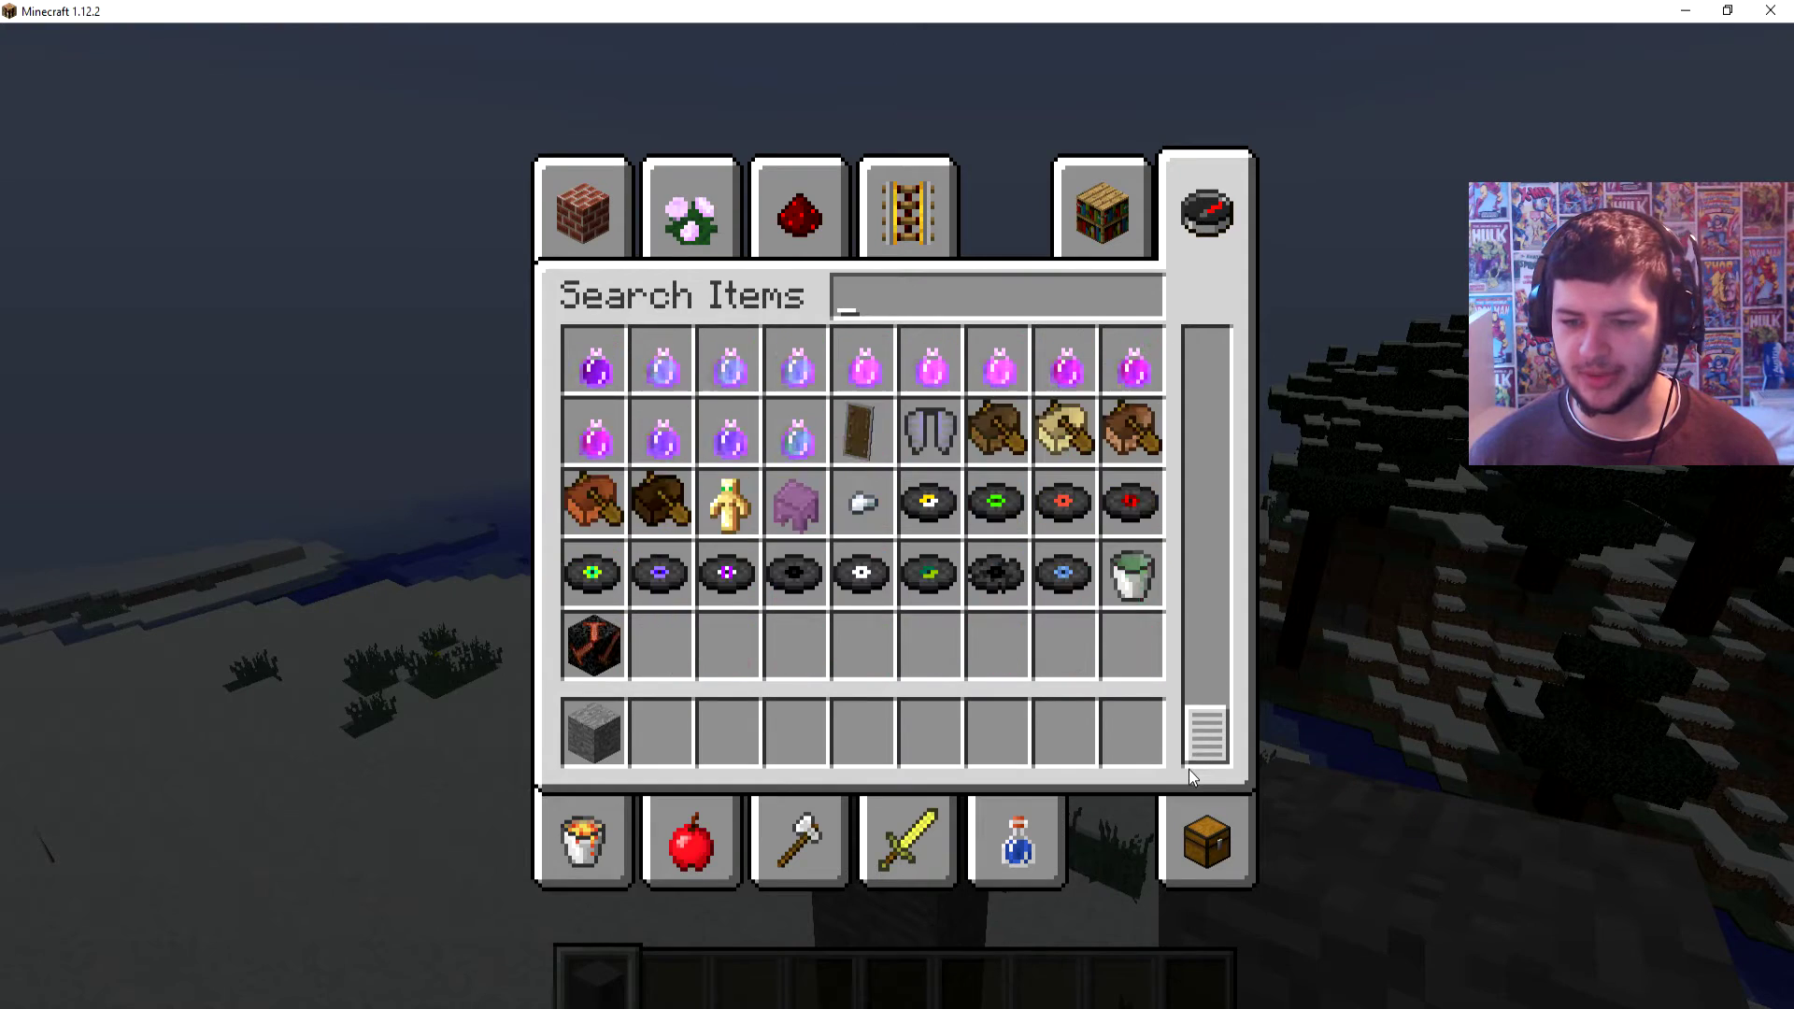
click(1132, 574)
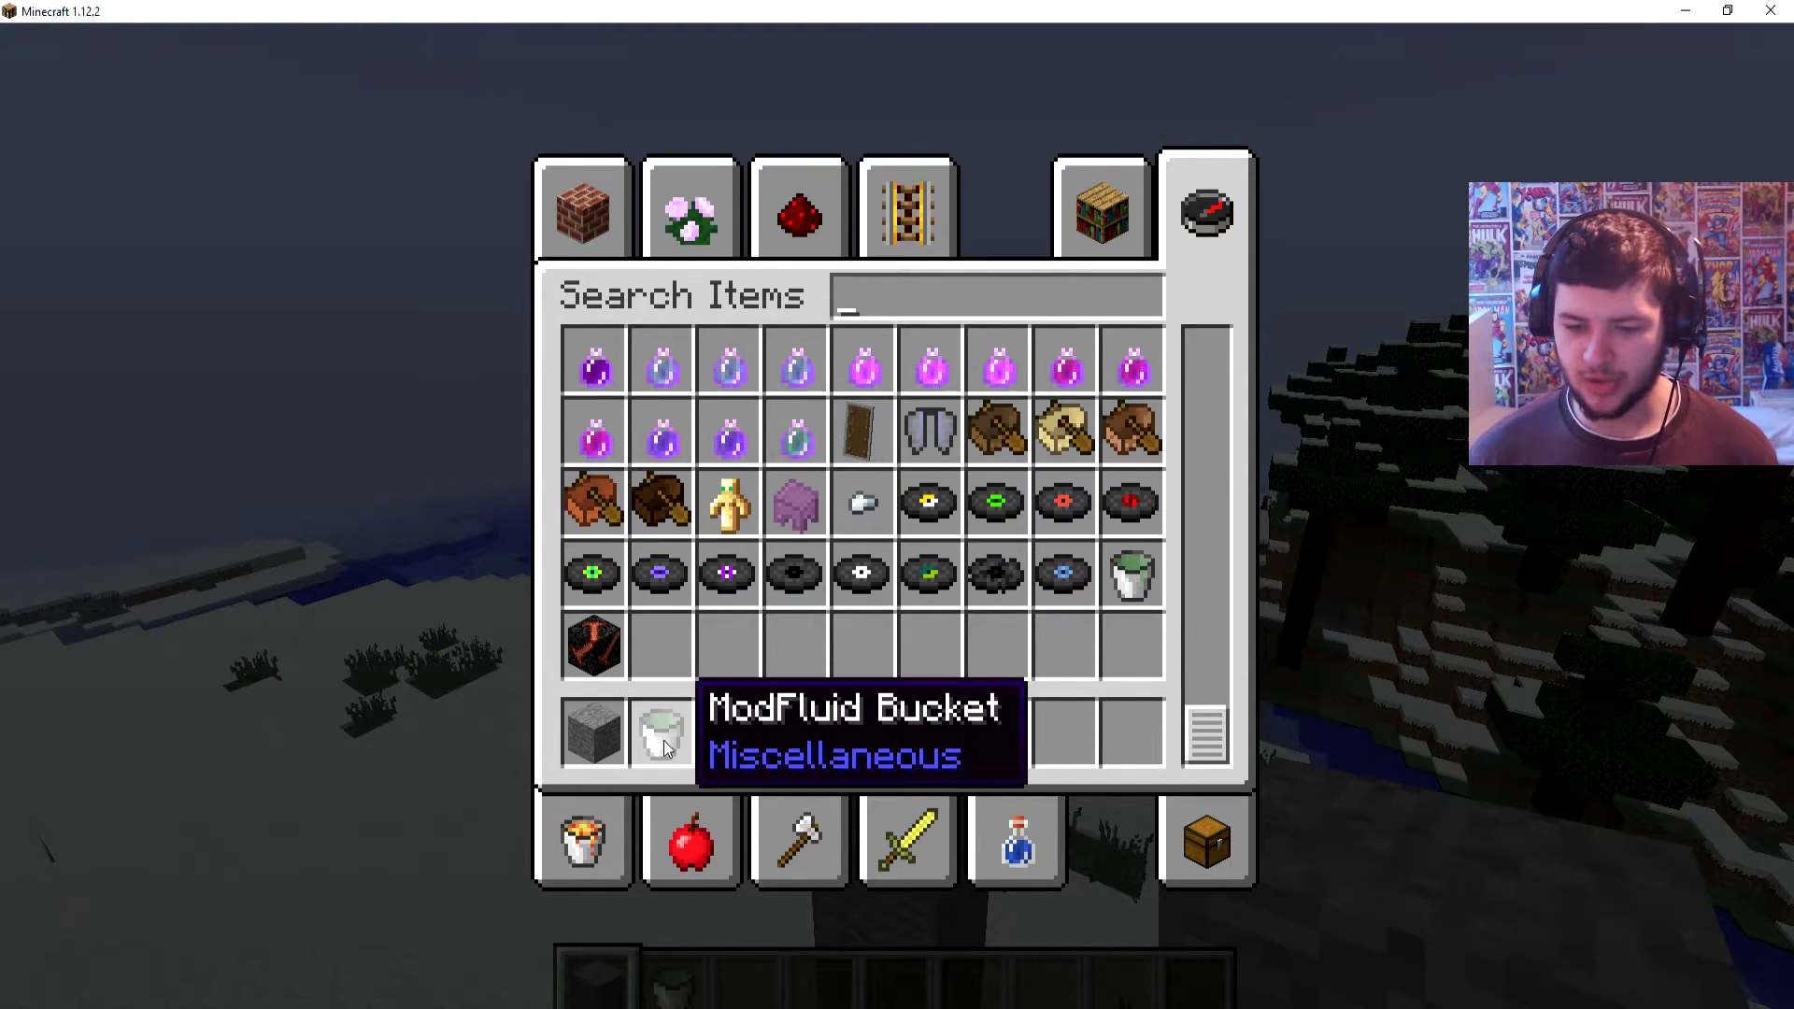
key(e)
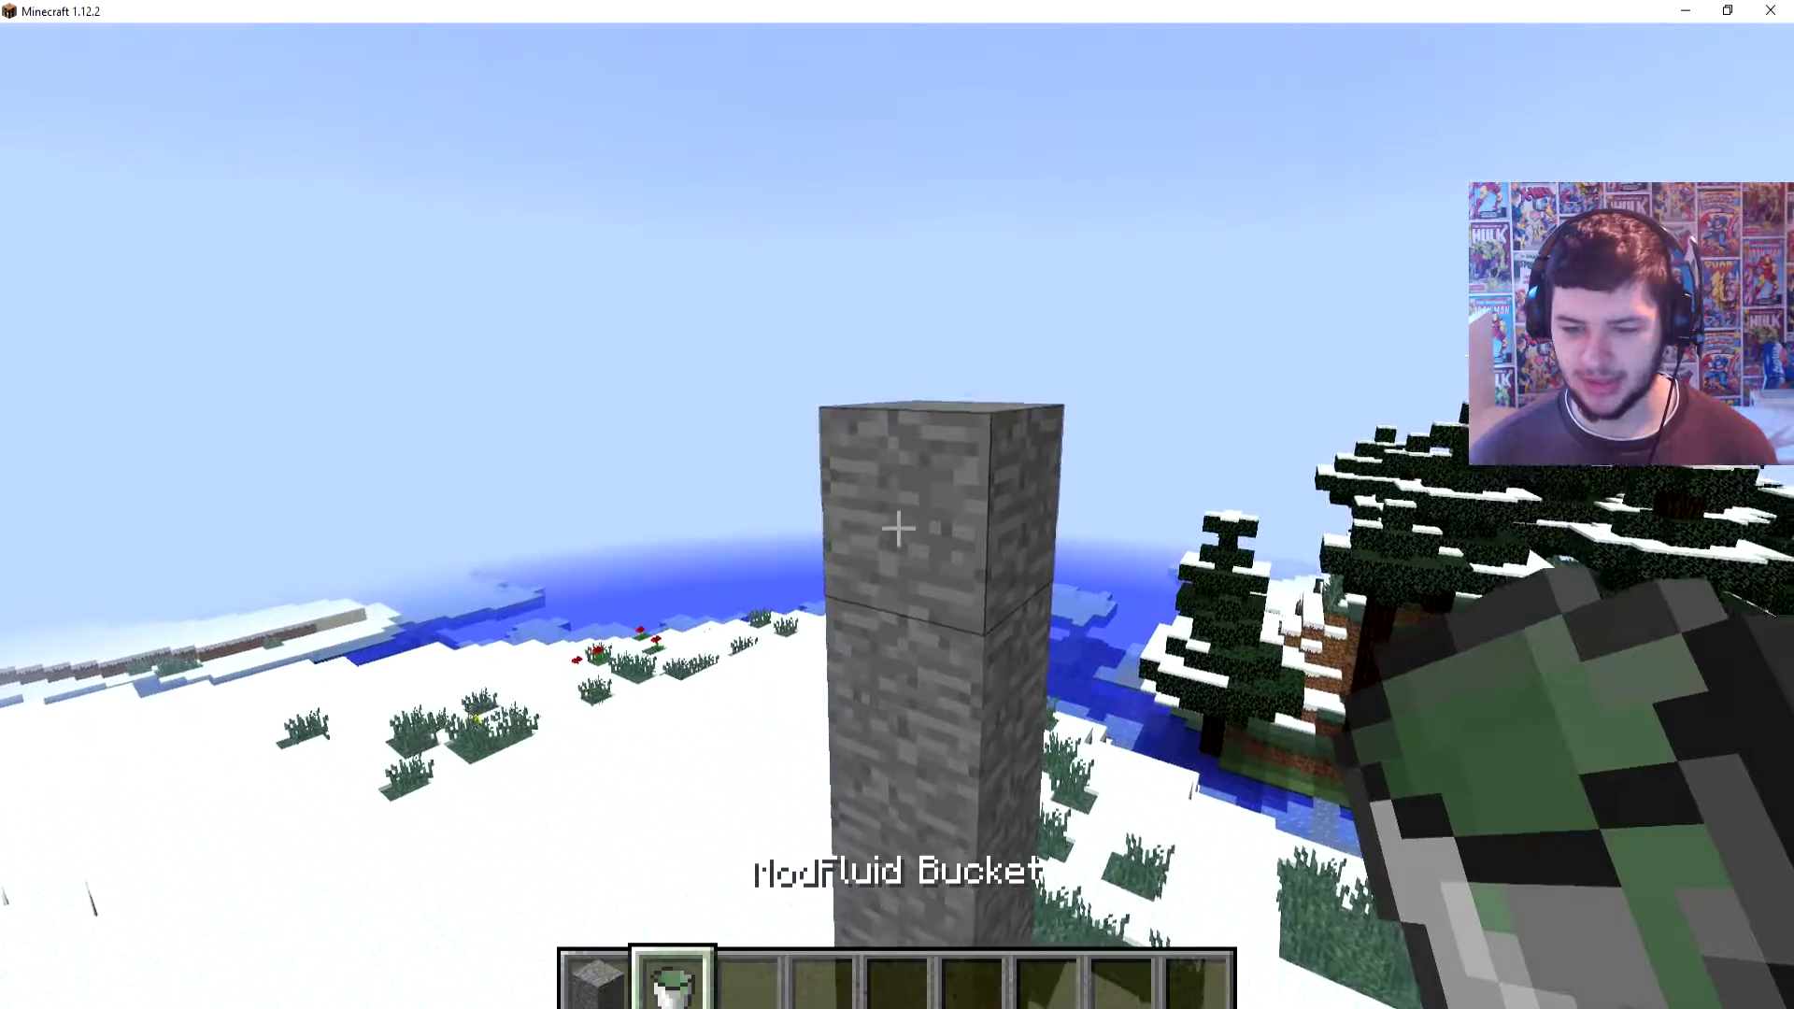
Pour the ModFluid Bucket beside the pillar's top so green fluid flows down.
right_click(898, 527)
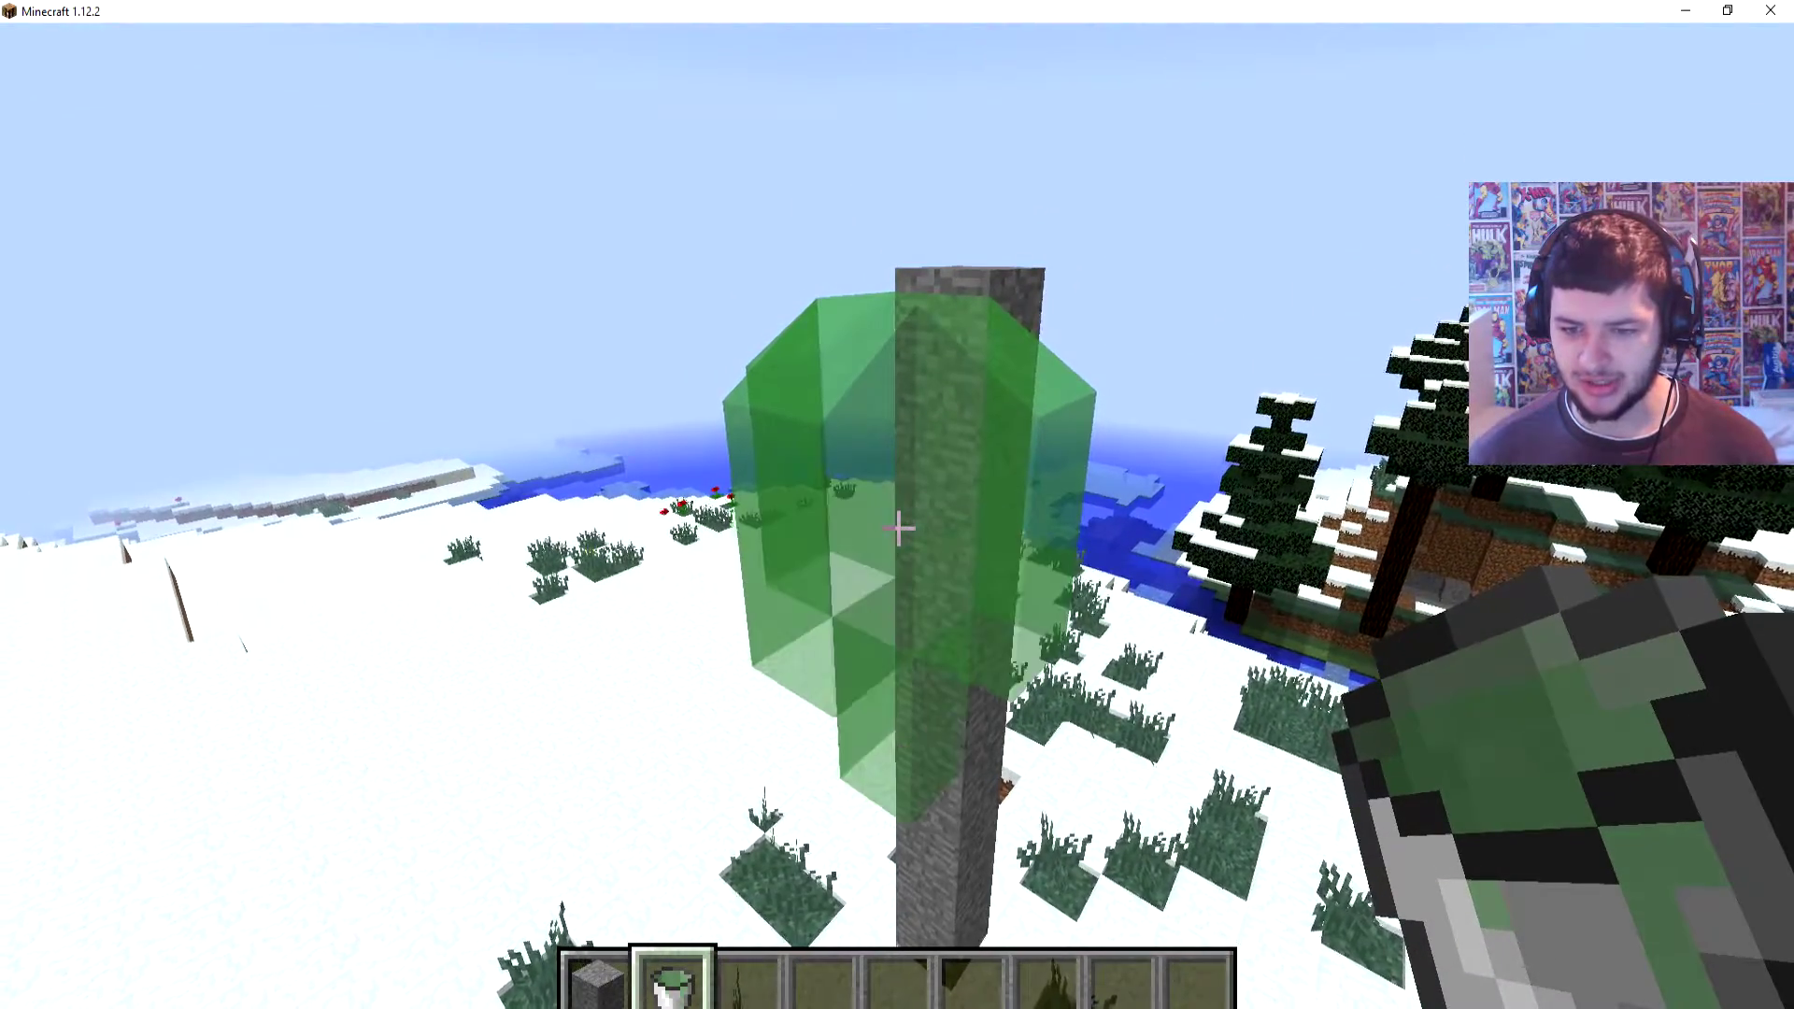